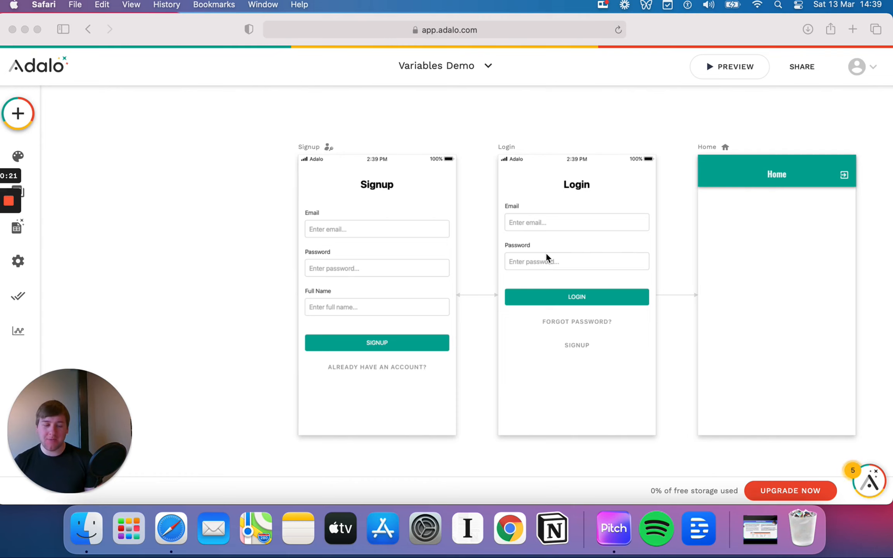
# Bring the browser window with the Adalo editor to the front and adjust the view
pyautogui.click(224, 196)
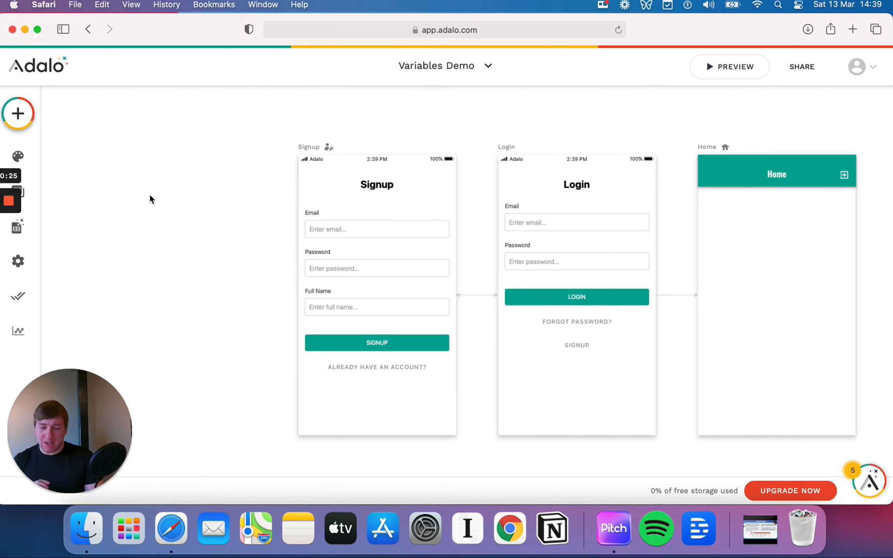
pyautogui.hscroll(5, 428, 176)
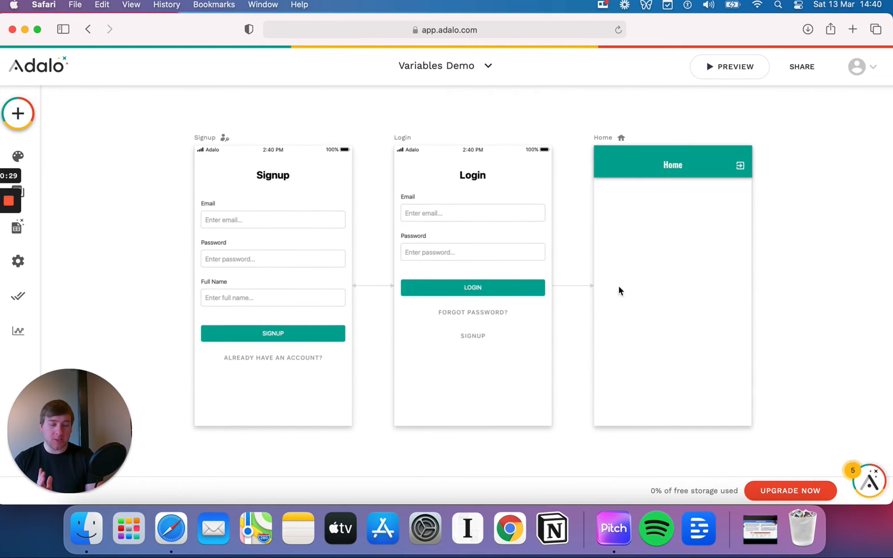
pyautogui.moveTo(111, 404); pyautogui.dragTo(798, 145)
pyautogui.hscroll(5, 139, 267)
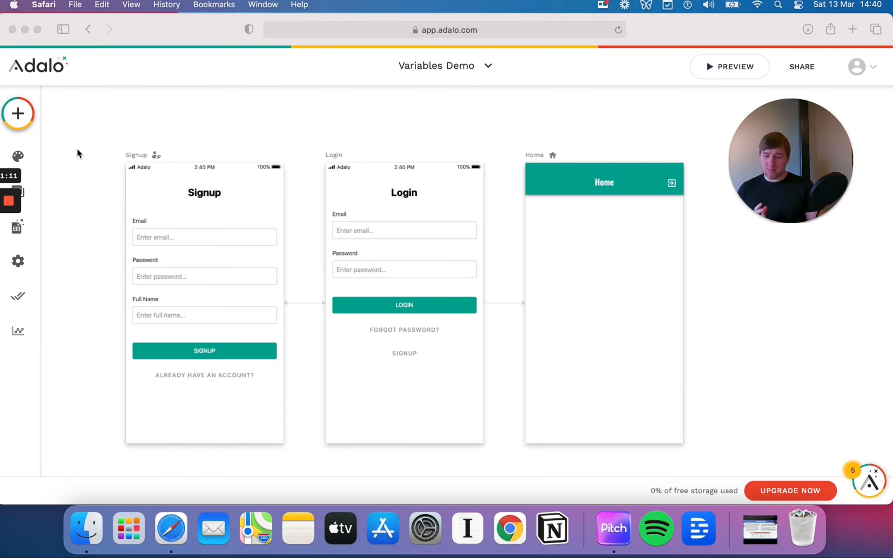
# Drag a Text component onto the Home screen and change its wording to 'Hello'
pyautogui.click(18, 114)
pyautogui.moveTo(105, 265); pyautogui.dragTo(560, 250)
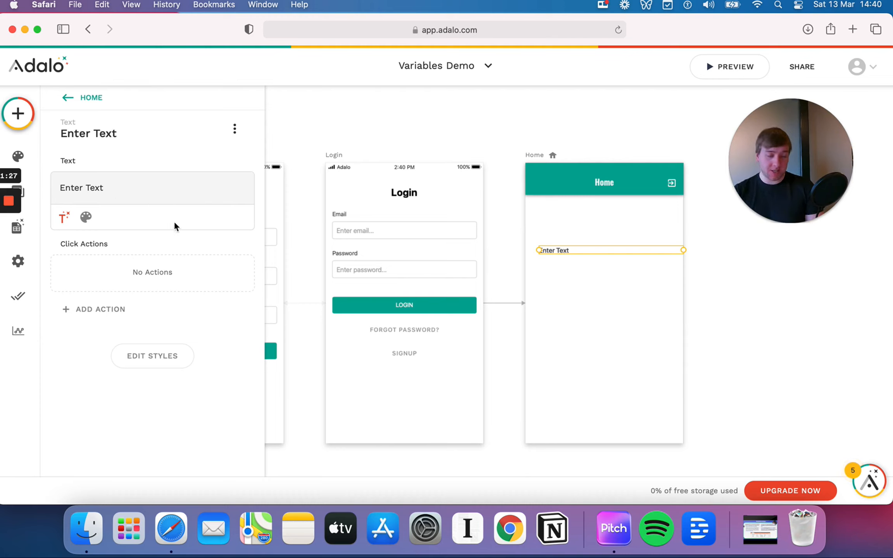
pyautogui.click(89, 190)
pyautogui.press('super+a')
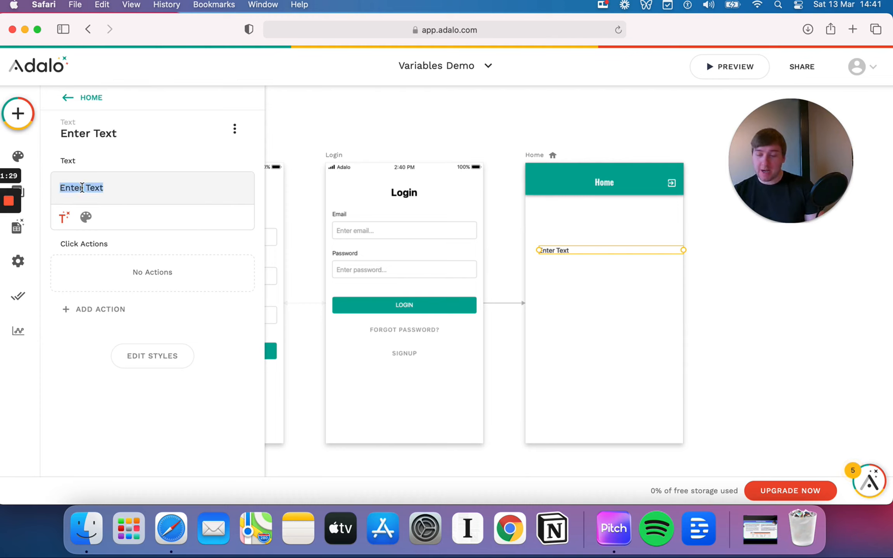
pyautogui.write('Hello')
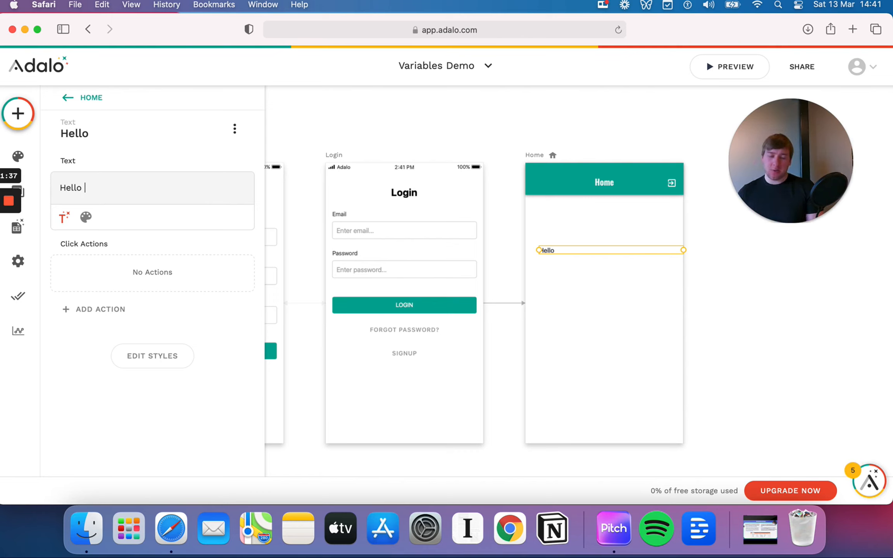
pyautogui.click(67, 219)
pyautogui.moveTo(126, 264)
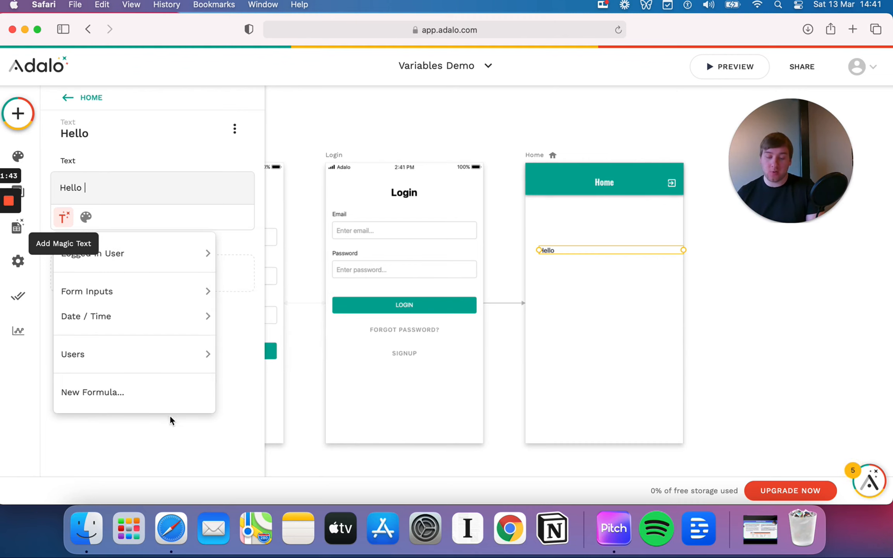
pyautogui.moveTo(184, 266)
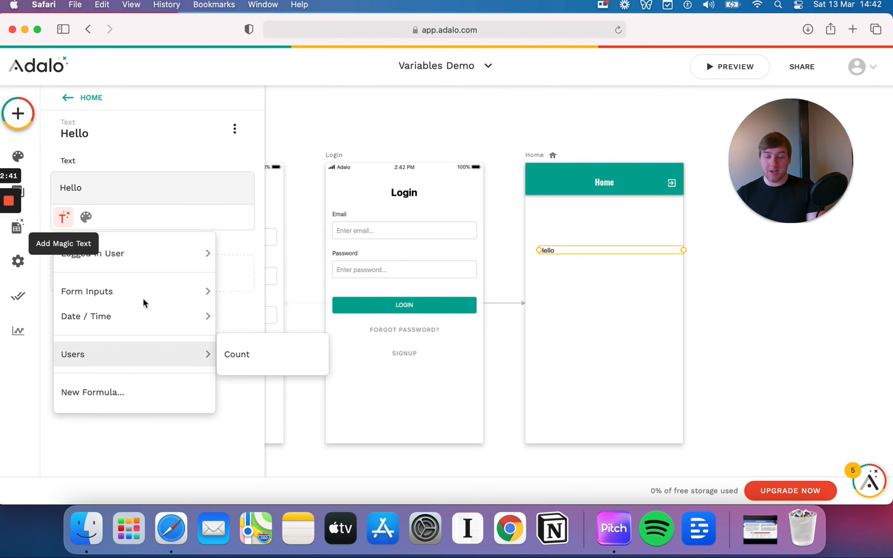
pyautogui.click(154, 190)
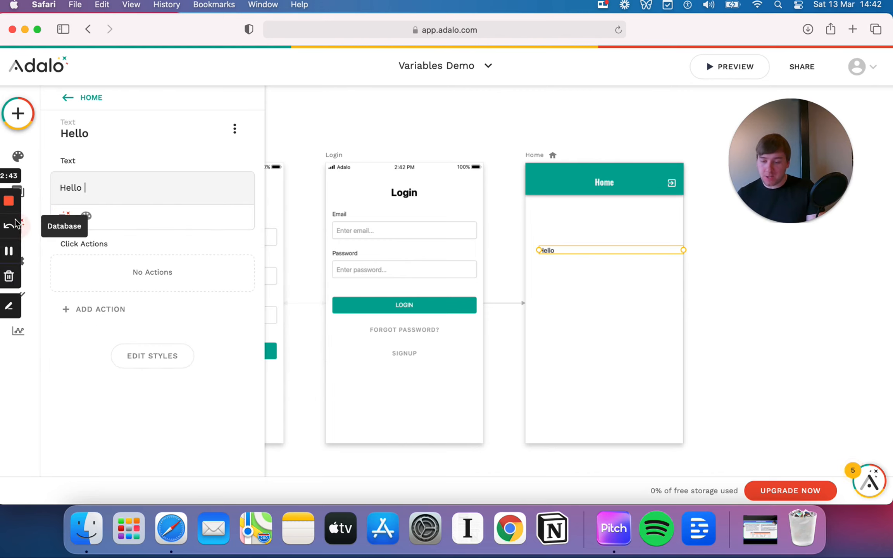
# Expand the Users collection in Database and review its 2 records, then reselect the Hello text
pyautogui.click(33, 232)
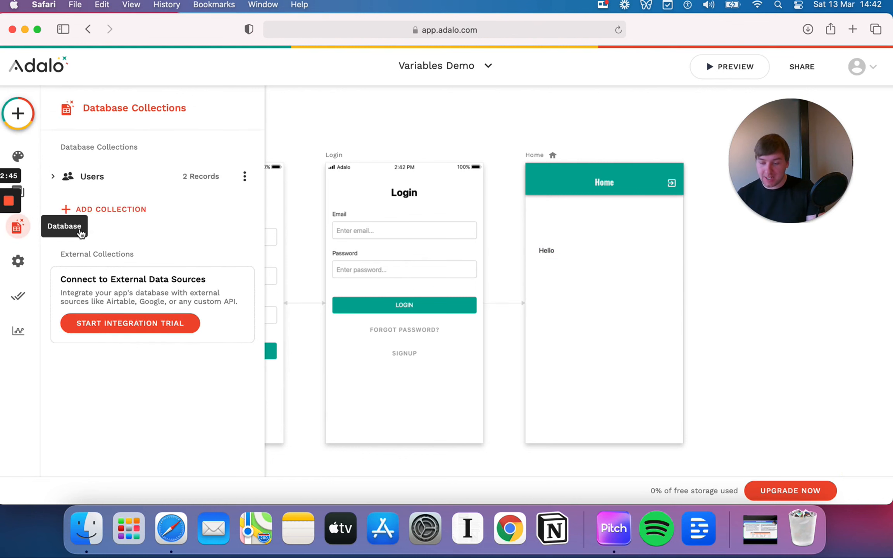
pyautogui.click(90, 185)
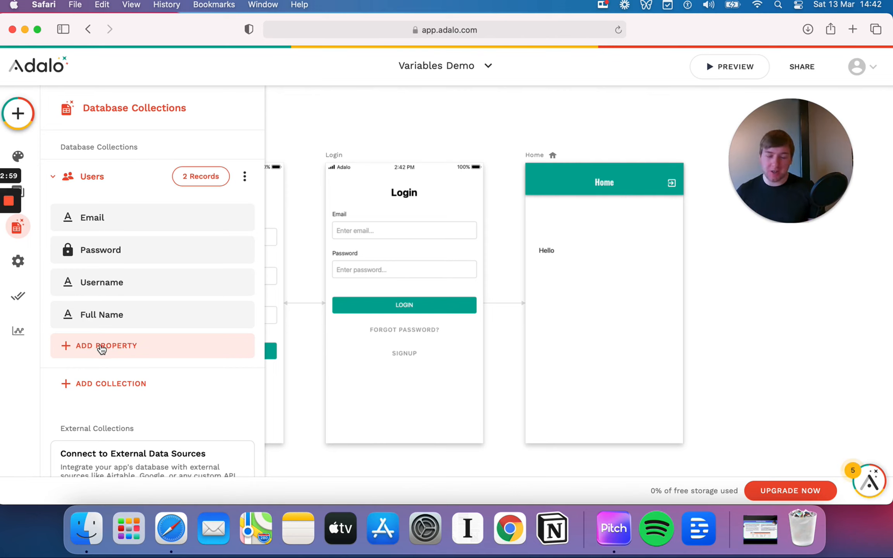
pyautogui.click(206, 175)
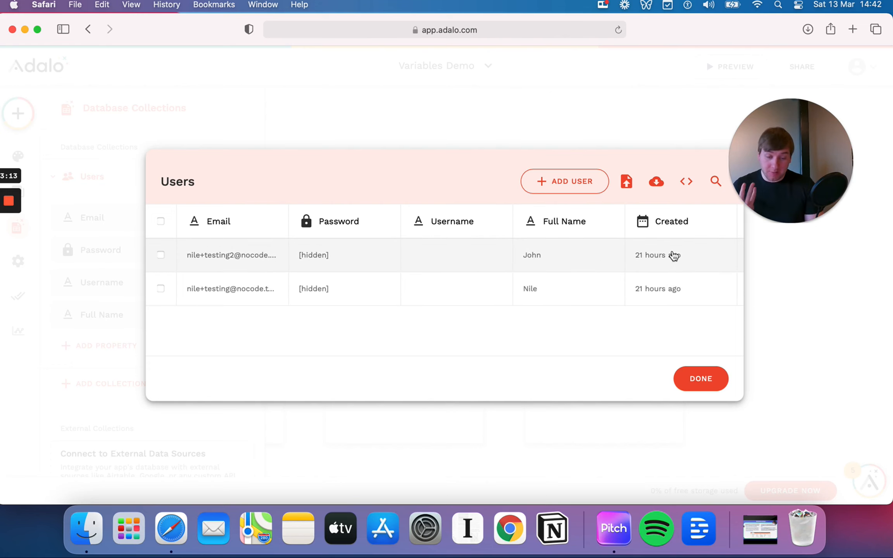
pyautogui.hscroll(3, 432, 278)
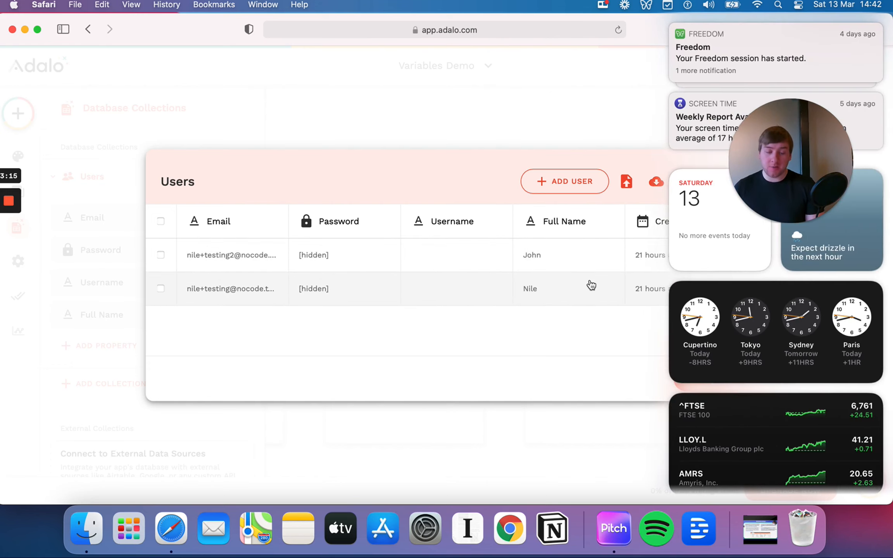
pyautogui.hscroll(-3, 780, 352)
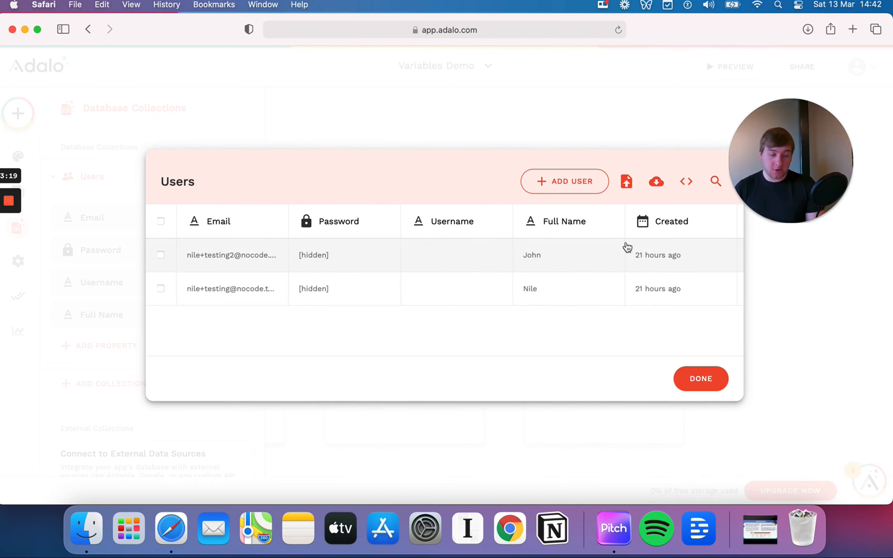
pyautogui.click(700, 380)
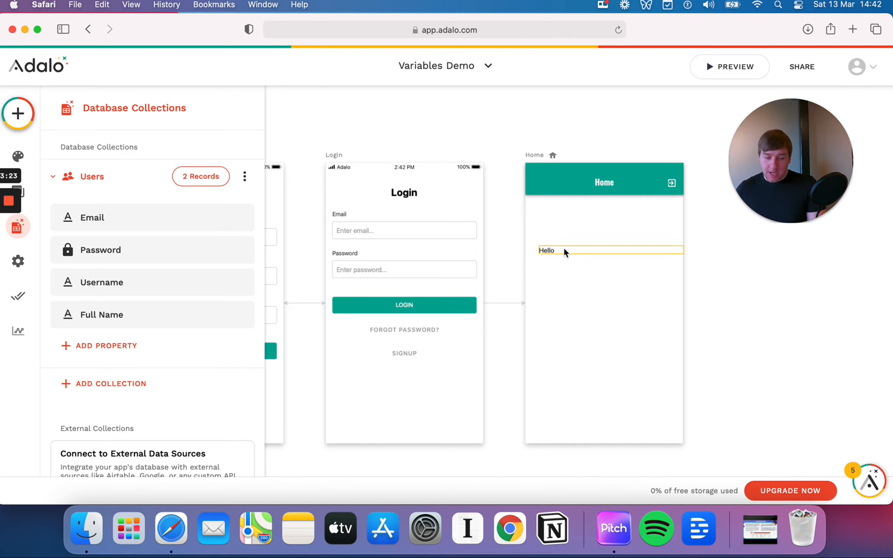
pyautogui.click(550, 250)
# Insert the logged-in user's Full Name after 'Hello' using Magic Text
pyautogui.click(144, 186)
pyautogui.click(64, 217)
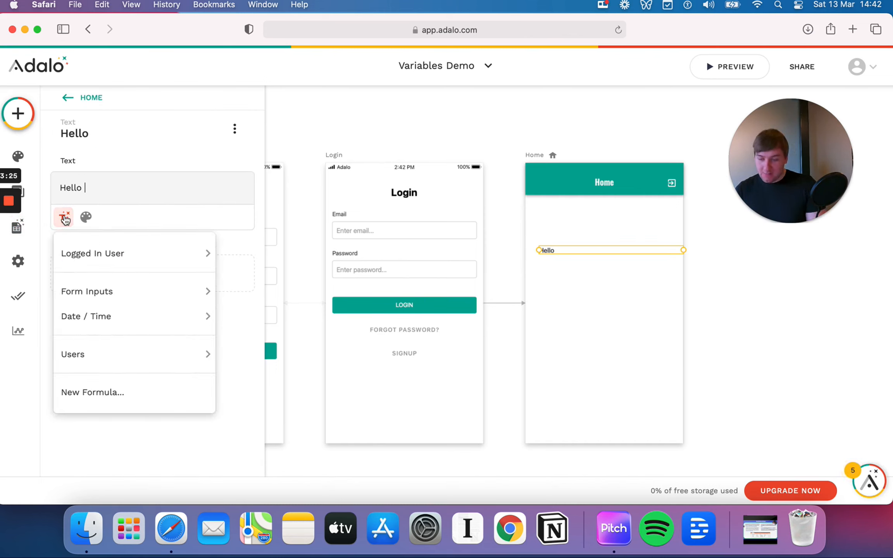
pyautogui.moveTo(121, 253)
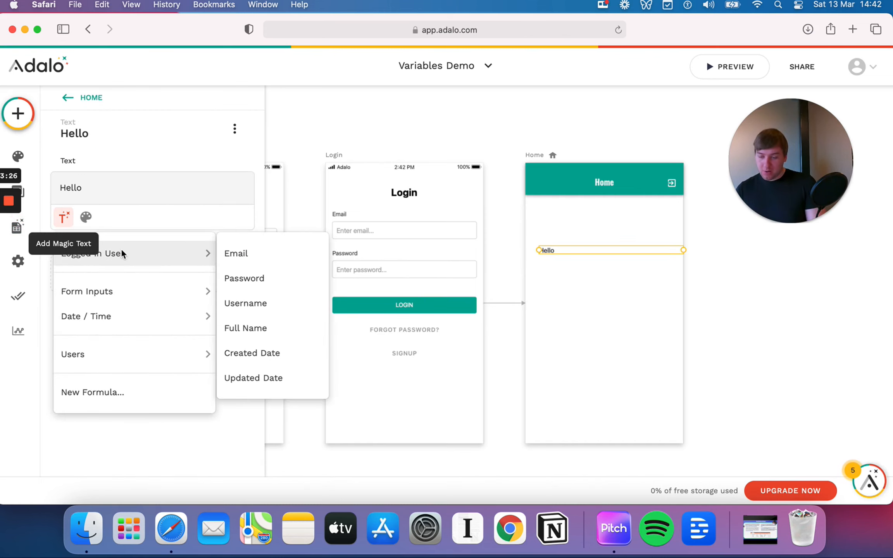
pyautogui.click(266, 325)
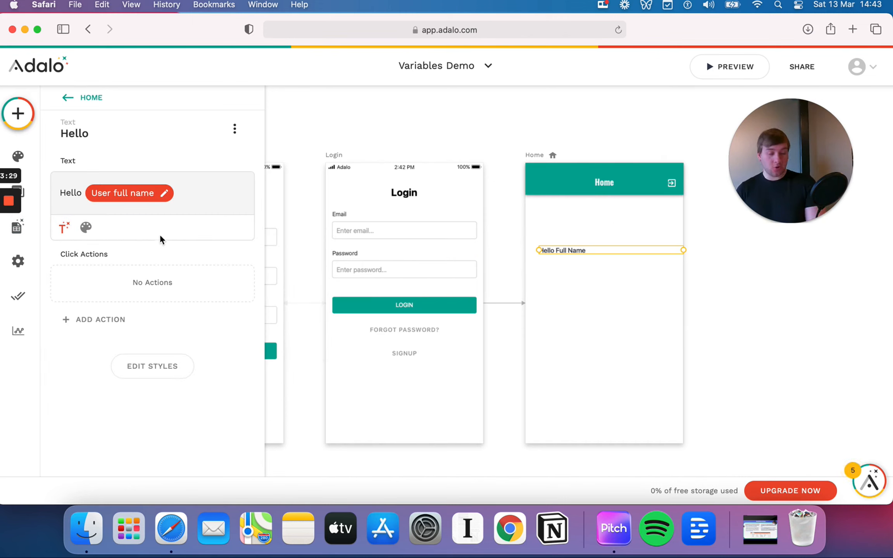
# Centre-align the greeting text and nudge the element slightly left
pyautogui.click(86, 227)
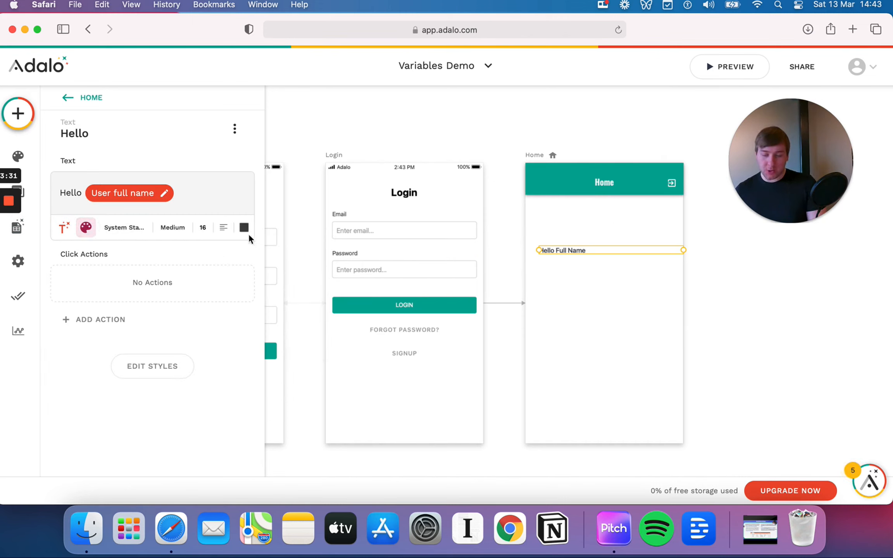
pyautogui.click(224, 228)
pyautogui.click(228, 286)
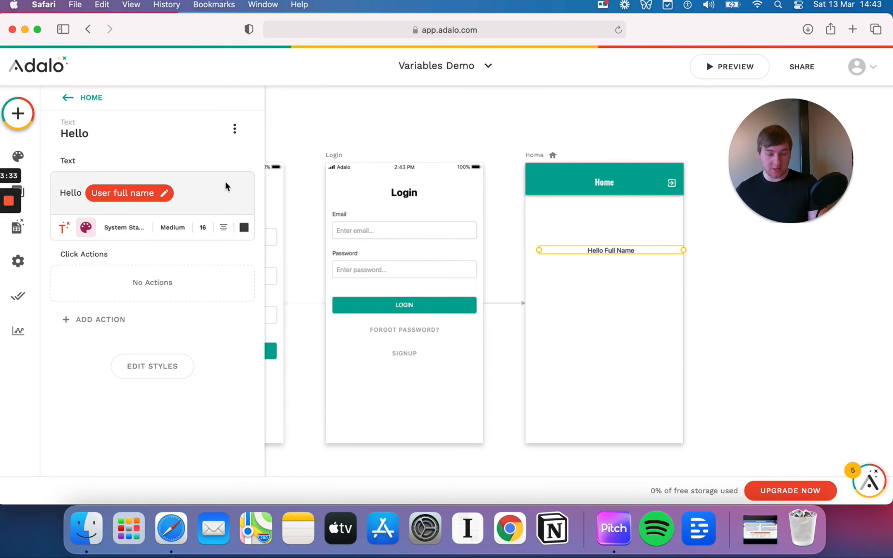
pyautogui.click(225, 192)
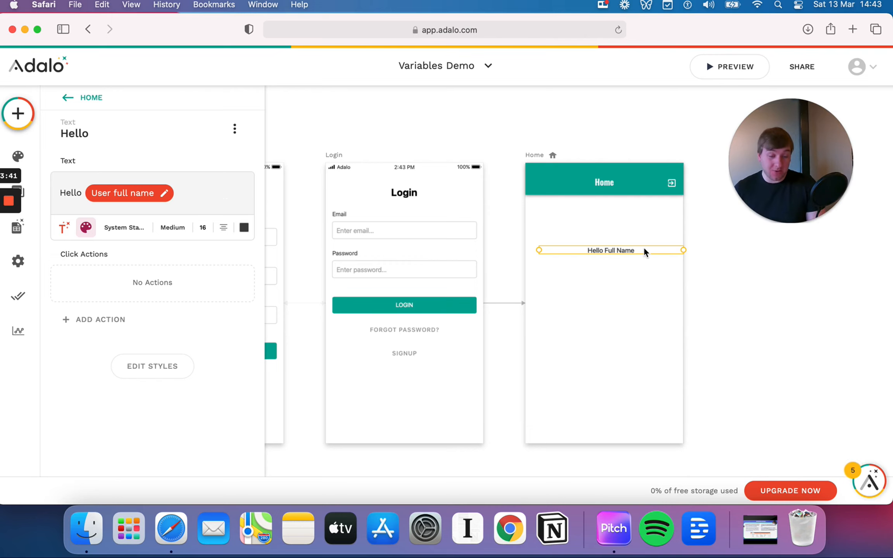
pyautogui.moveTo(646, 248); pyautogui.dragTo(638, 252)
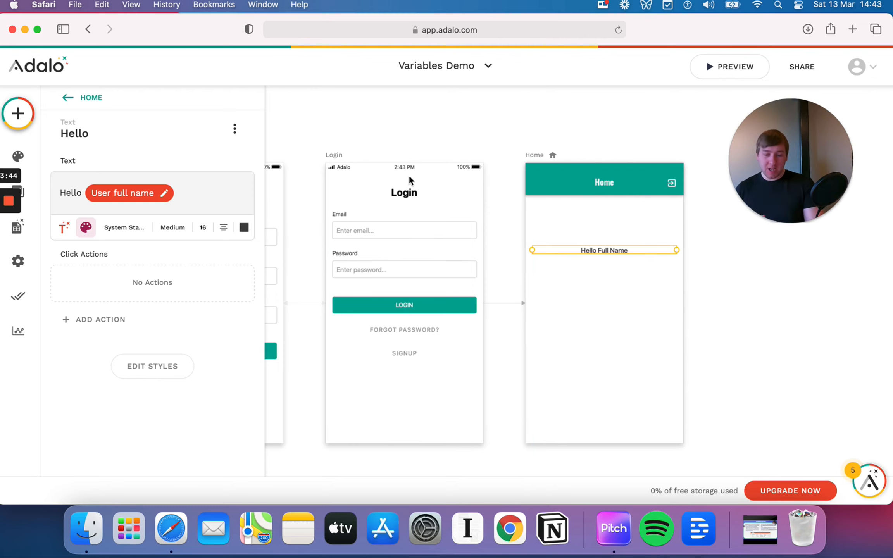
pyautogui.click(745, 70)
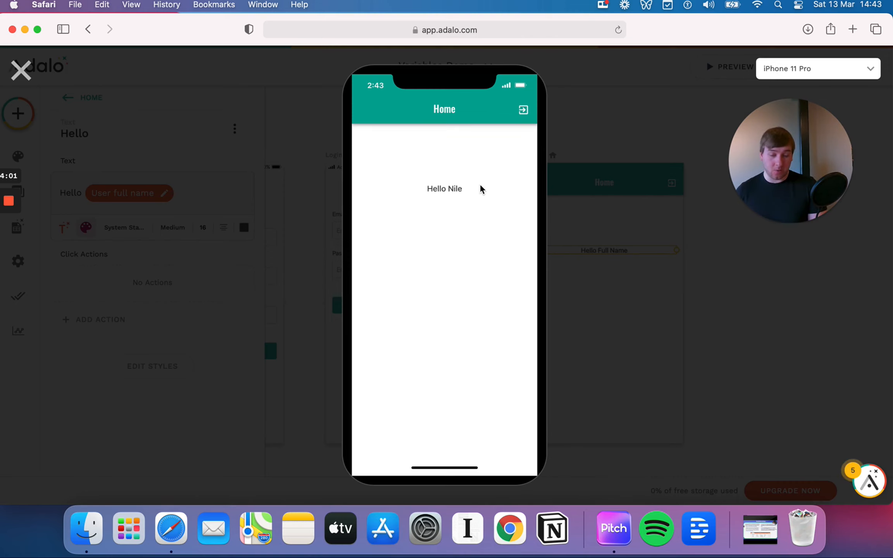
pyautogui.click(523, 111)
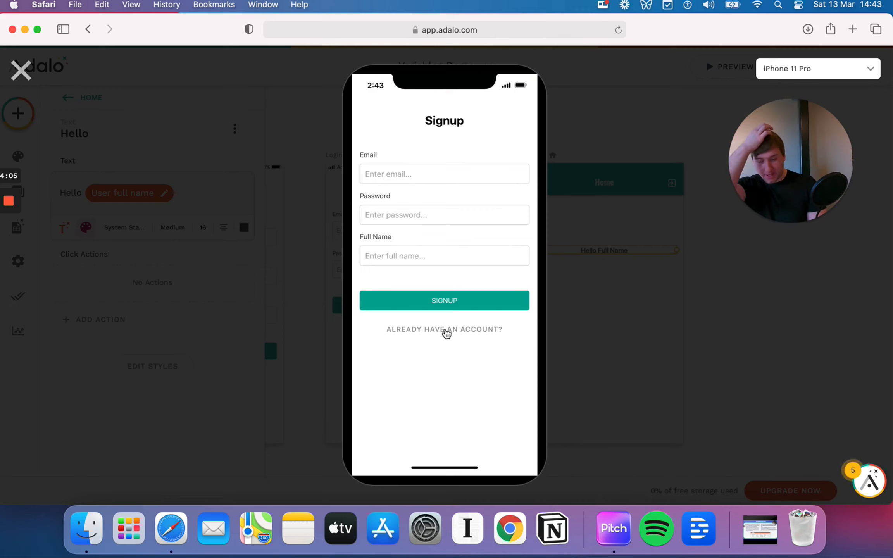
pyautogui.click(446, 332)
pyautogui.click(385, 168)
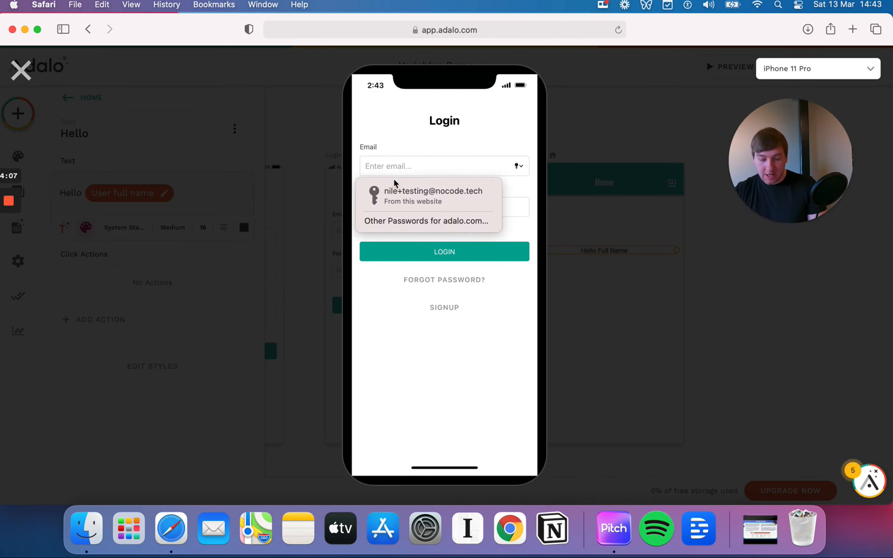
pyautogui.write('nile')
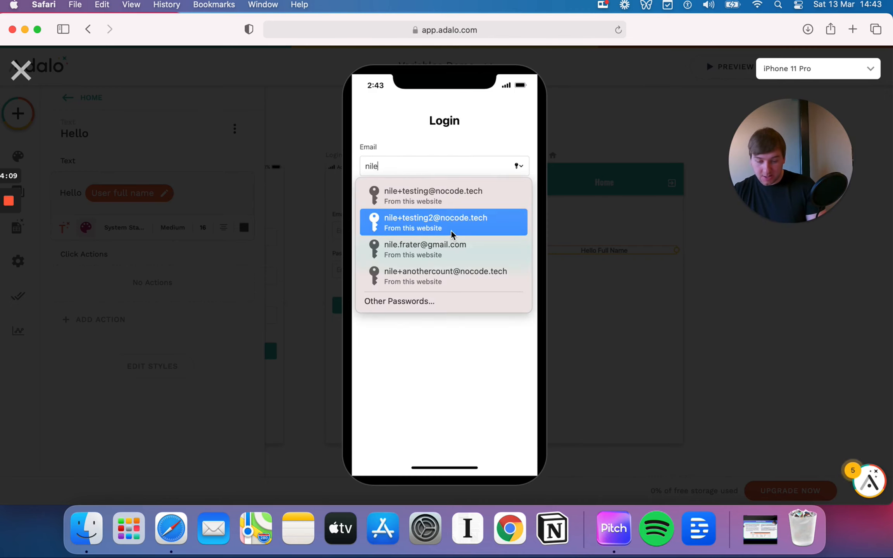
pyautogui.click(451, 234)
pyautogui.click(457, 252)
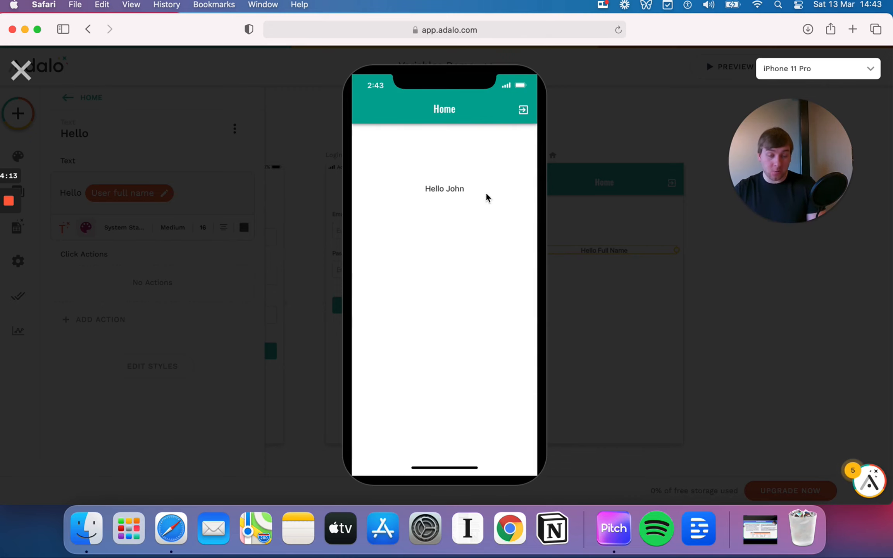
# Leave the preview, check the Users collection's records, then reselect the Hello Full Name greeting
pyautogui.click(23, 74)
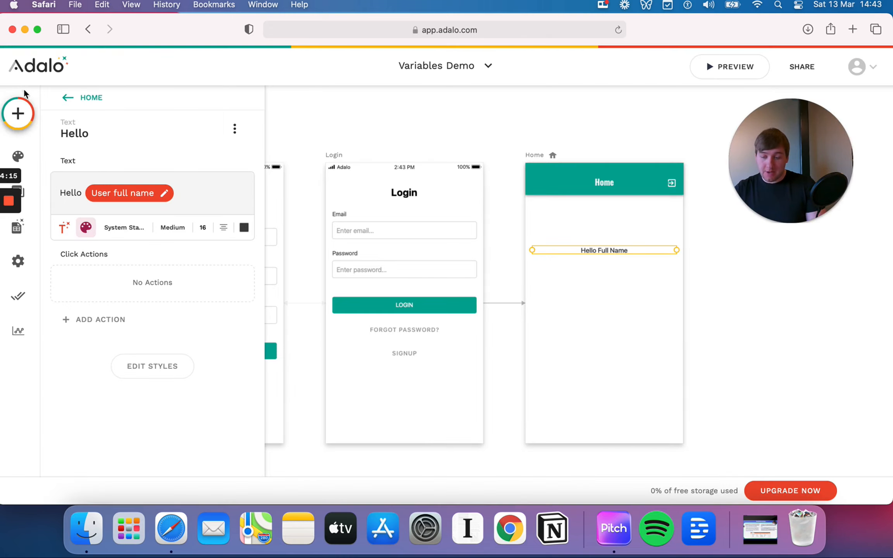
pyautogui.click(17, 227)
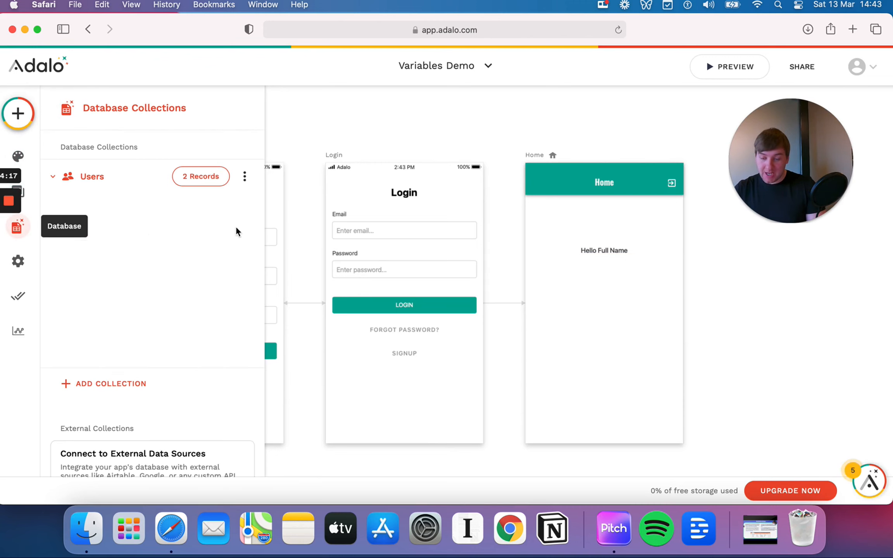
pyautogui.click(200, 176)
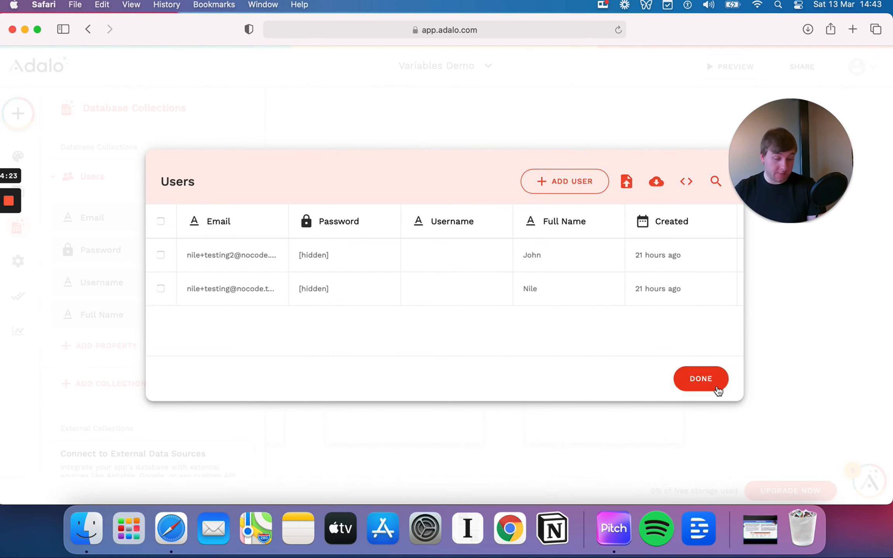
pyautogui.click(701, 380)
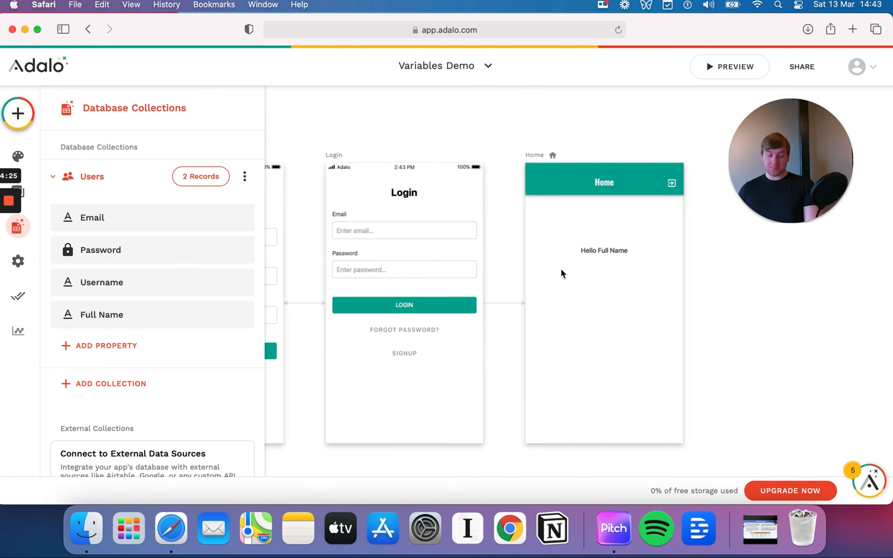
pyautogui.click(622, 254)
# Add the lines 'The current user is age:' and 'The current time is:' below the greeting
pyautogui.moveTo(636, 249); pyautogui.dragTo(635, 240)
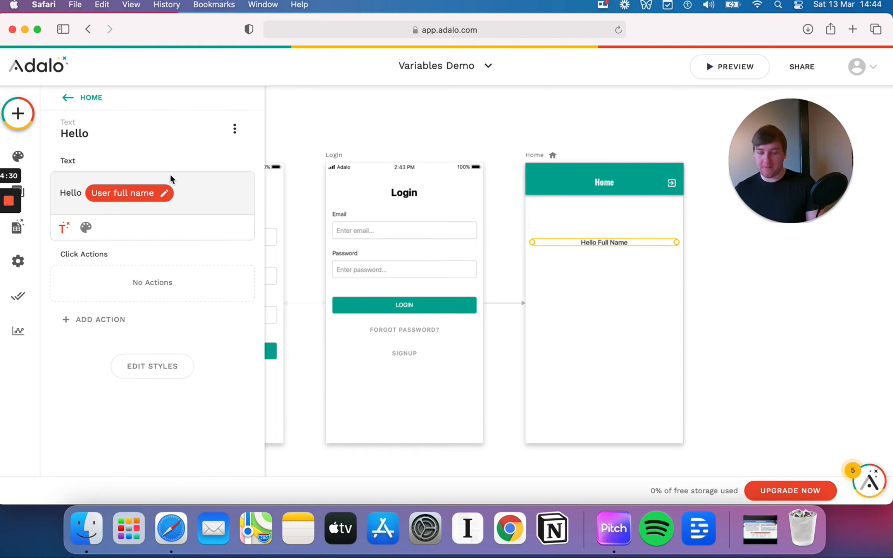
pyautogui.doubleClick(641, 243)
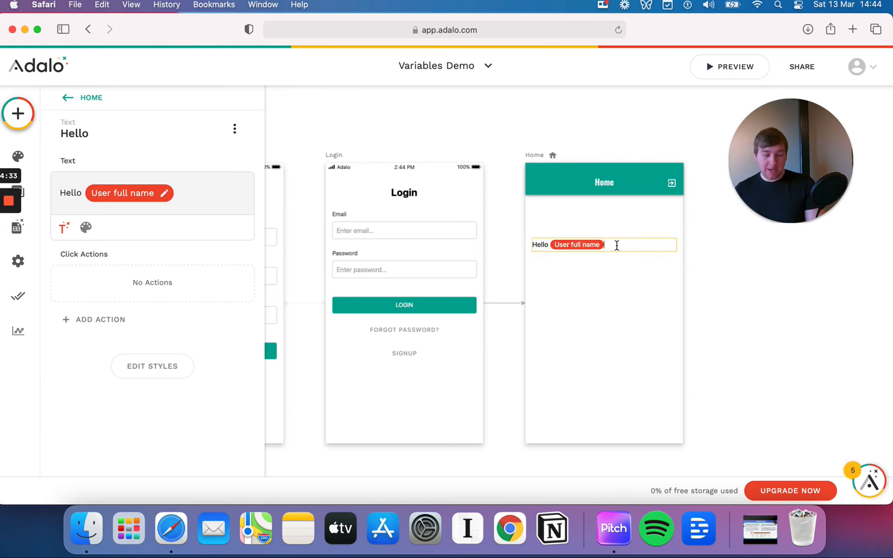
pyautogui.press('Return')
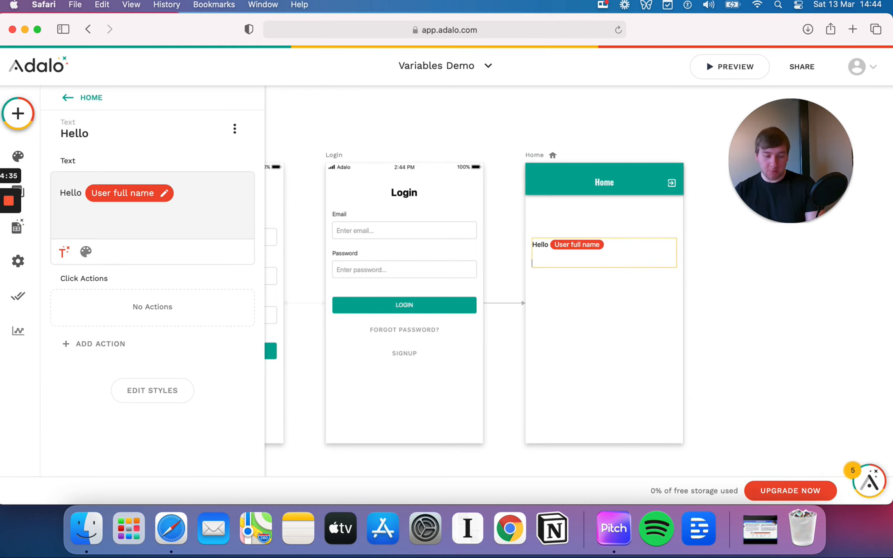
pyautogui.write('The cu')
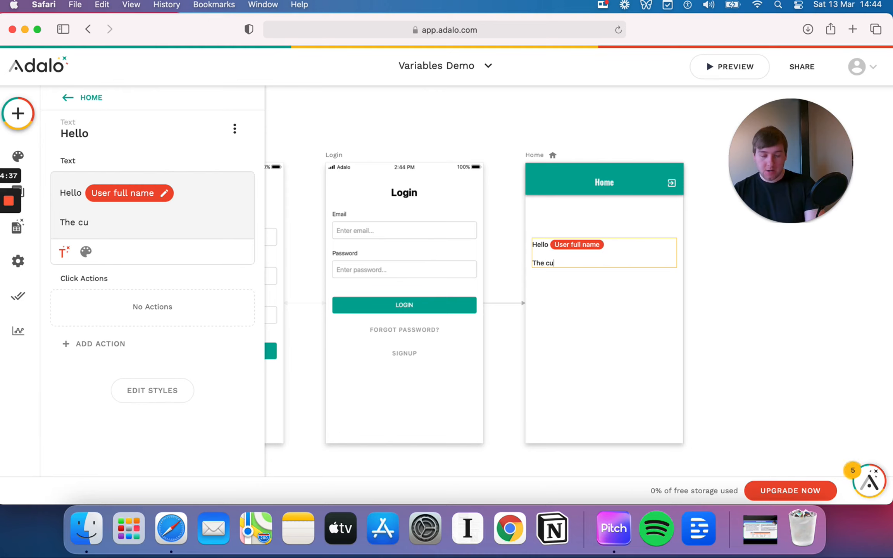
pyautogui.write('rrent user is age')
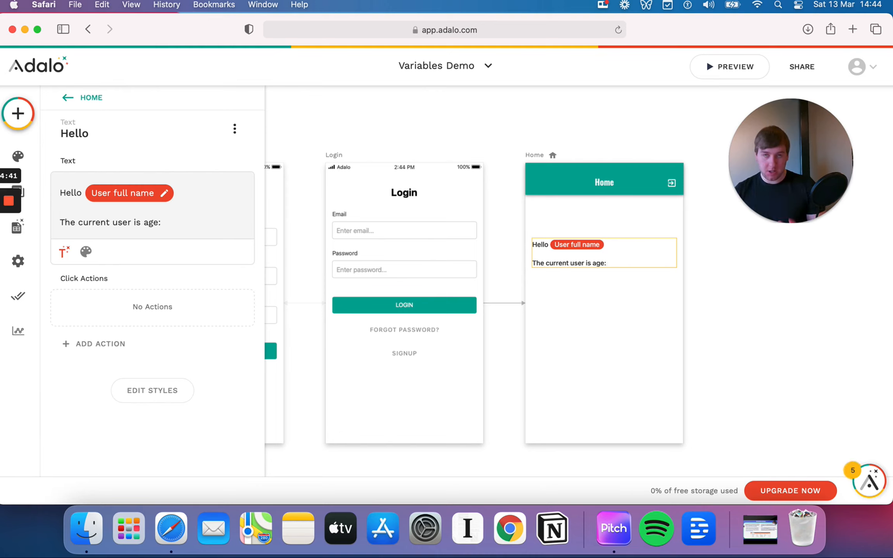
pyautogui.write(':  The')
pyautogui.press('Return')
pyautogui.write('The c')
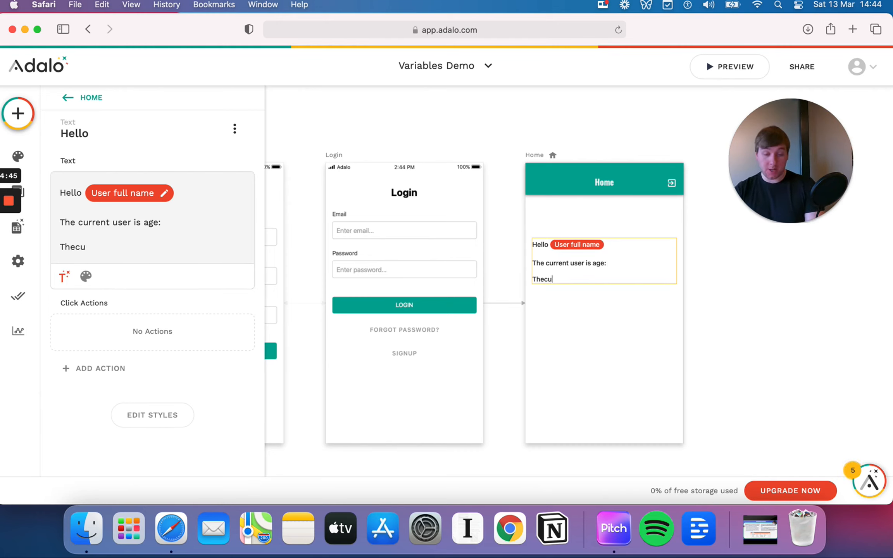
pyautogui.write('urrent time is:')
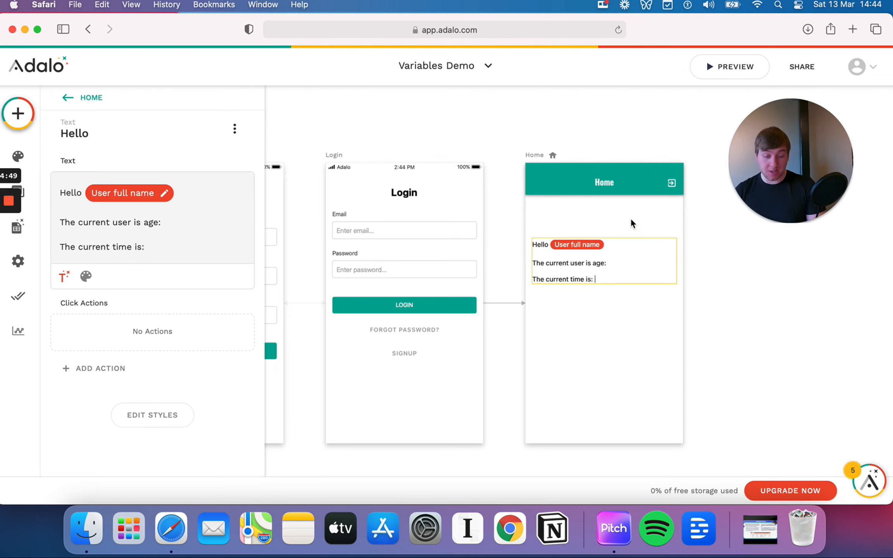
# Move the text block higher on the Home screen and resume editing it
pyautogui.click(622, 253)
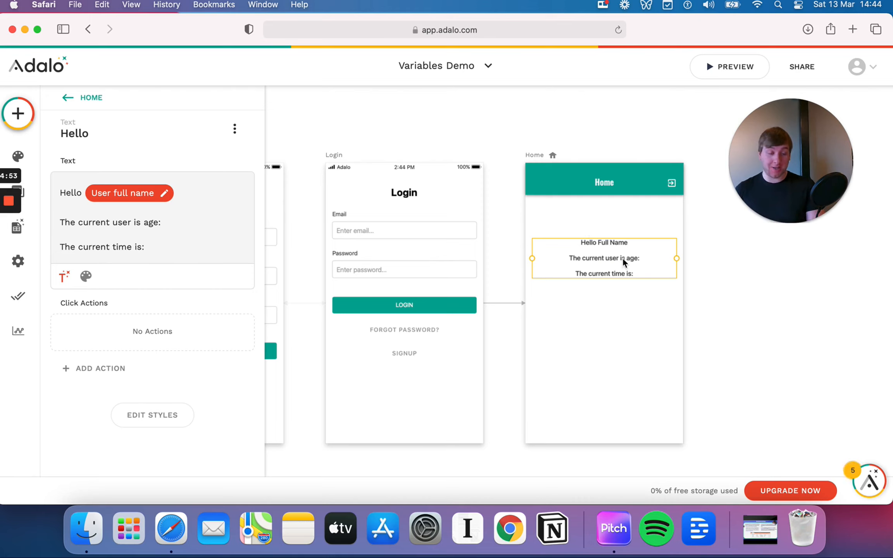
pyautogui.moveTo(623, 256); pyautogui.dragTo(623, 240)
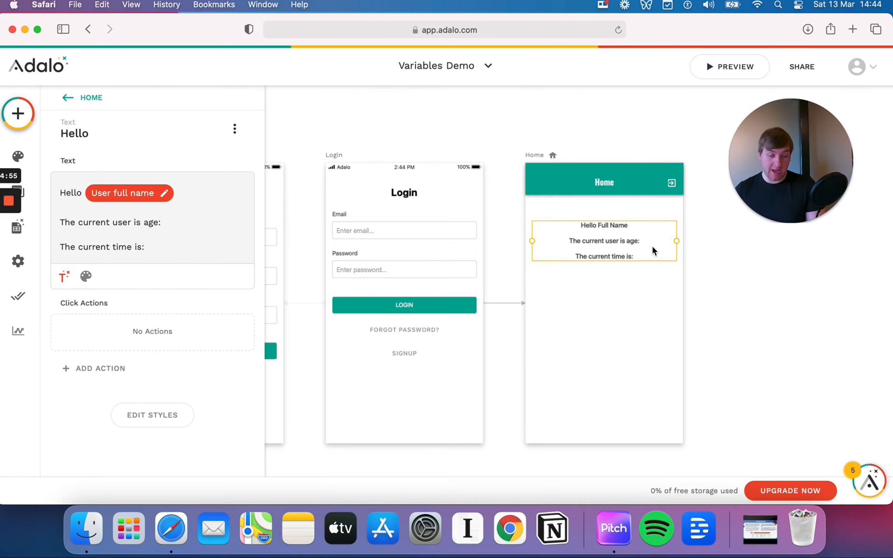
pyautogui.doubleClick(646, 243)
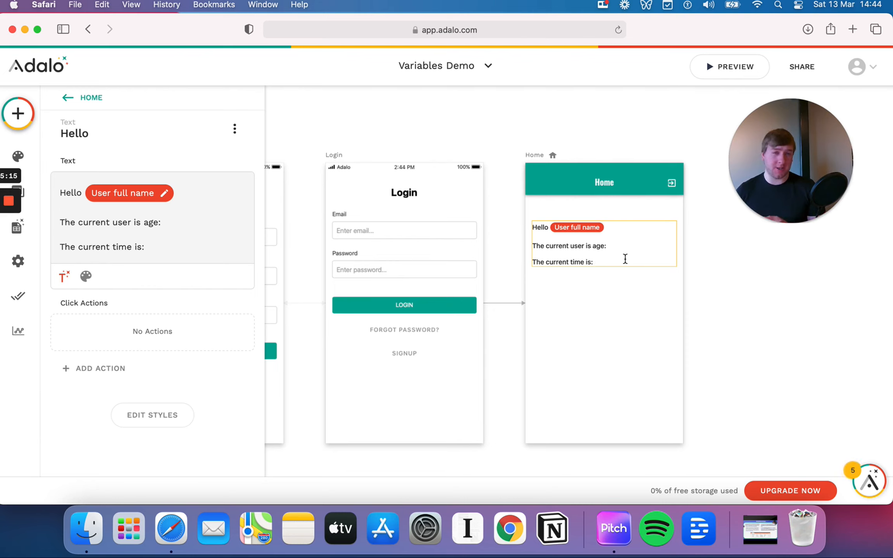
# Insert Date / Time > Current Time after 'The current time is:' via Magic Text
pyautogui.click(64, 276)
pyautogui.moveTo(154, 121)
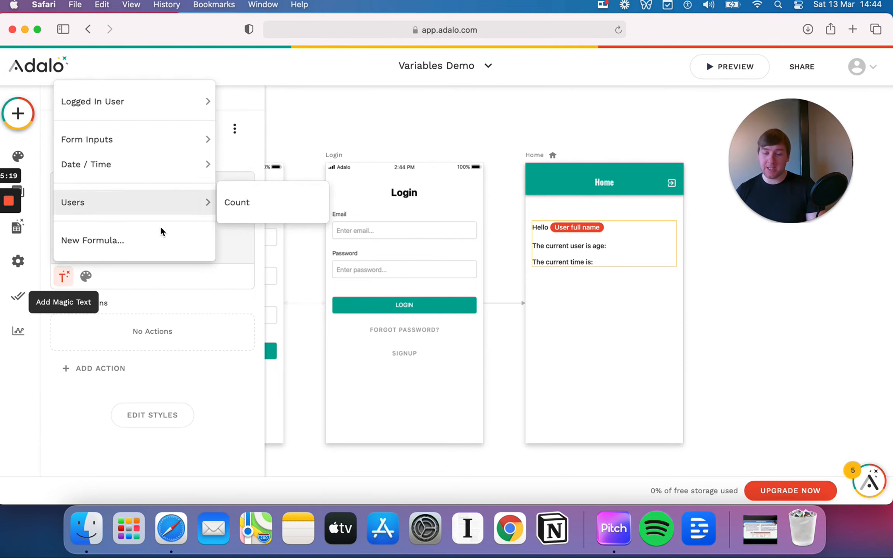
pyautogui.click(235, 252)
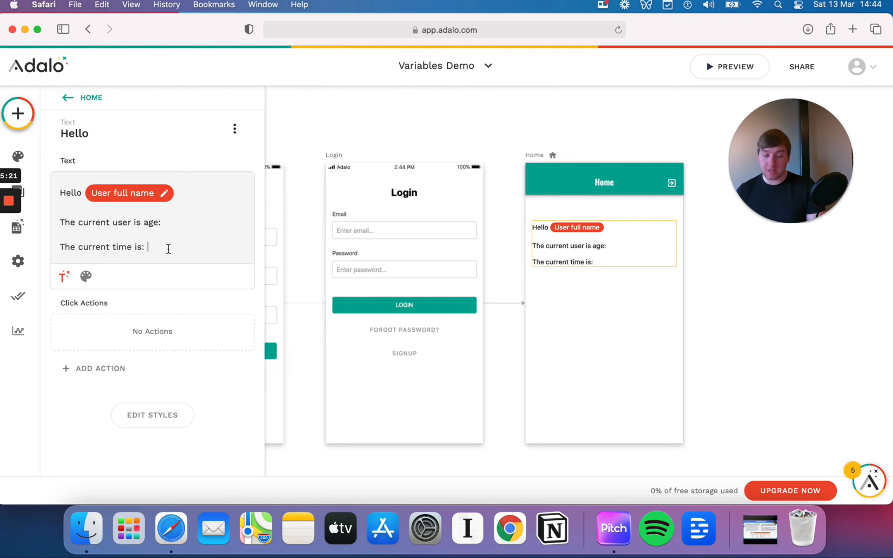
pyautogui.click(64, 276)
pyautogui.moveTo(141, 139)
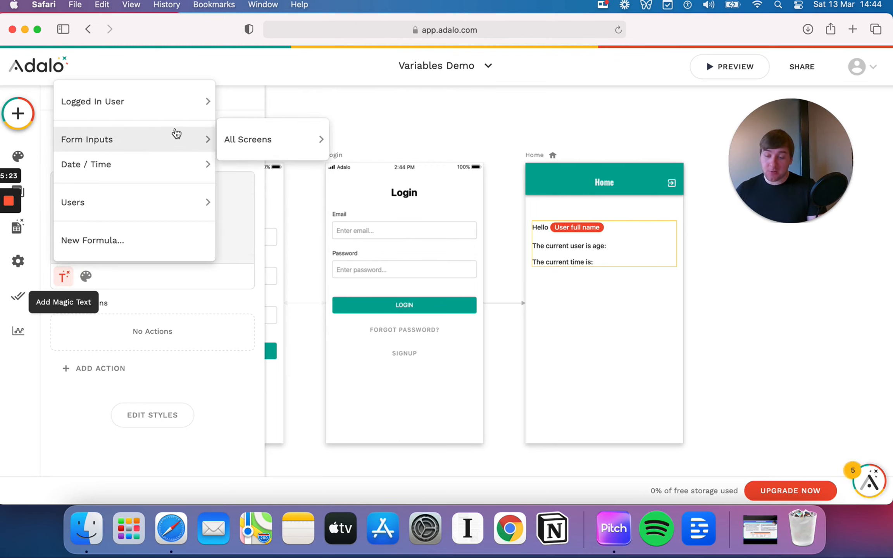
pyautogui.moveTo(156, 116)
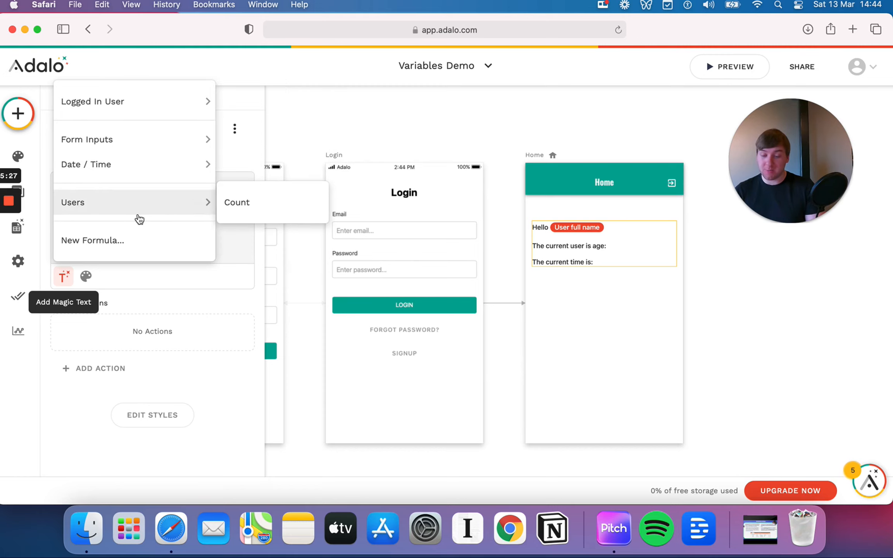
pyautogui.moveTo(185, 200)
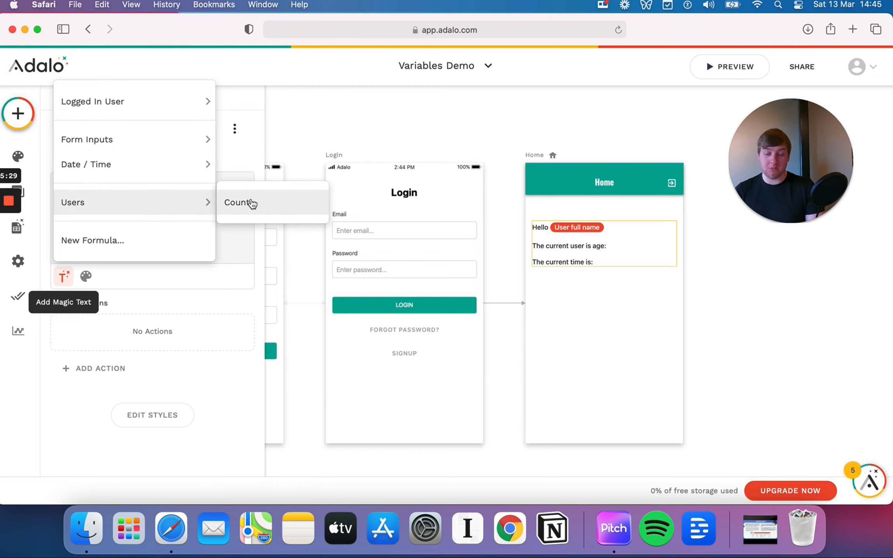
pyautogui.moveTo(124, 164)
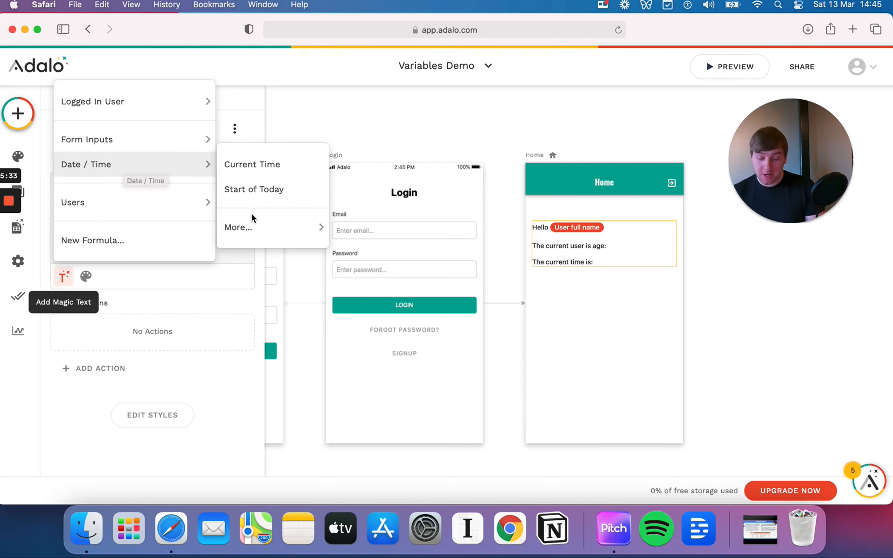
pyautogui.moveTo(253, 221)
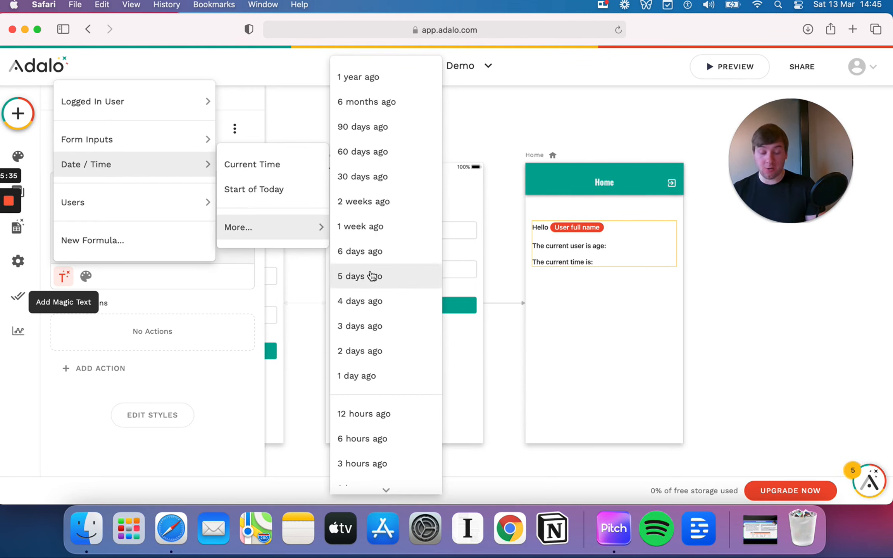
pyautogui.click(275, 167)
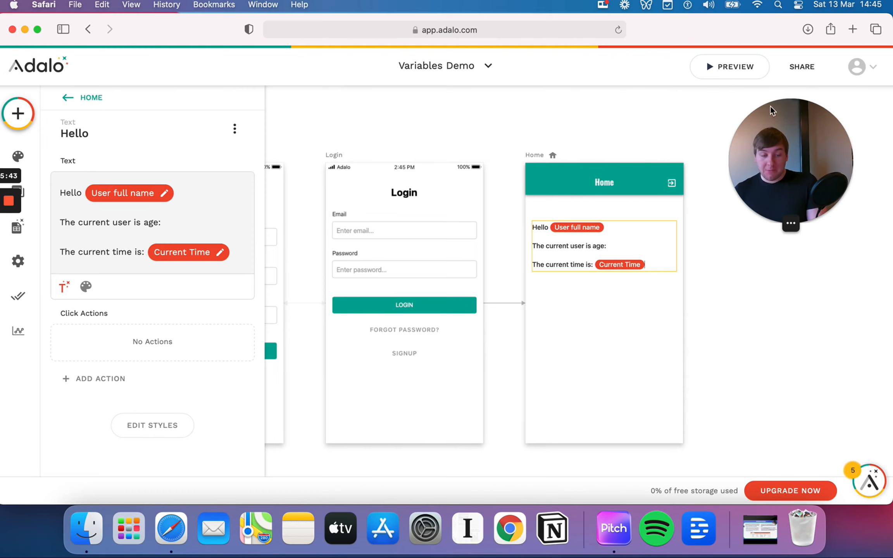
# Preview the greeting, then change the Current Time date format to Time
pyautogui.click(733, 70)
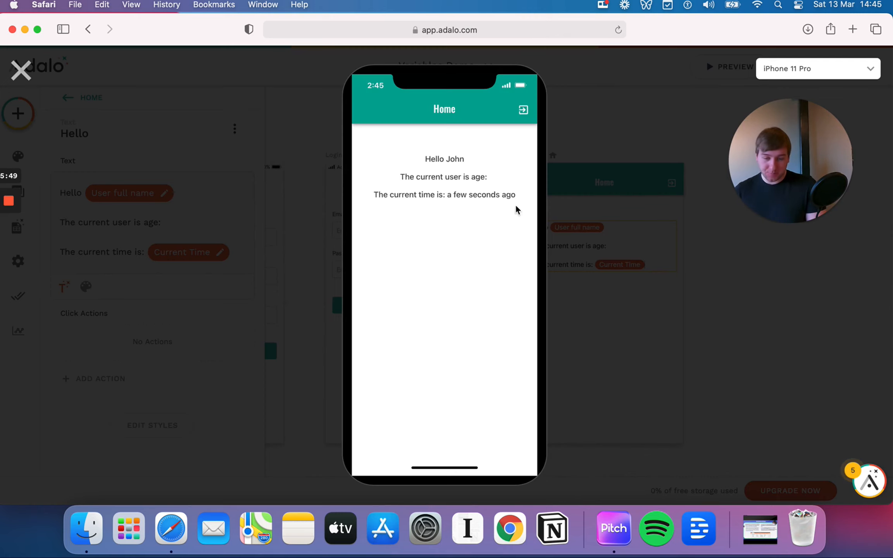
pyautogui.click(17, 76)
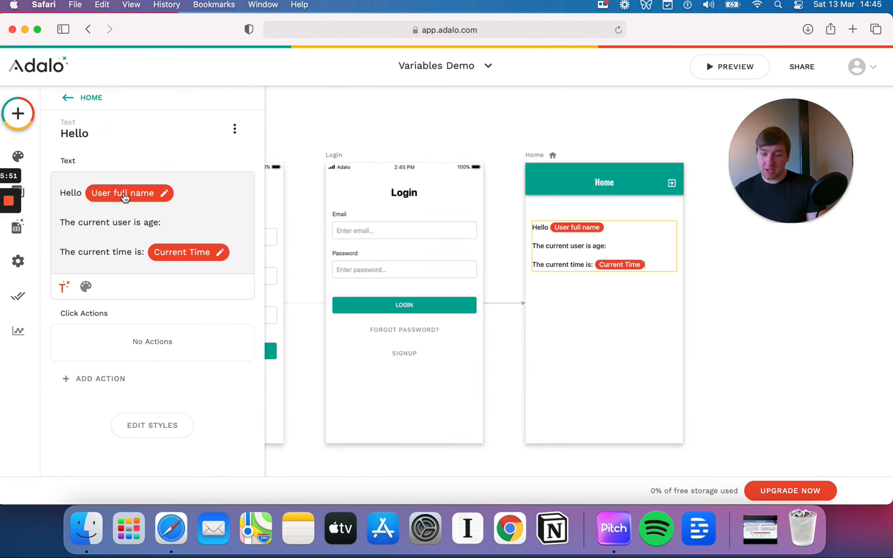
pyautogui.click(220, 253)
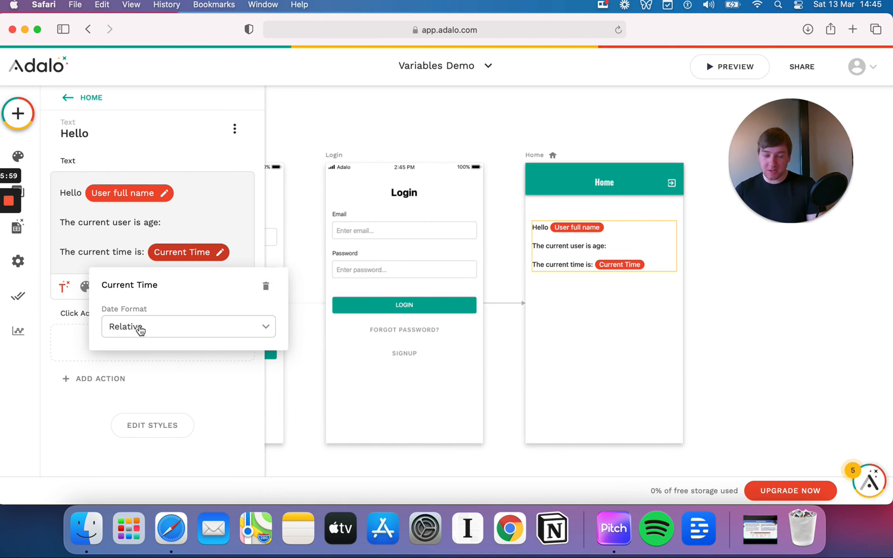
pyautogui.click(215, 336)
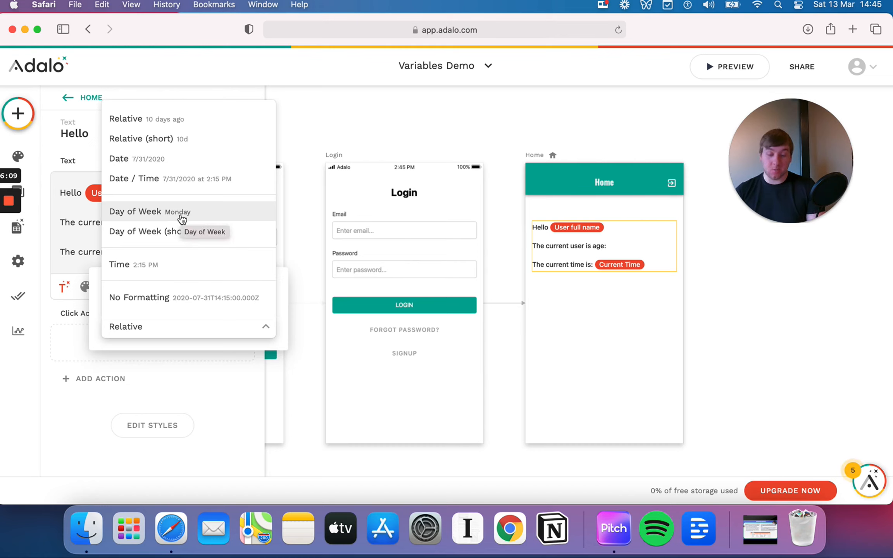
pyautogui.click(151, 267)
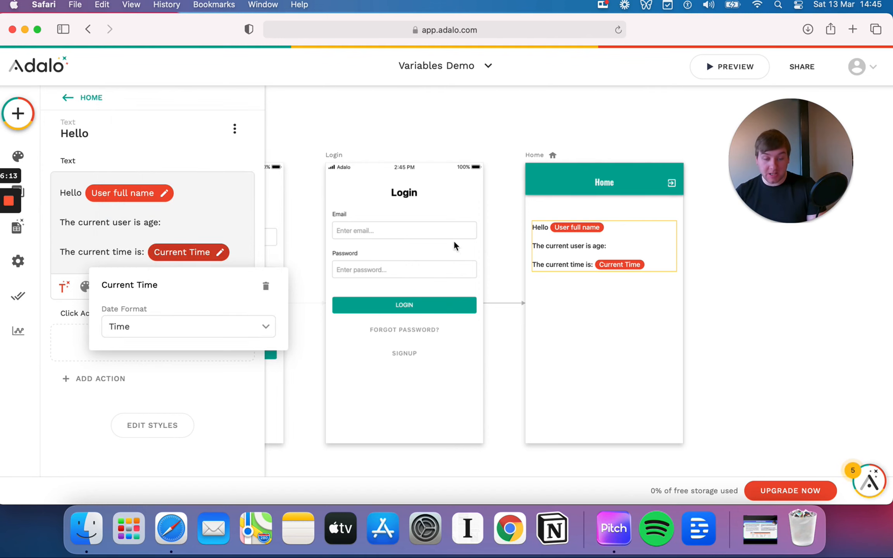
pyautogui.click(630, 297)
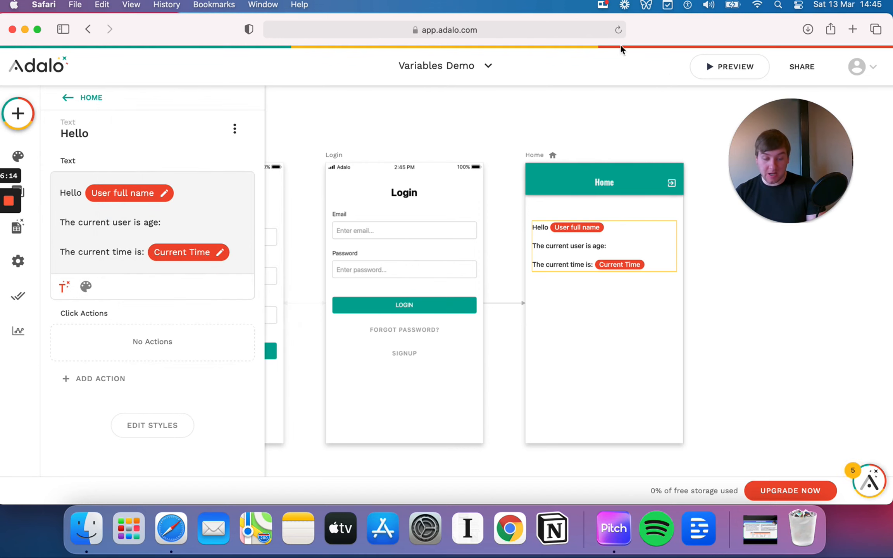
# Preview again to confirm the time now shows as 14:45
pyautogui.click(724, 73)
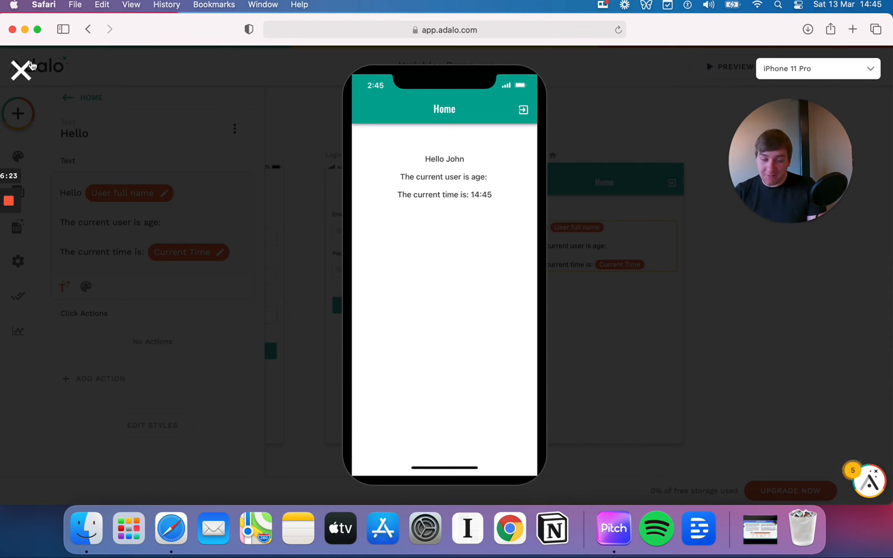
pyautogui.click(24, 75)
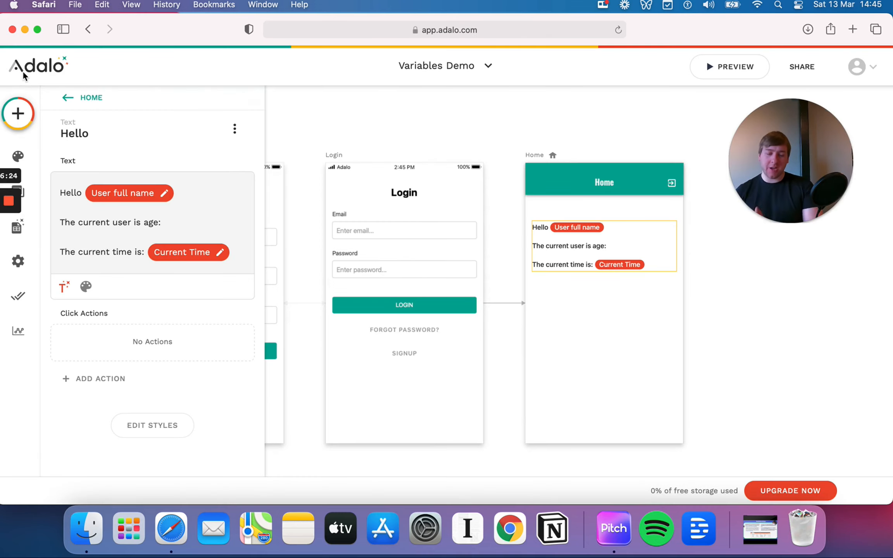
pyautogui.click(616, 240)
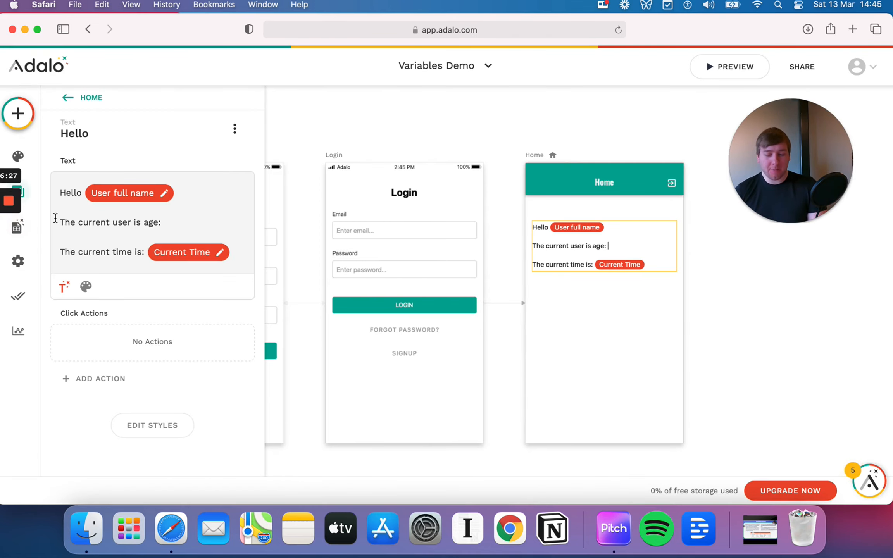
# Add a Number property named Age to Users, then reopen the Home greeting text's settings
pyautogui.click(27, 231)
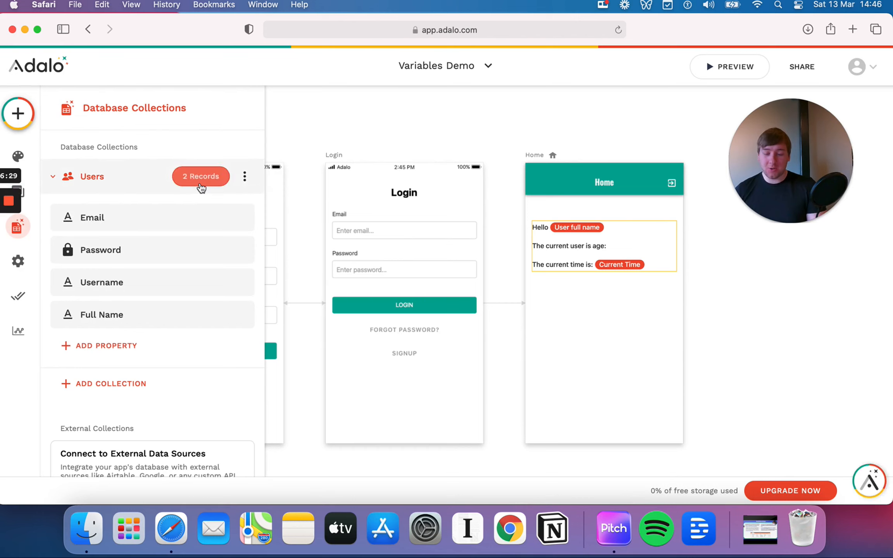
pyautogui.click(136, 347)
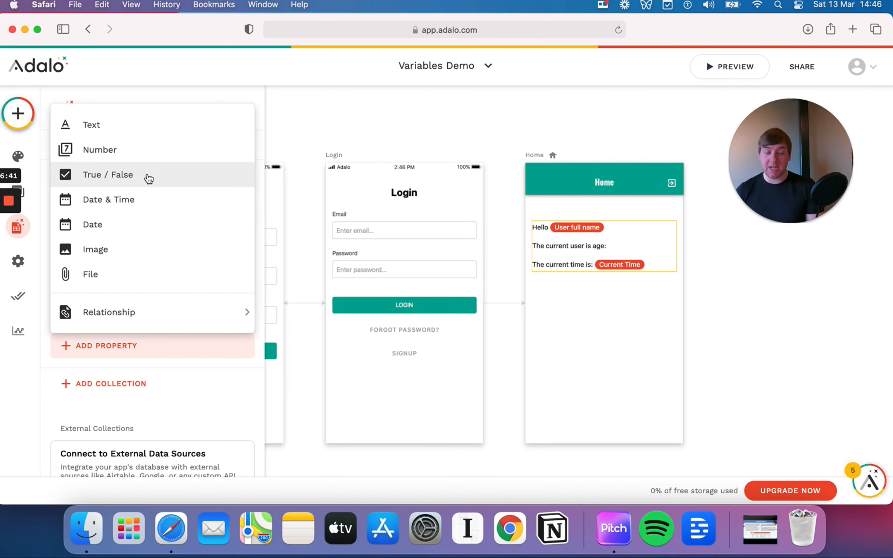
pyautogui.click(142, 150)
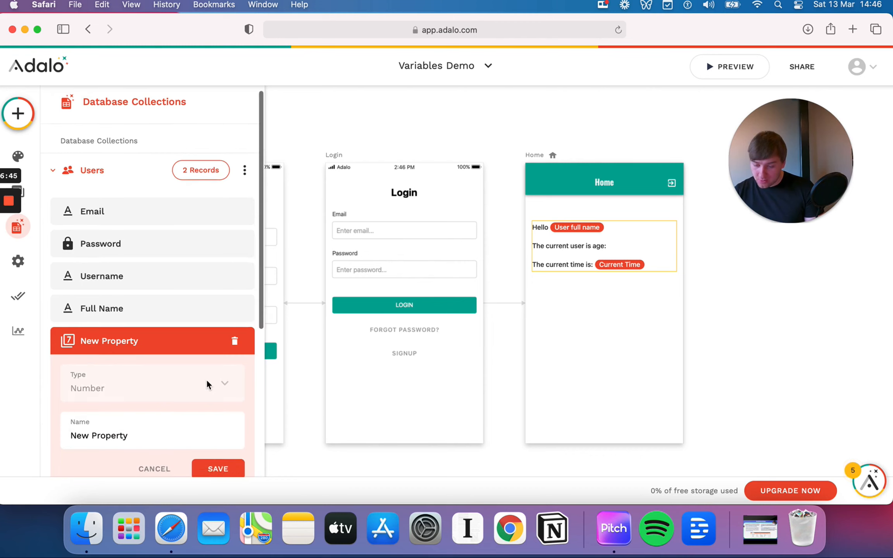
pyautogui.doubleClick(146, 434)
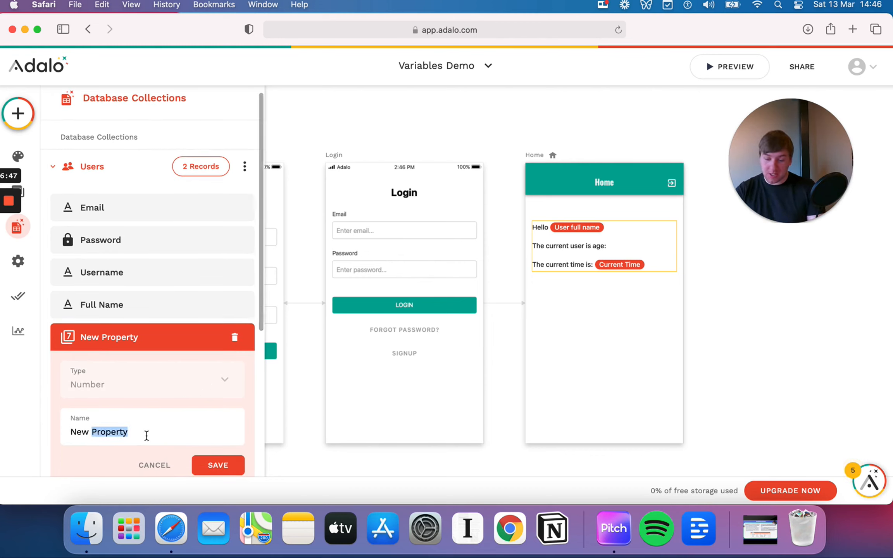
pyautogui.press('super+a')
pyautogui.write('Ag')
pyautogui.click(217, 464)
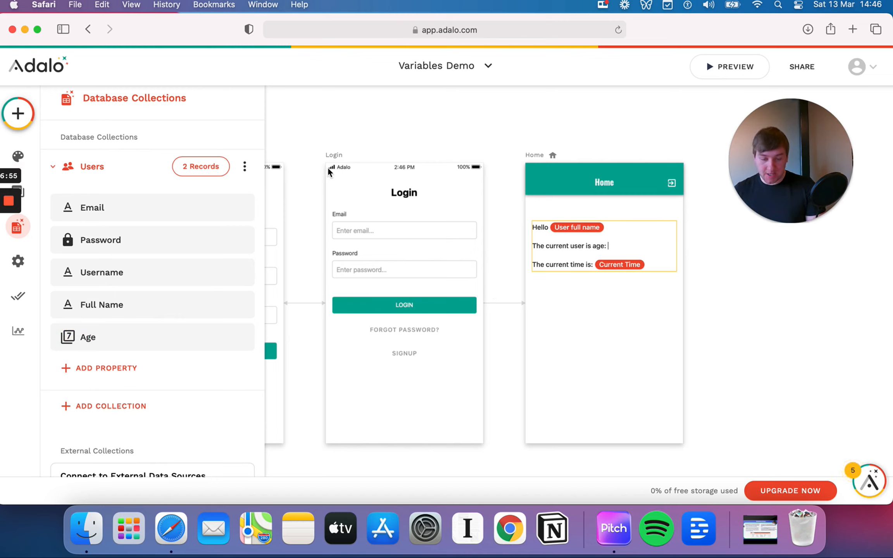
pyautogui.click(32, 229)
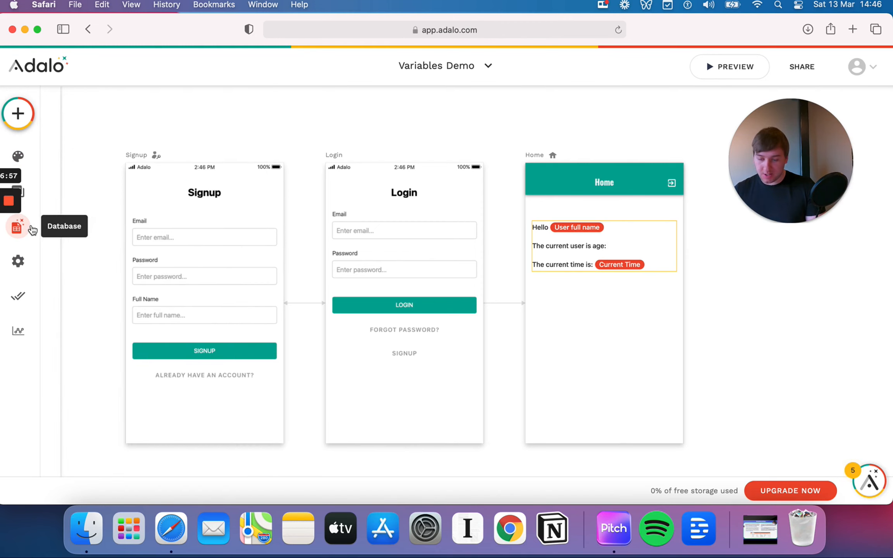
pyautogui.click(614, 290)
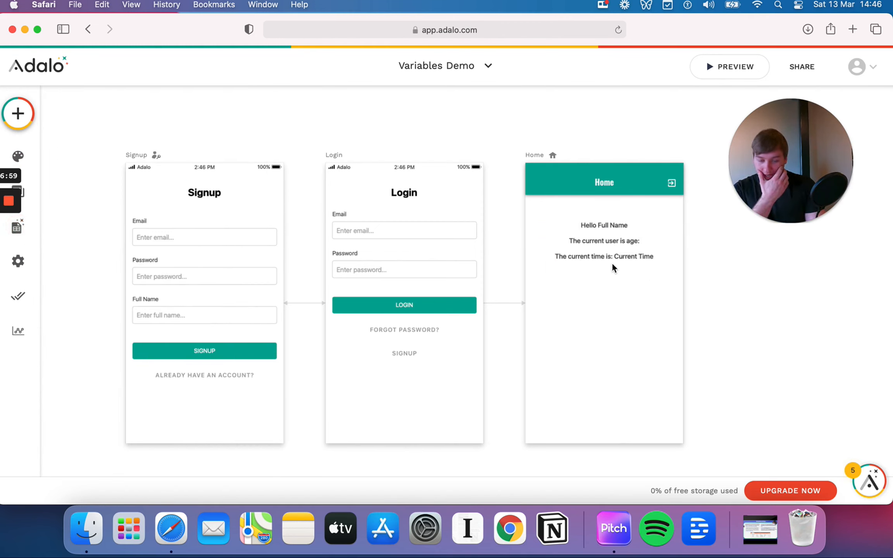
pyautogui.click(619, 239)
# Insert the logged-in user's Age via Magic Text and erase the old time line
pyautogui.click(646, 241)
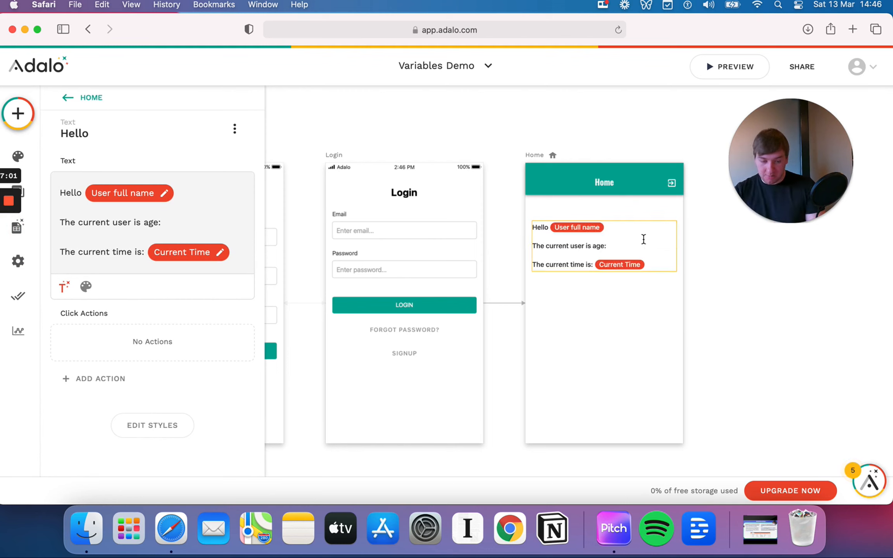
pyautogui.click(63, 290)
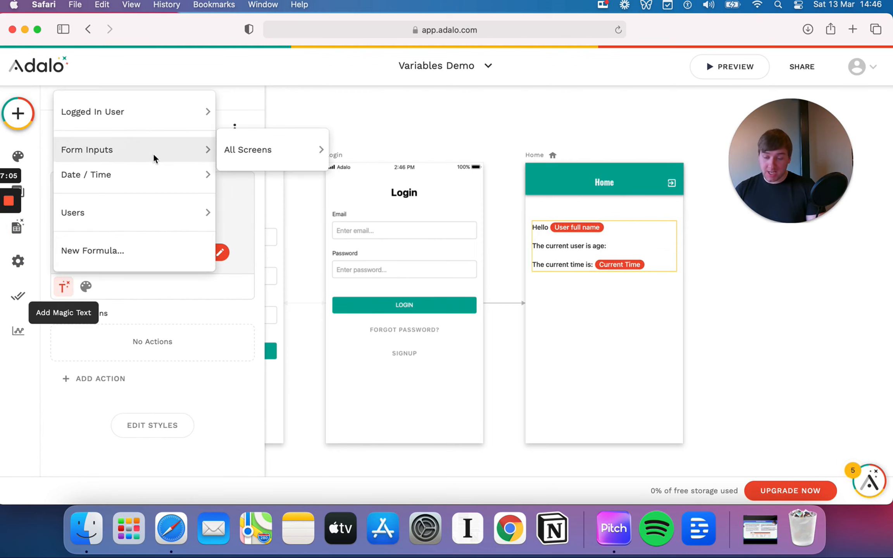
pyautogui.moveTo(152, 128)
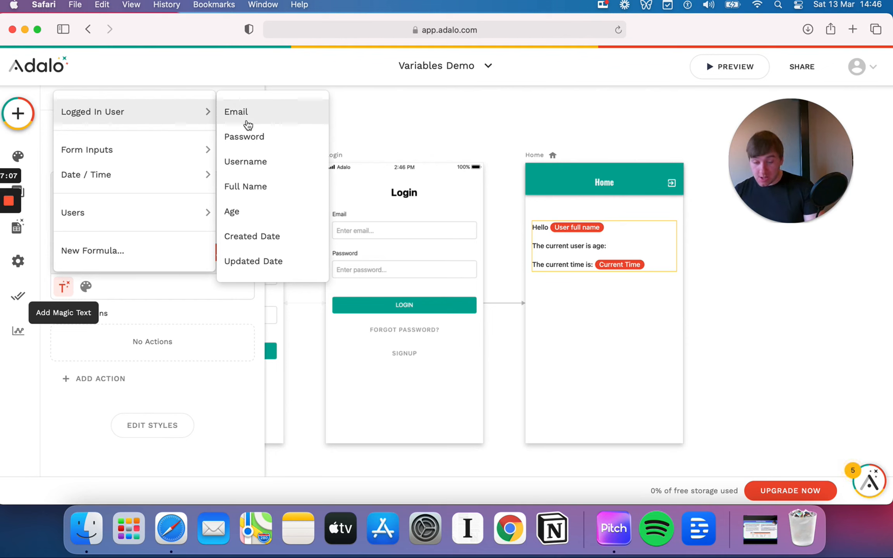
pyautogui.click(246, 212)
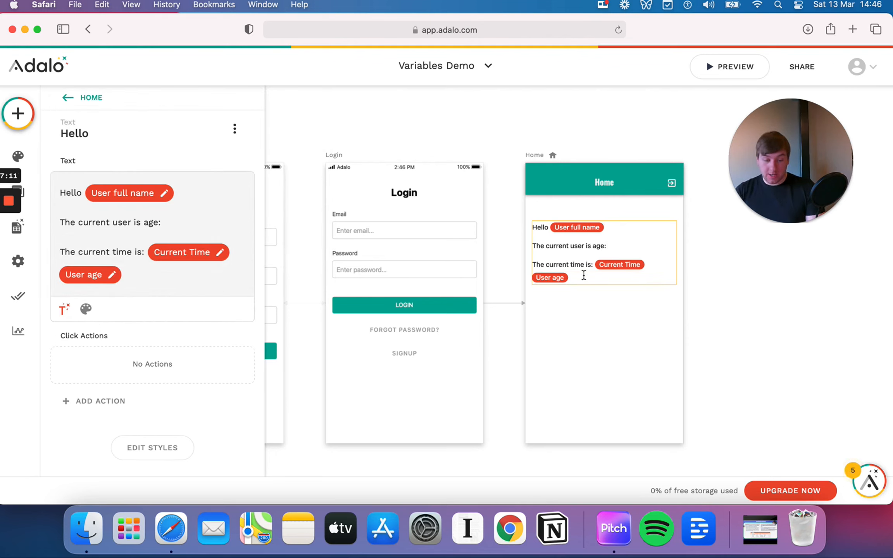
pyautogui.press('BackSpace')
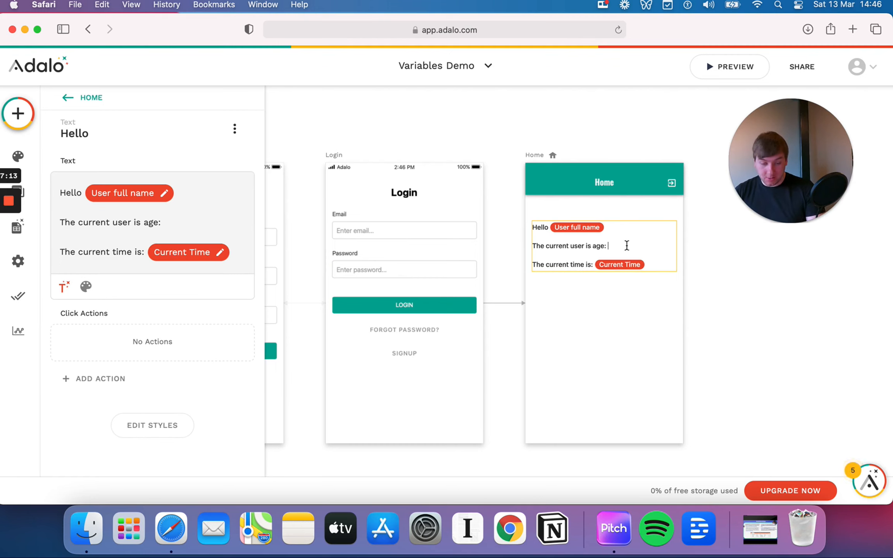
pyautogui.click(65, 287)
pyautogui.moveTo(142, 148)
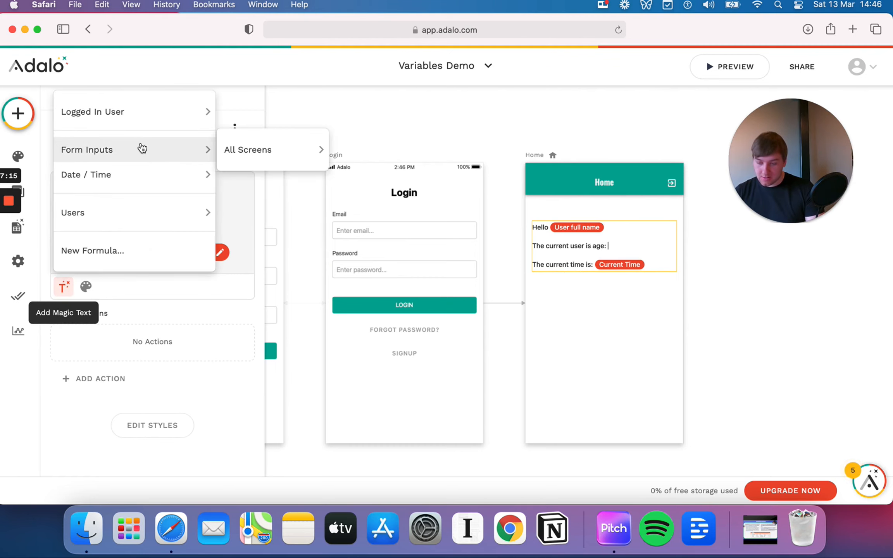
pyautogui.moveTo(175, 112)
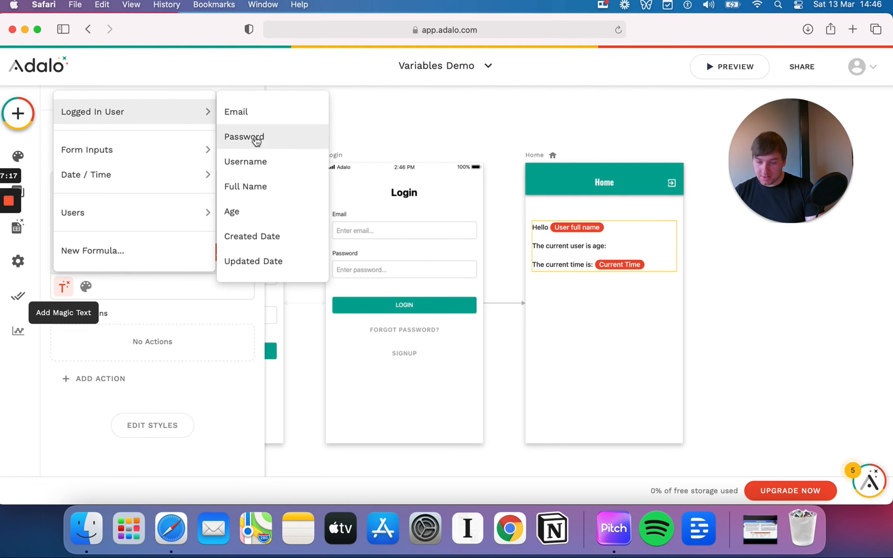
pyautogui.click(272, 211)
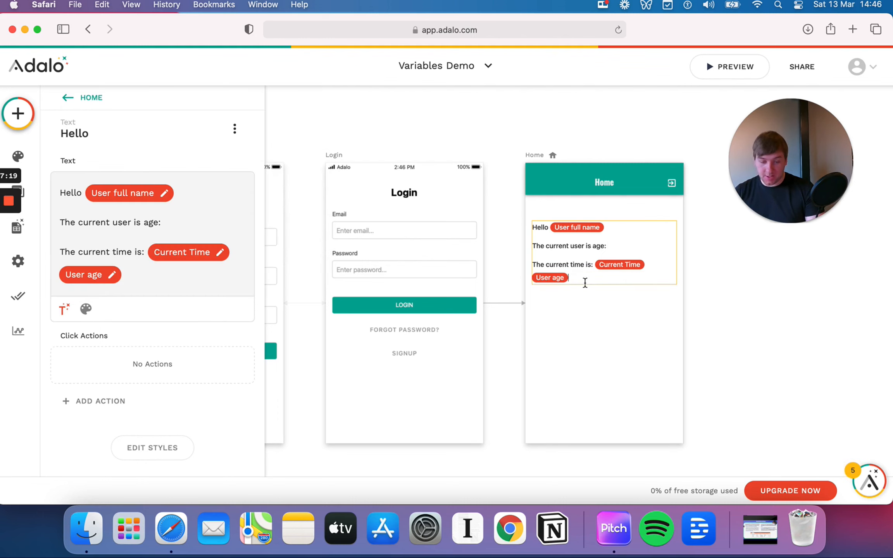
pyautogui.press('BackSpace')
pyautogui.press('BackSpace')
pyautogui.press('BackSpace')
pyautogui.press('BackSpace')
pyautogui.press('BackSpace')
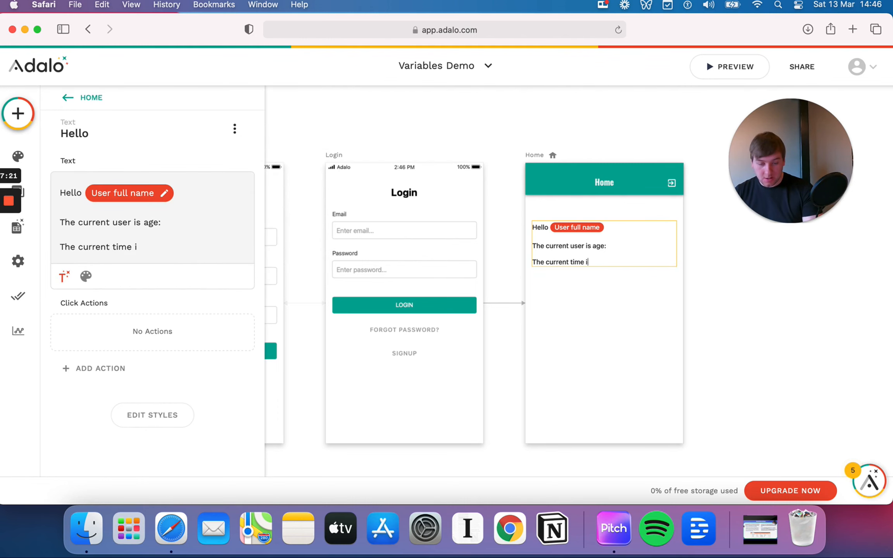
pyautogui.press('BackSpace')
pyautogui.press('BackSpace')
pyautogui.press('BackSpace')
pyautogui.press('BackSpace')
pyautogui.press('BackSpace')
pyautogui.press('BackSpace')
pyautogui.press('BackSpace')
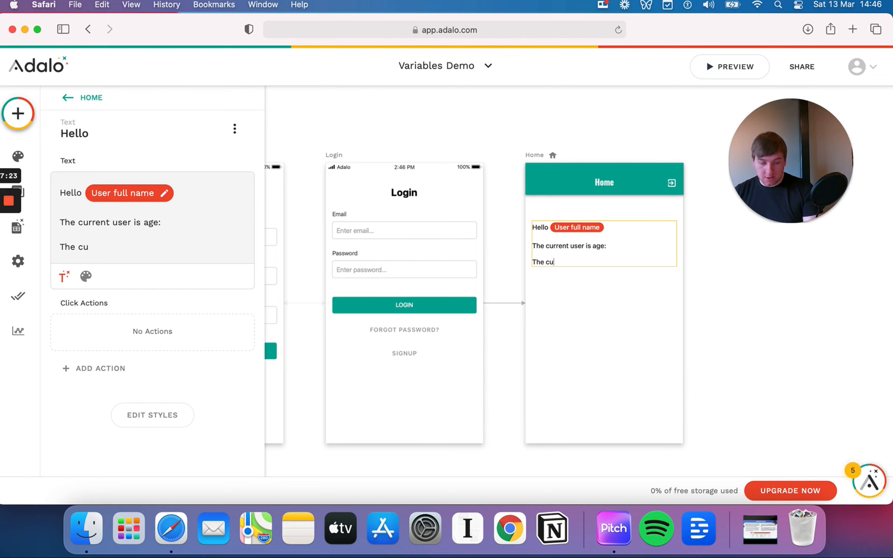
pyautogui.press('BackSpace')
pyautogui.press('BackSpace')
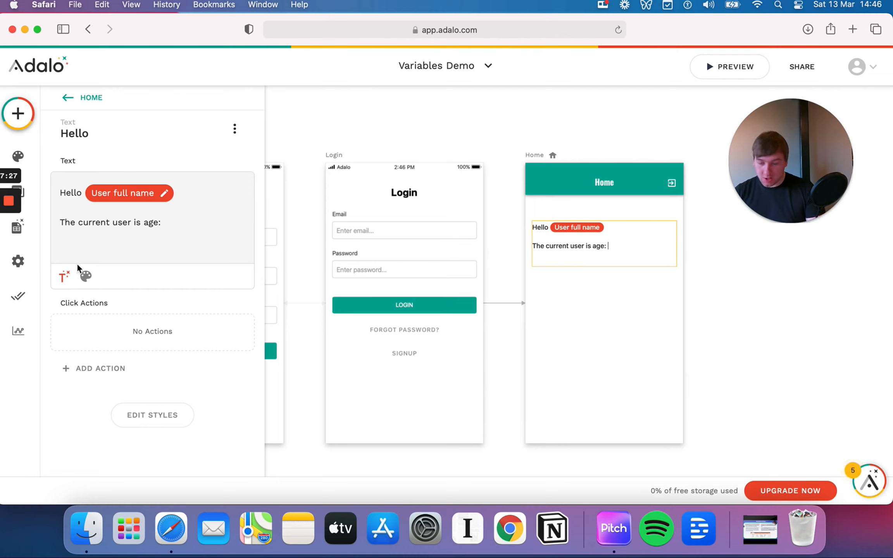
# Place User age right after the age label and retype 'The current time is' below
pyautogui.click(64, 278)
pyautogui.moveTo(152, 101)
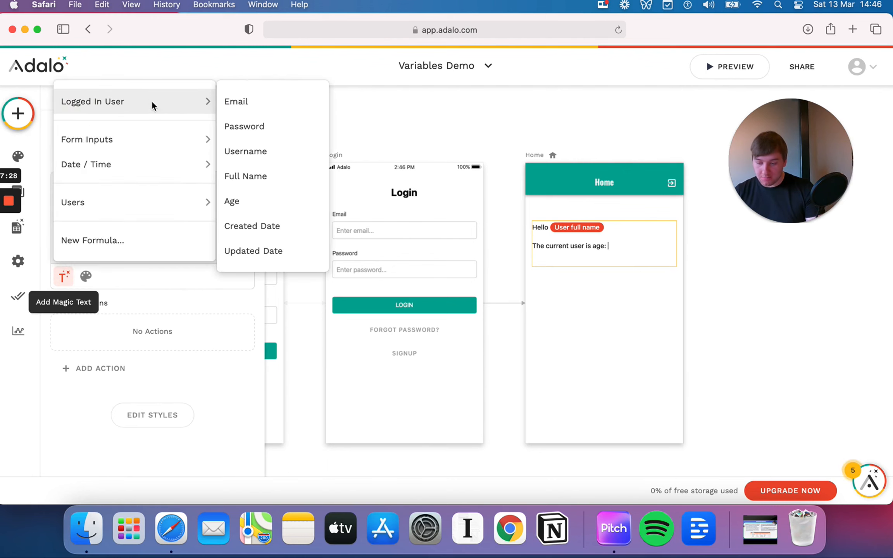
pyautogui.click(255, 200)
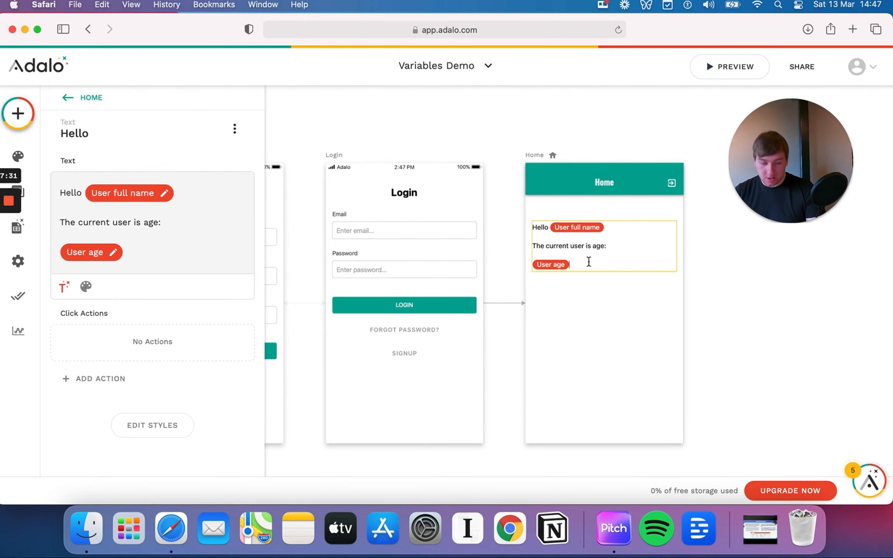
pyautogui.press('Return')
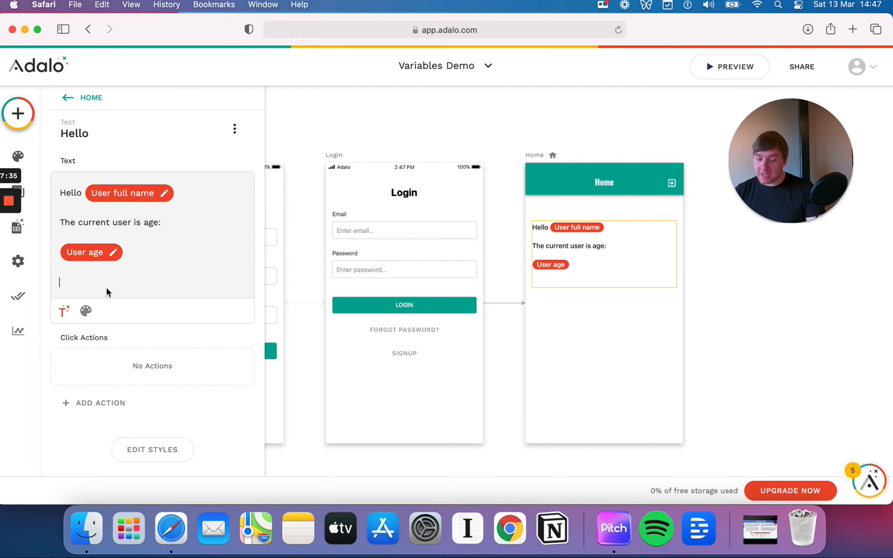
pyautogui.click(59, 245)
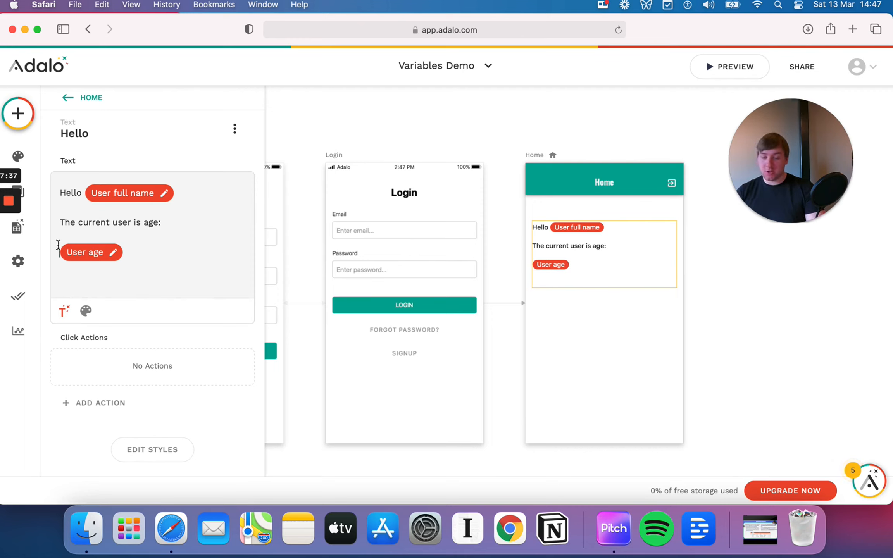
pyautogui.press('BackSpace')
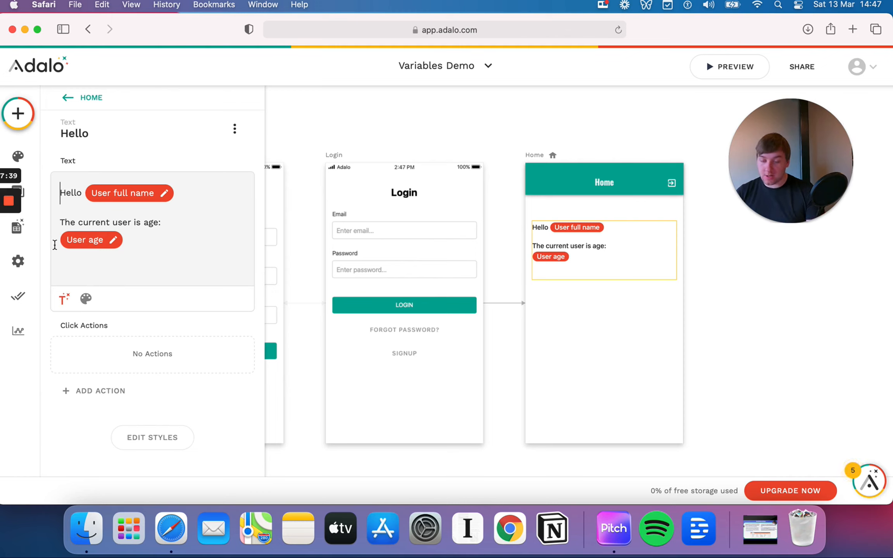
pyautogui.press('BackSpace')
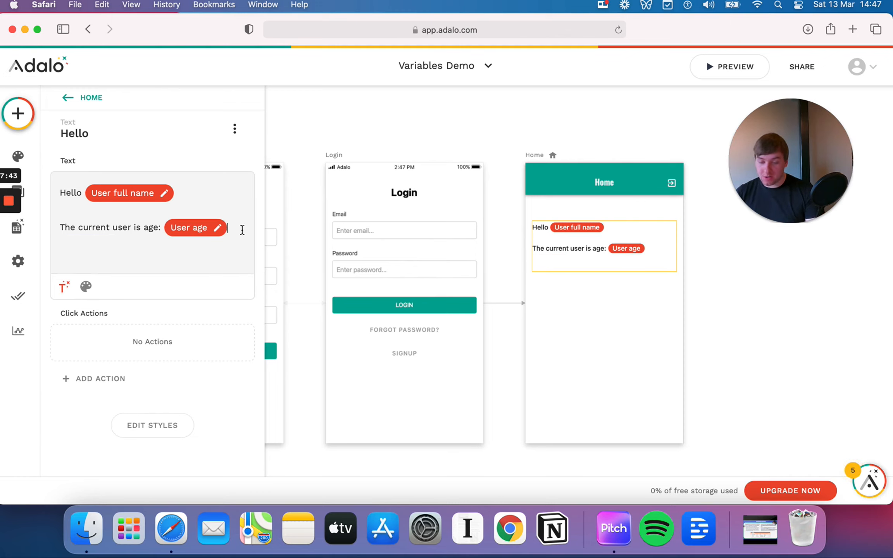
pyautogui.press('Return')
pyautogui.press('Return')
pyautogui.write('Th')
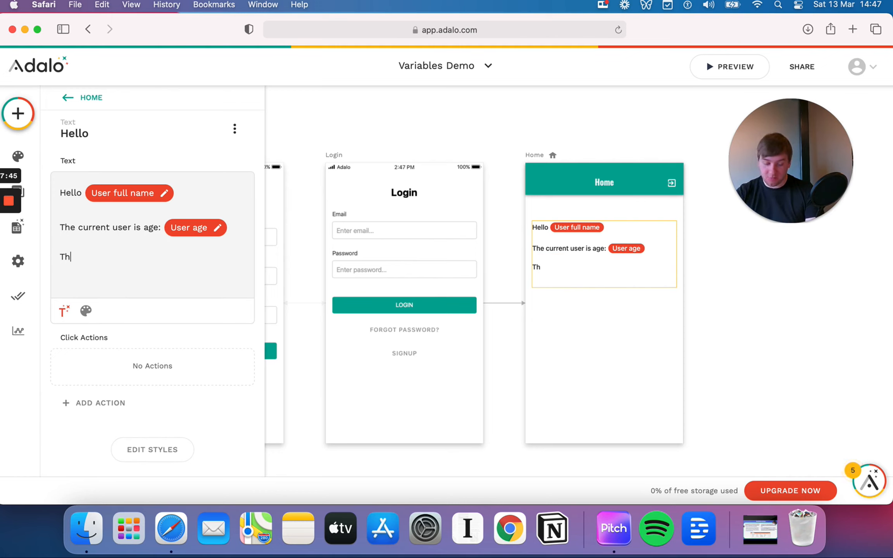
pyautogui.write('e curren')
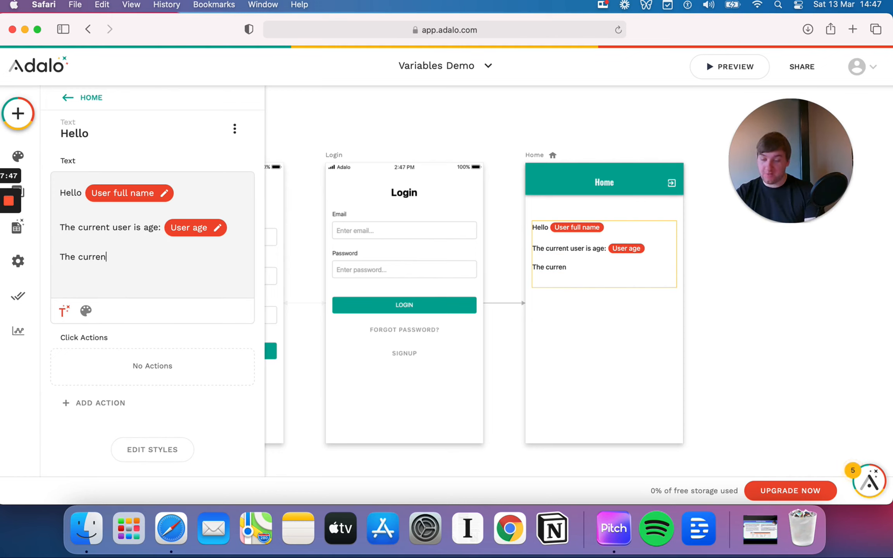
pyautogui.write('t time is')
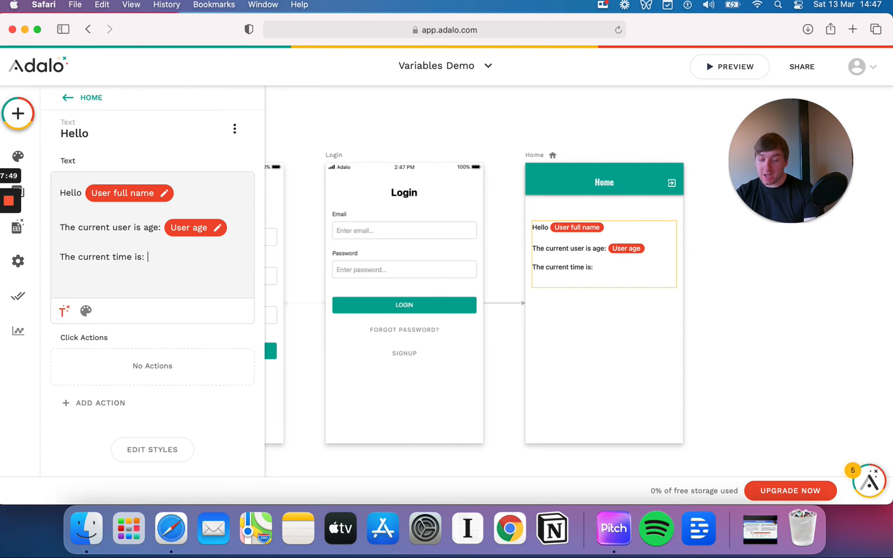
# Add Current Time after the time label, format it as Time, and launch the preview
pyautogui.click(64, 310)
pyautogui.moveTo(173, 168)
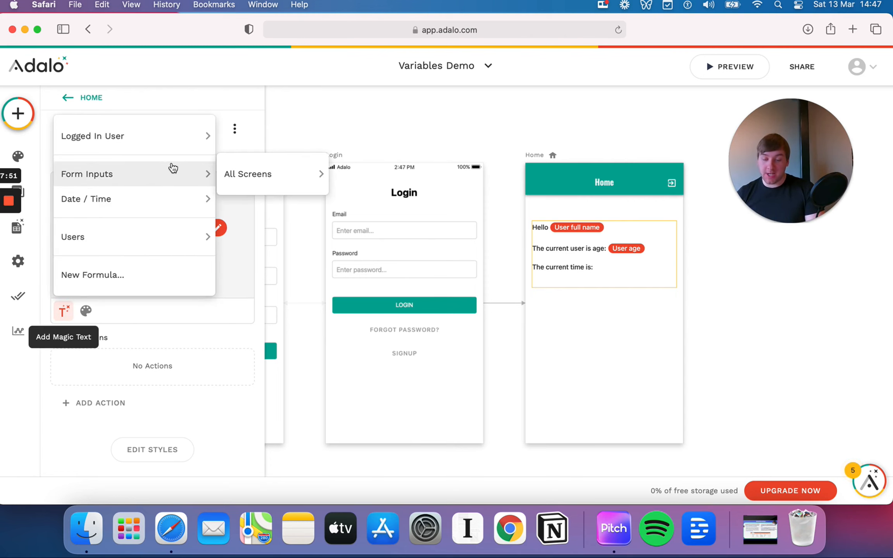
pyautogui.moveTo(159, 195)
pyautogui.click(251, 202)
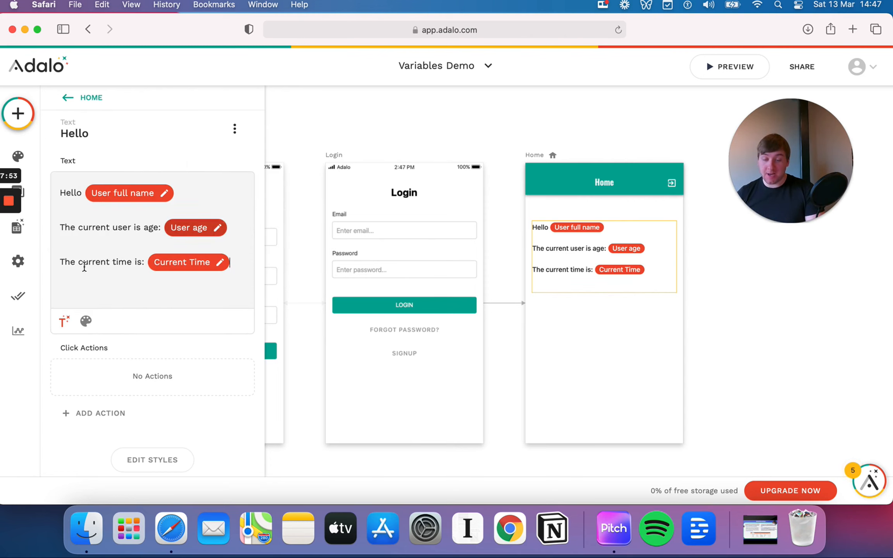
pyautogui.click(222, 265)
pyautogui.click(170, 337)
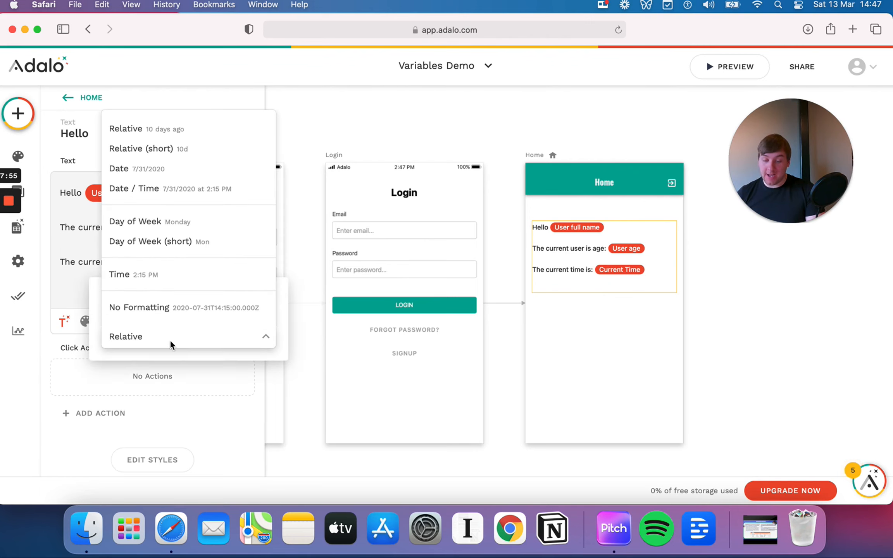
pyautogui.click(201, 275)
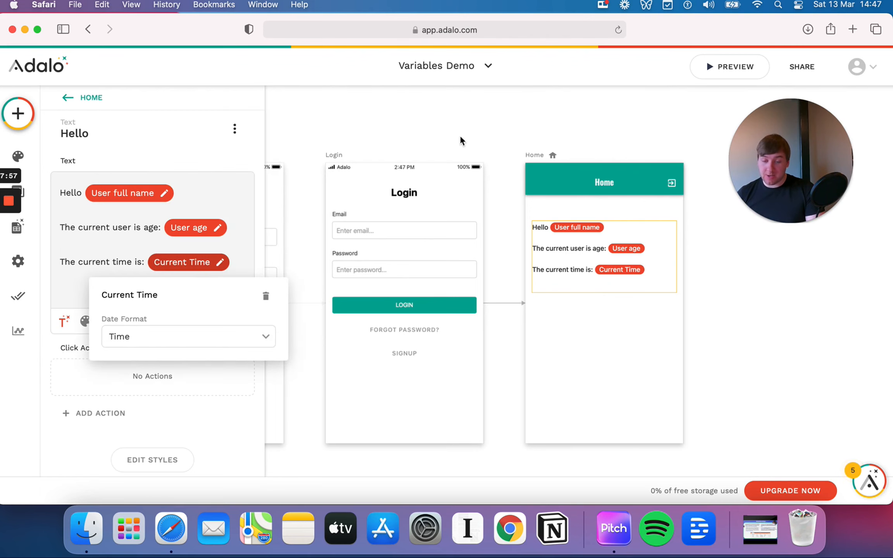
pyautogui.click(460, 135)
pyautogui.click(732, 67)
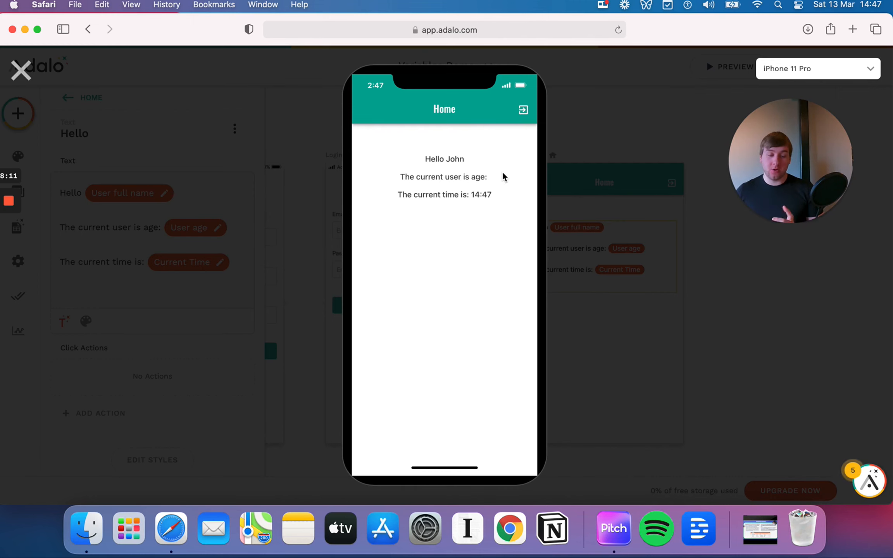
# Close the iPhone 11 Pro preview after checking the greeting, blank age and 14:47 time
pyautogui.click(27, 71)
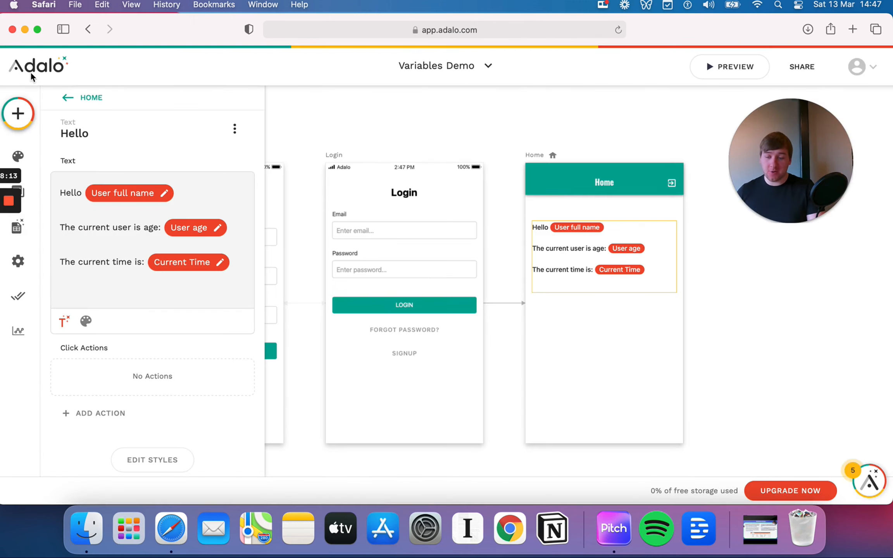
pyautogui.click(17, 227)
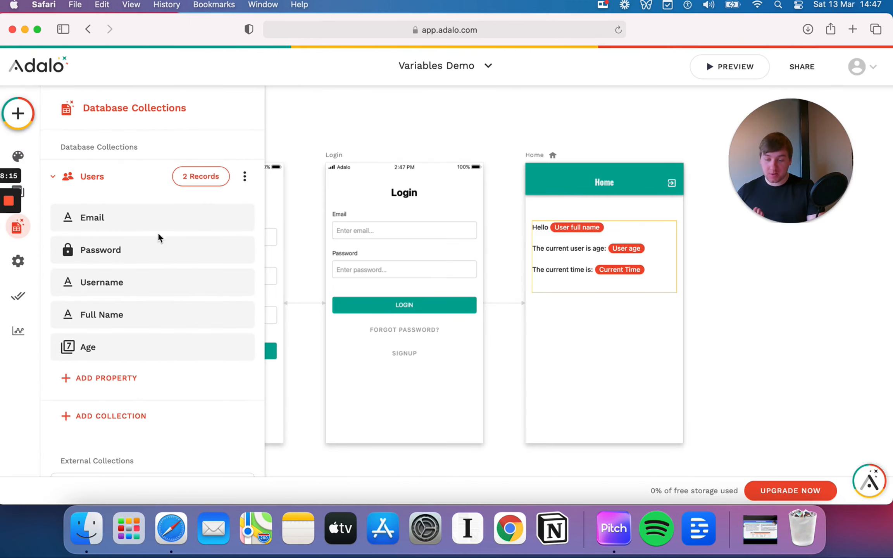
pyautogui.click(199, 179)
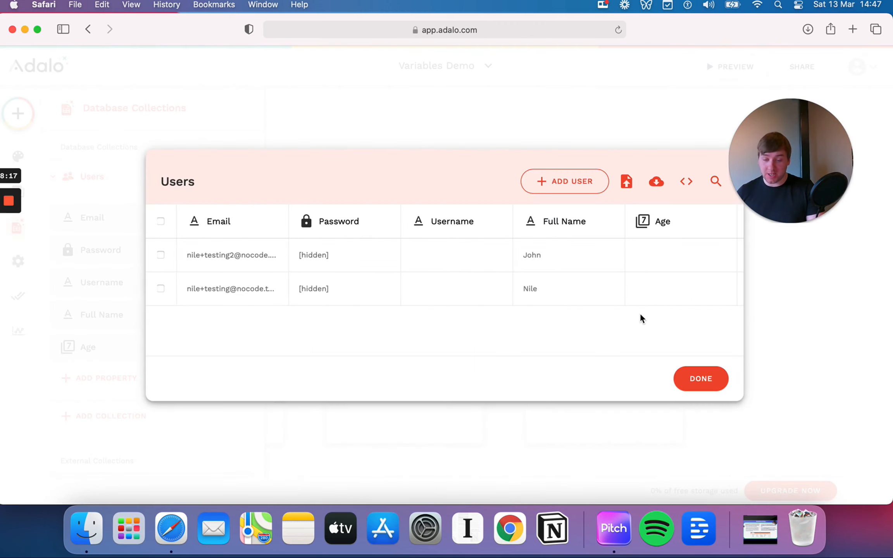
pyautogui.hscroll(5, 622, 267)
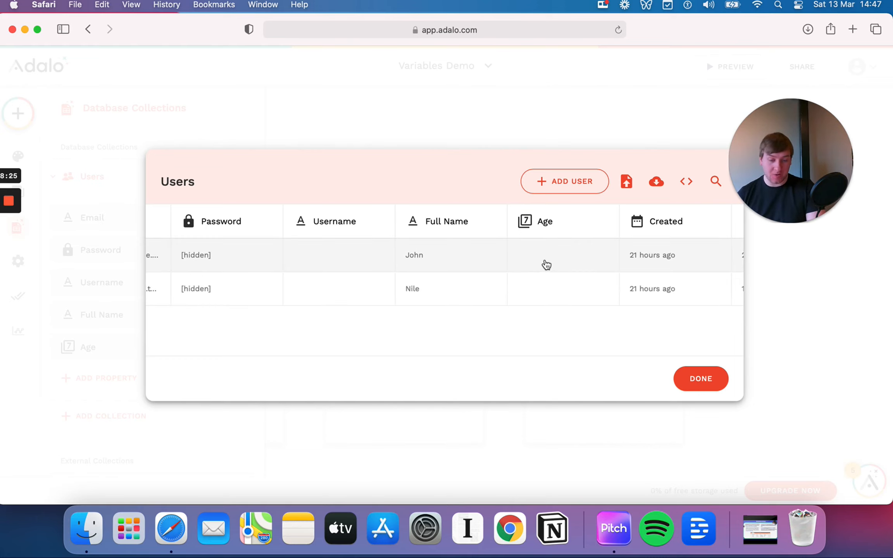
pyautogui.click(693, 376)
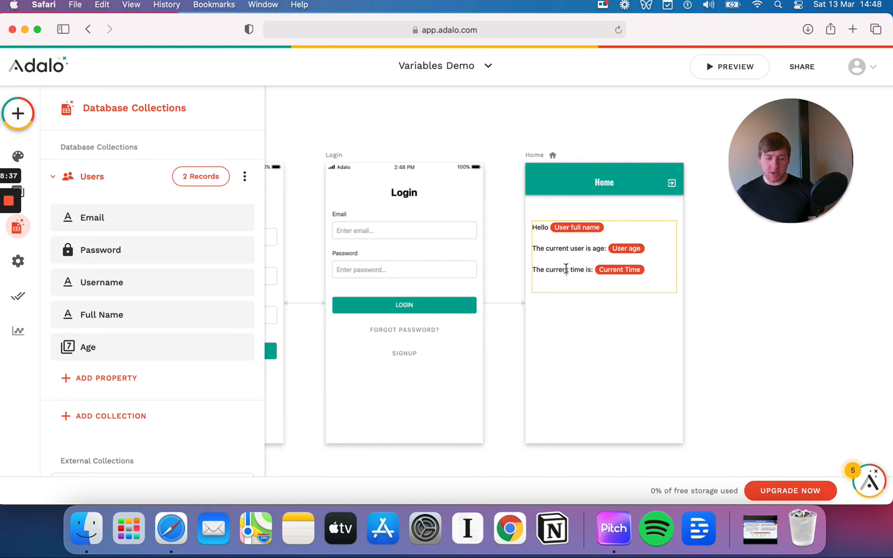
pyautogui.click(19, 117)
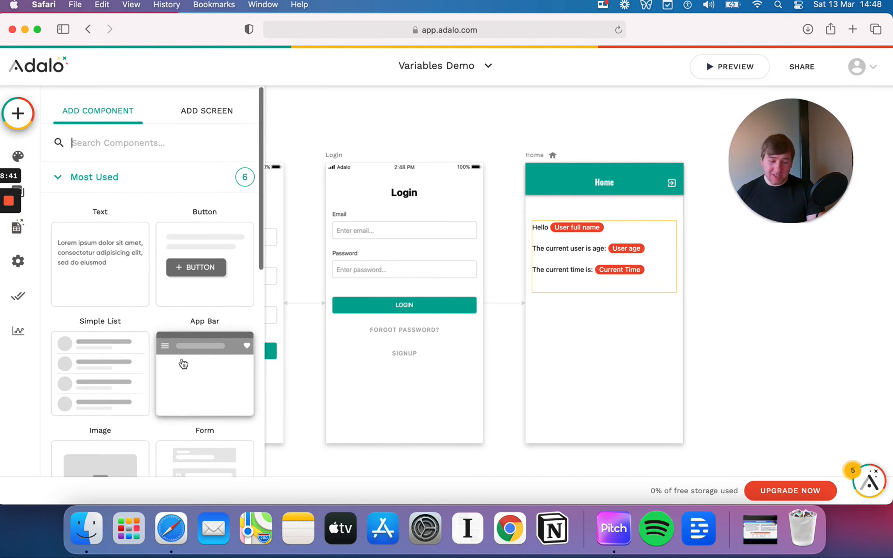
# Drop a Form component onto the Home screen below the greeting text
pyautogui.moveTo(210, 468); pyautogui.dragTo(537, 385)
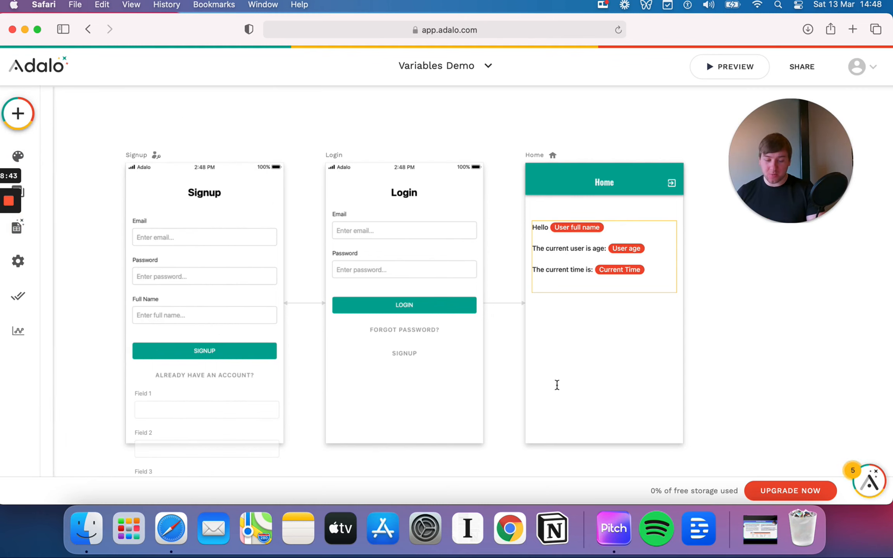
pyautogui.click(18, 113)
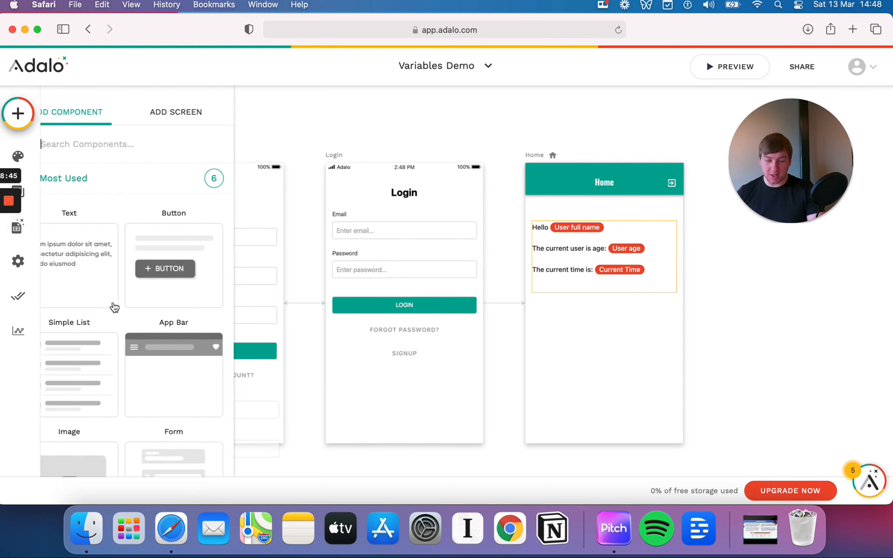
pyautogui.moveTo(213, 456); pyautogui.dragTo(253, 438)
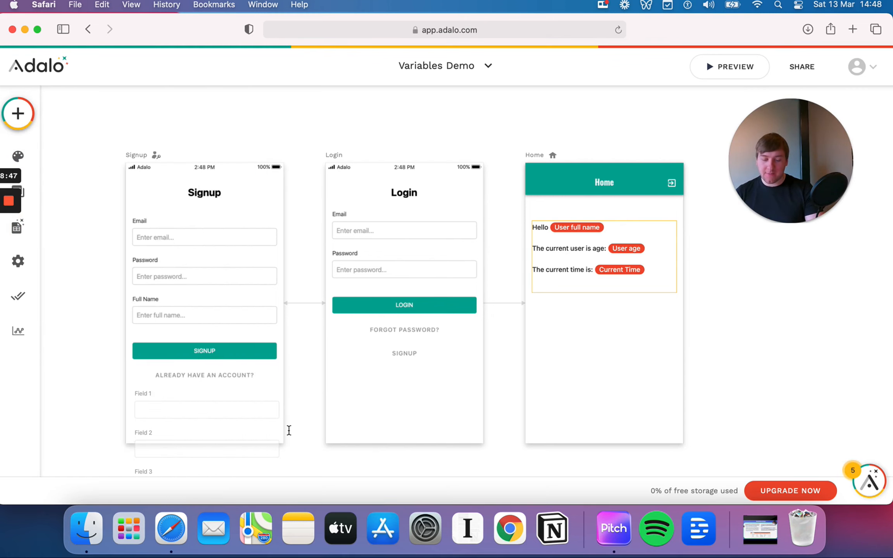
pyautogui.moveTo(564, 416); pyautogui.dragTo(609, 360)
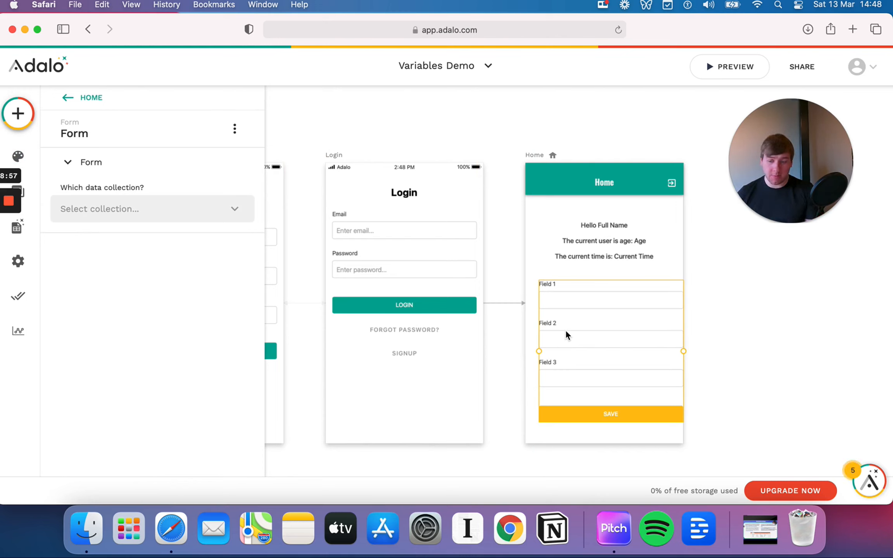
# Link the form to the Users collection with the Update Logged In User action
pyautogui.moveTo(565, 329); pyautogui.dragTo(558, 331)
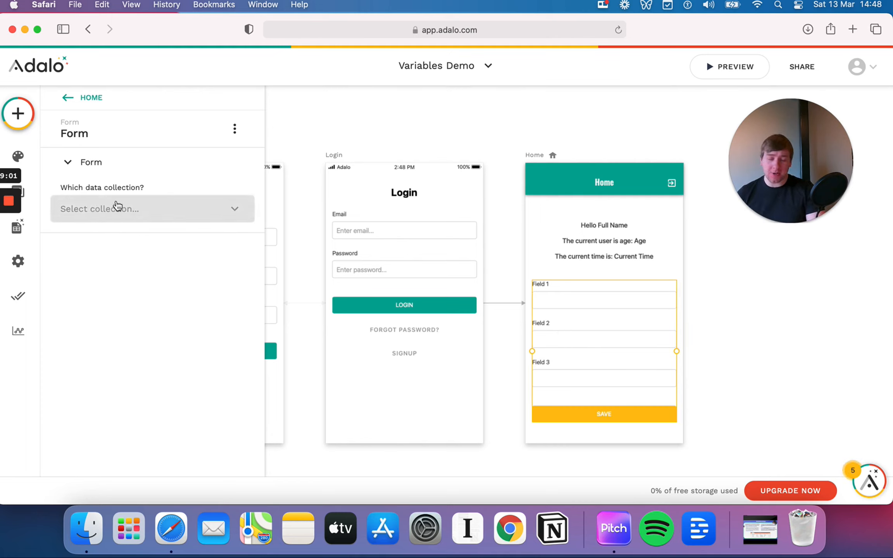
pyautogui.click(195, 219)
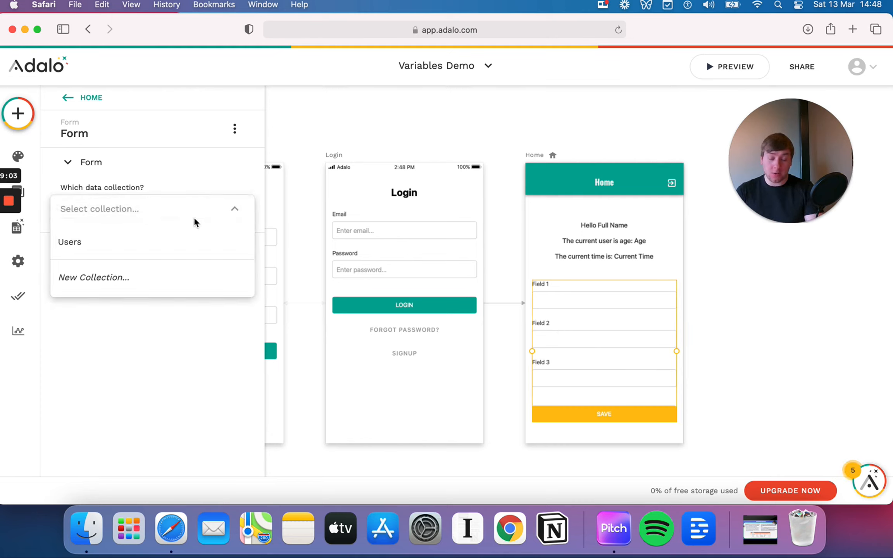
pyautogui.click(169, 240)
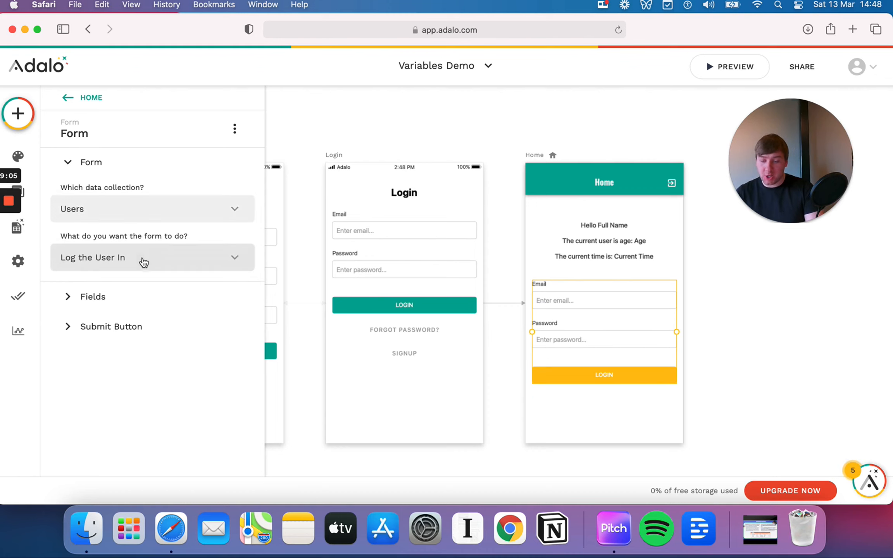
pyautogui.click(166, 264)
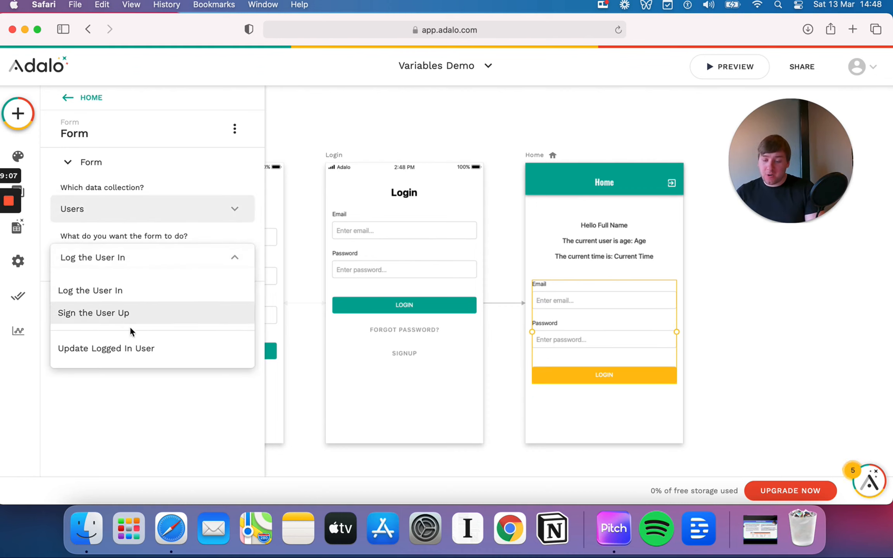
pyautogui.click(130, 348)
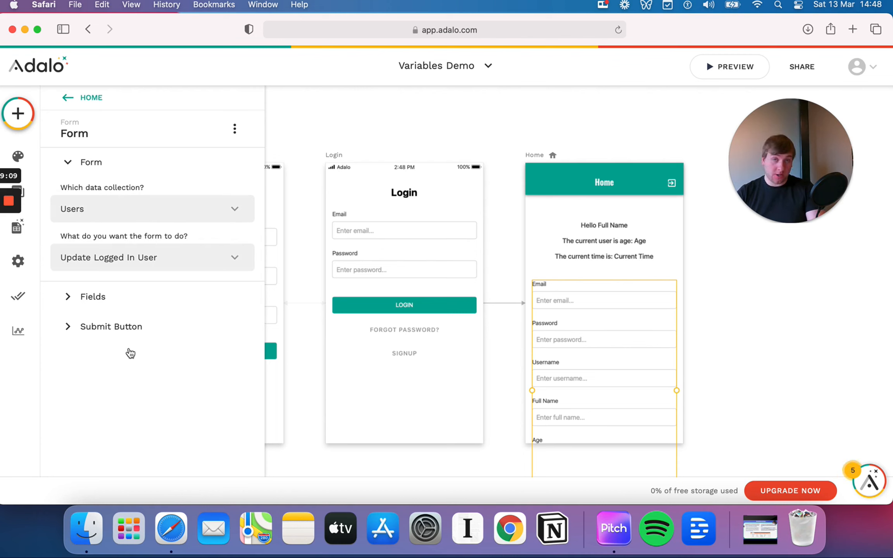
# Remove the Email, Password, Username and Full Name fields, leaving only Age
pyautogui.click(87, 297)
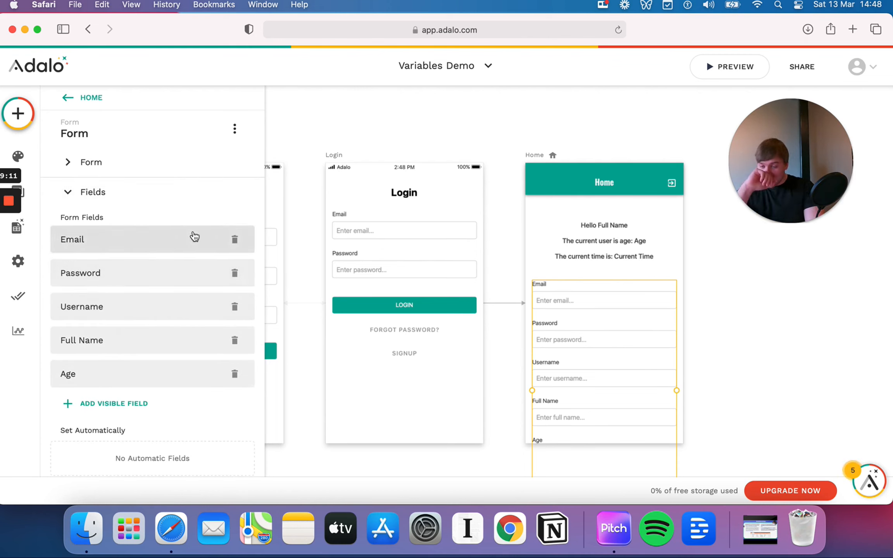
pyautogui.click(233, 244)
pyautogui.click(235, 242)
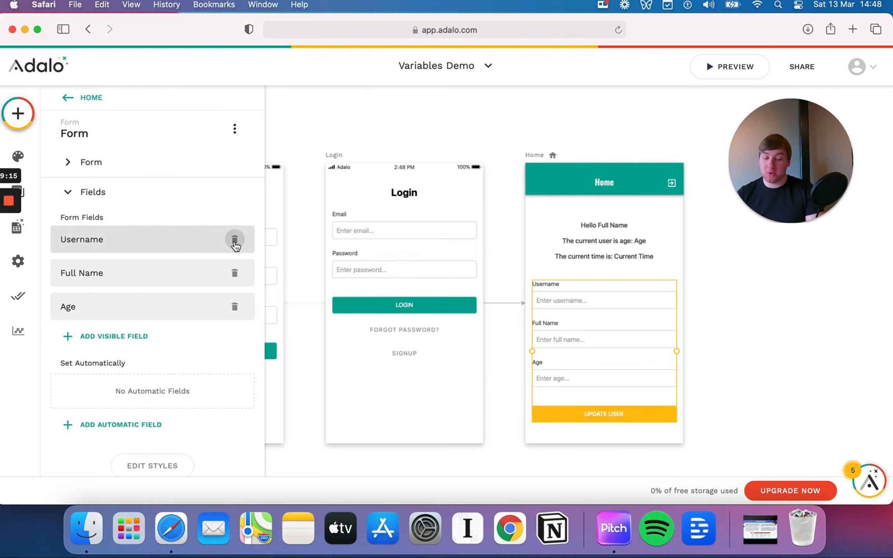
pyautogui.click(235, 241)
pyautogui.click(234, 240)
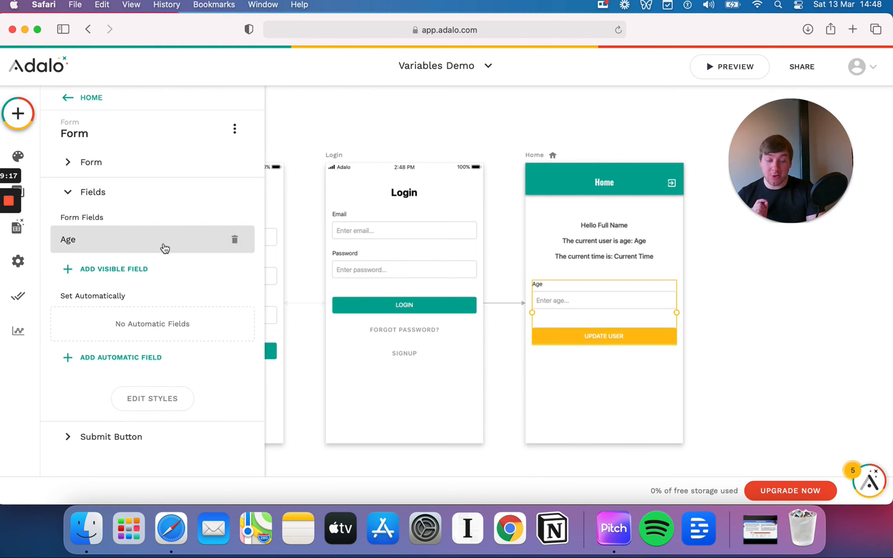
# Change the Age field's placeholder to 'Enter your age'
pyautogui.click(141, 244)
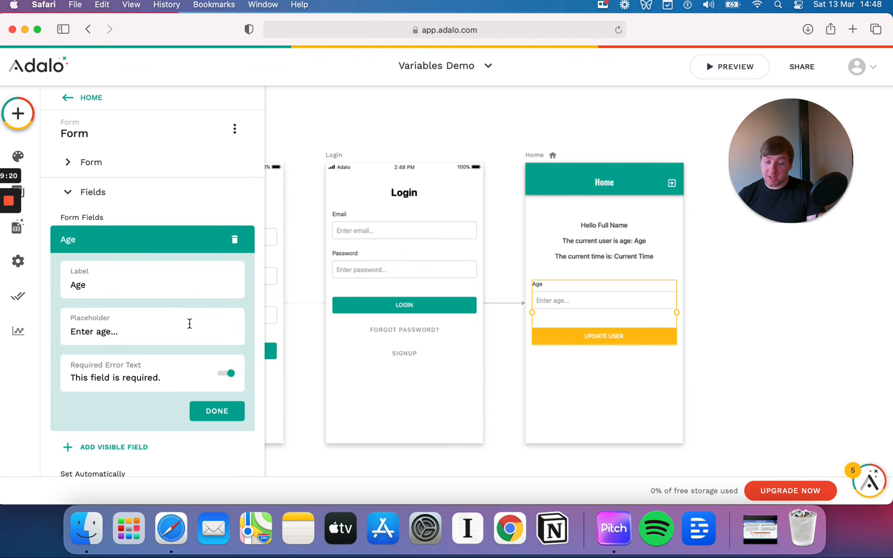
pyautogui.click(124, 328)
pyautogui.press('BackSpace')
pyautogui.press('BackSpace')
pyautogui.press('BackSpace')
pyautogui.press('BackSpace')
pyautogui.press('BackSpace')
pyautogui.press('BackSpace')
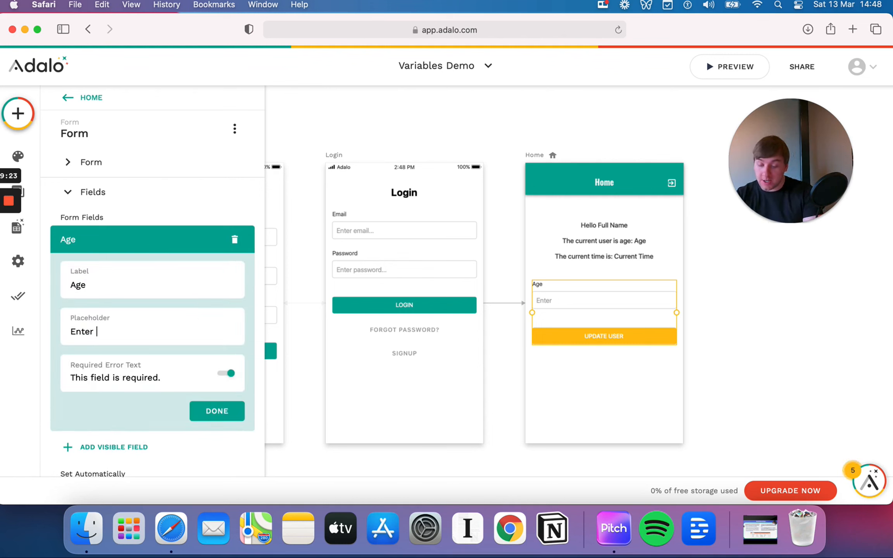
pyautogui.write('your age')
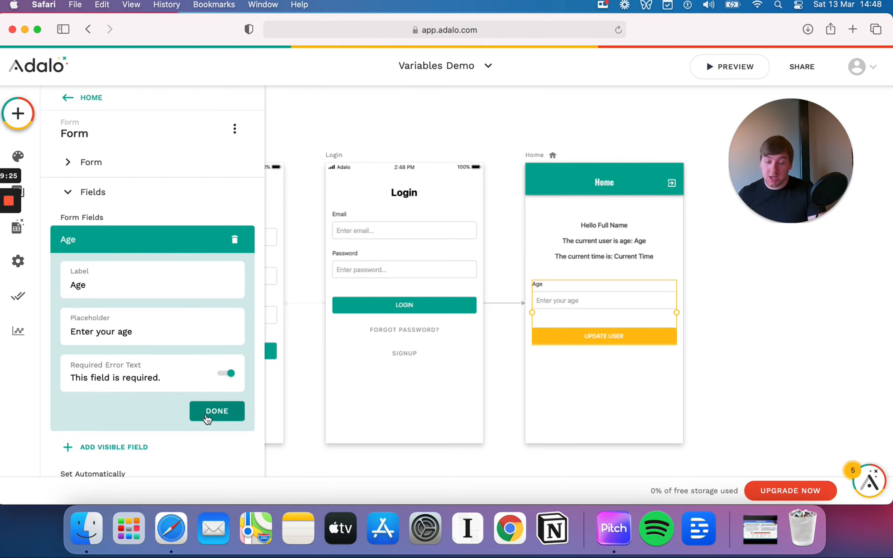
pyautogui.click(217, 411)
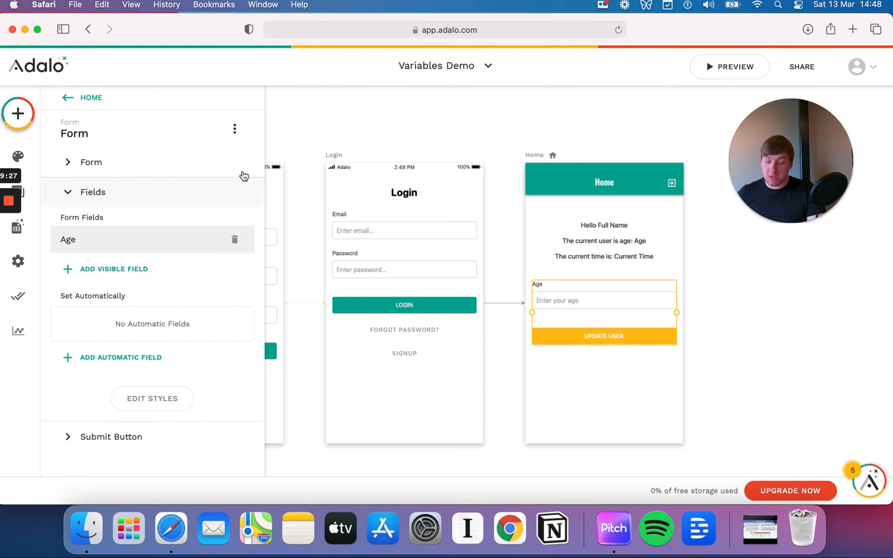
pyautogui.click(93, 98)
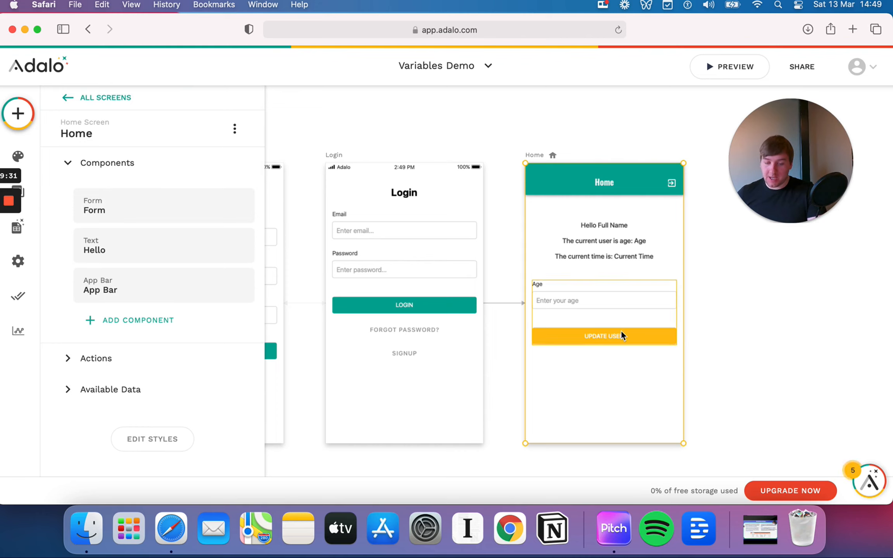
# Preview the app, submit age 25 with Update User, then close the preview
pyautogui.click(560, 131)
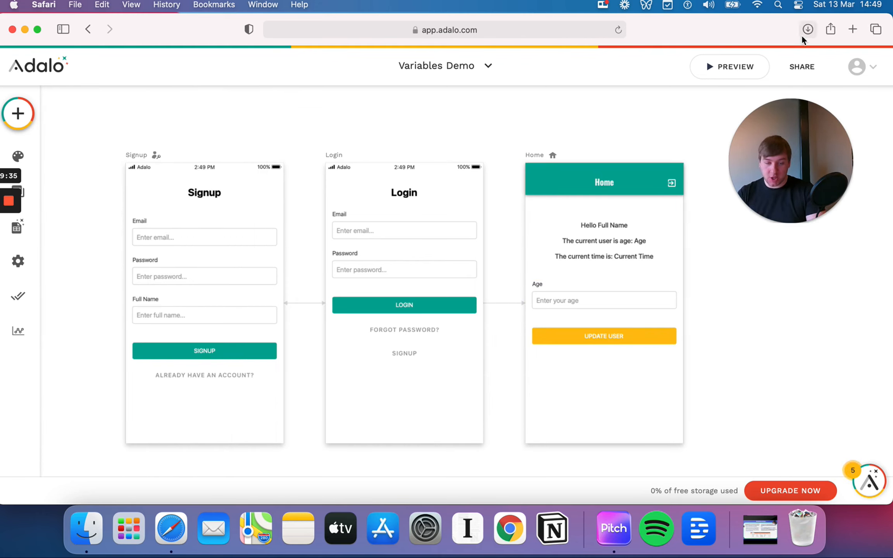
pyautogui.click(740, 72)
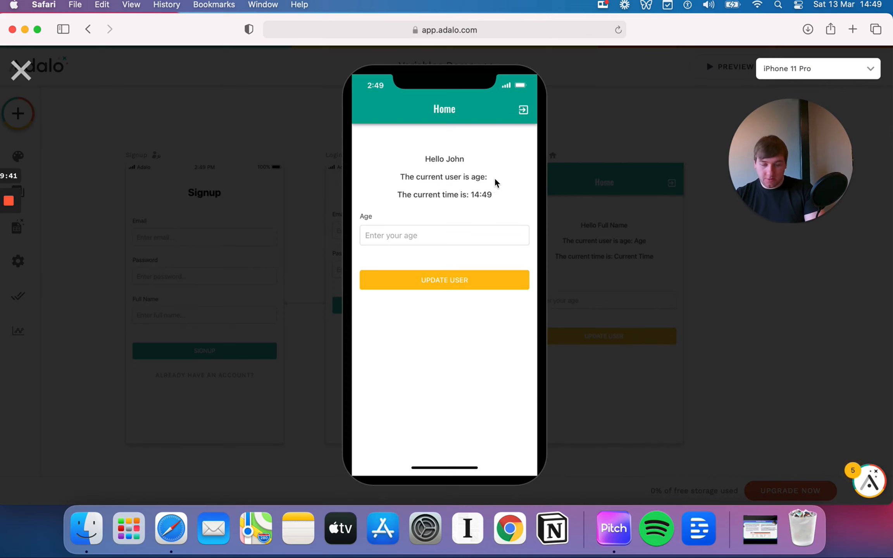
pyautogui.click(387, 238)
pyautogui.write('25')
pyautogui.click(430, 277)
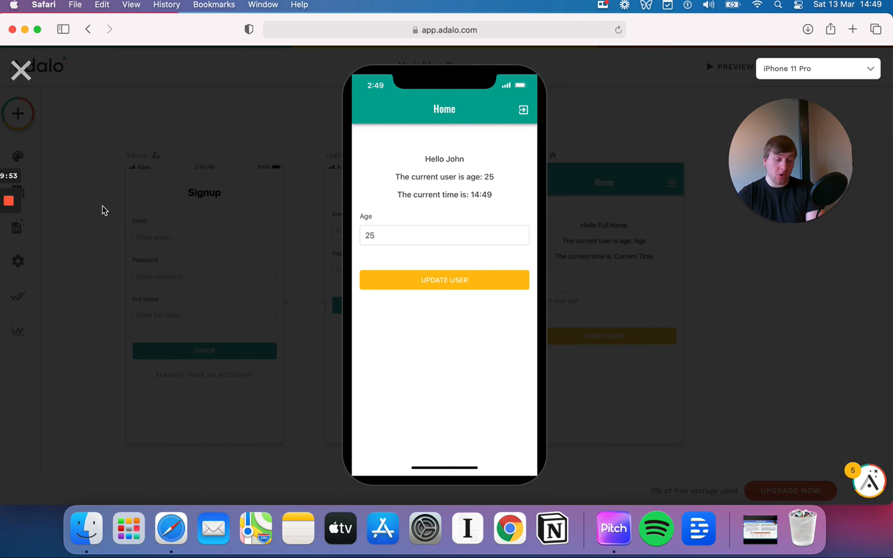
pyautogui.click(23, 81)
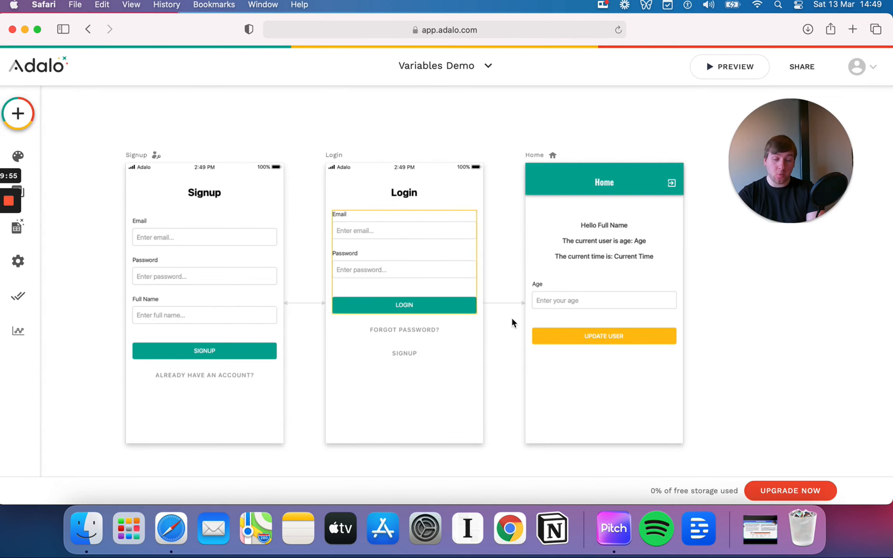
# Check the Users records show age 25, then return to the Users collection properties
pyautogui.click(577, 289)
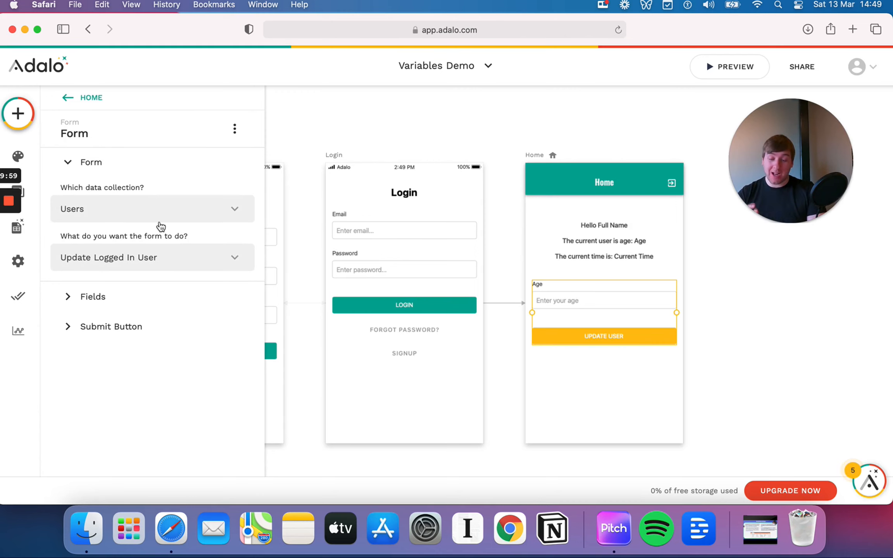
pyautogui.click(24, 235)
pyautogui.click(120, 178)
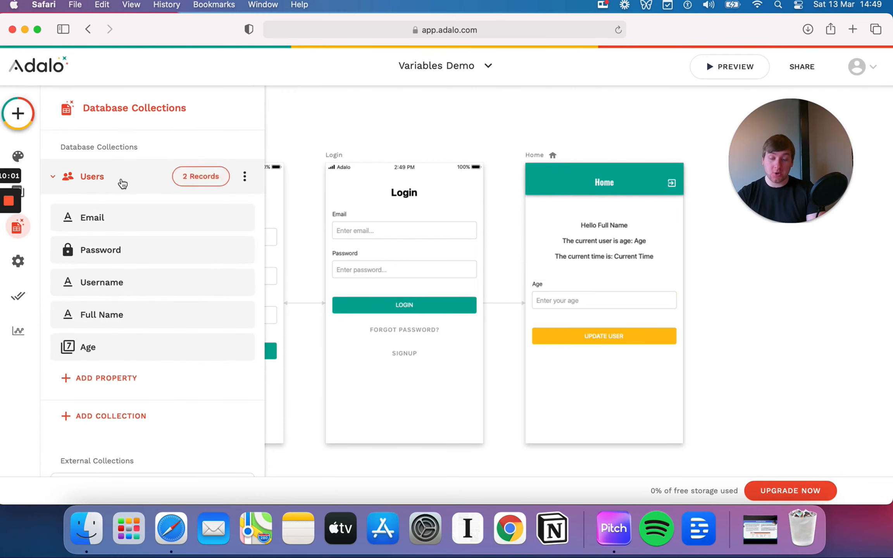
pyautogui.click(194, 176)
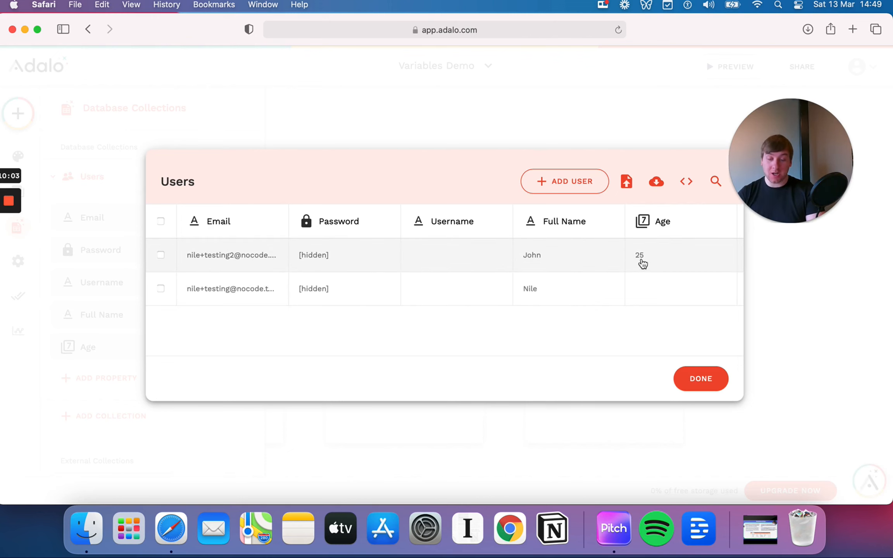
pyautogui.click(700, 374)
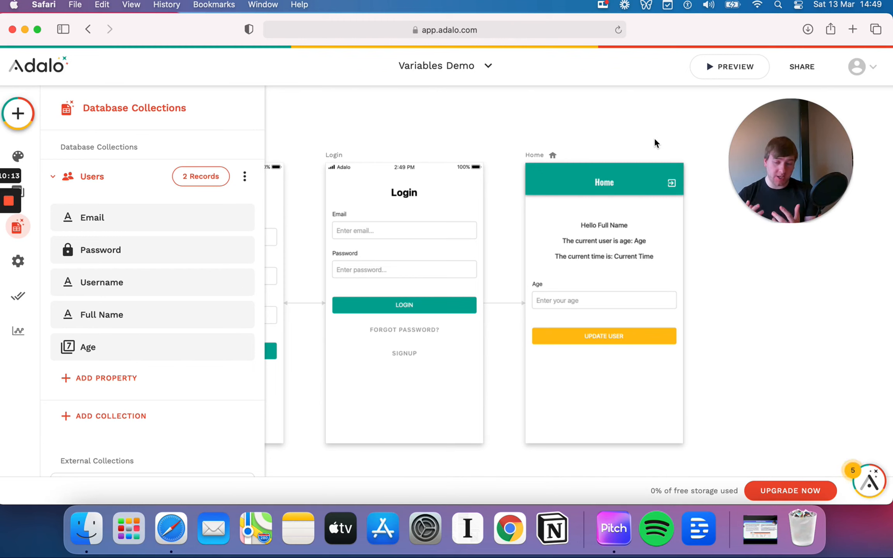
pyautogui.click(623, 321)
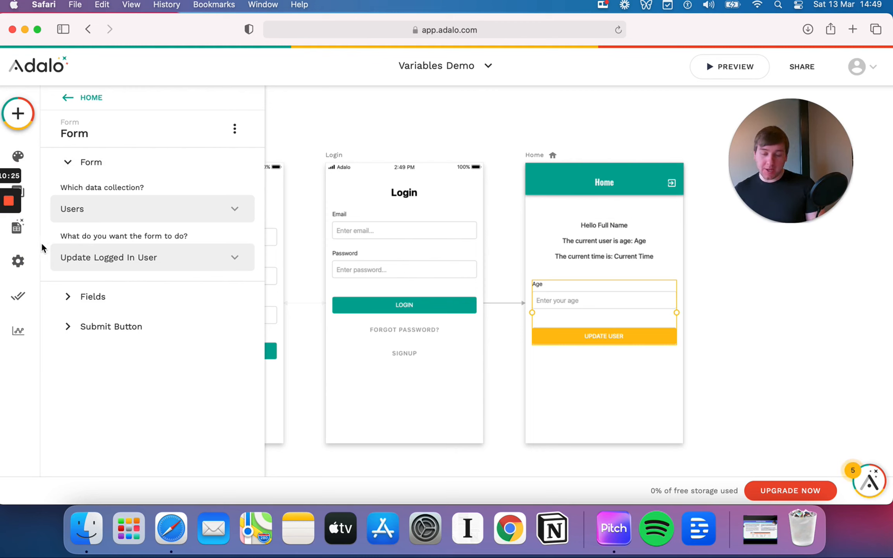
pyautogui.click(27, 236)
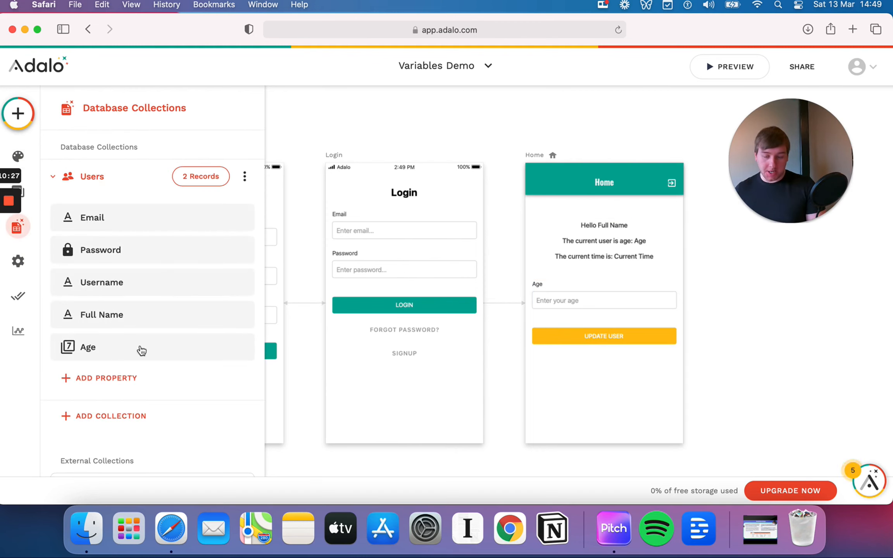
# Add a True / False property named Is_The_User_Happy? to Users and save it
pyautogui.click(116, 378)
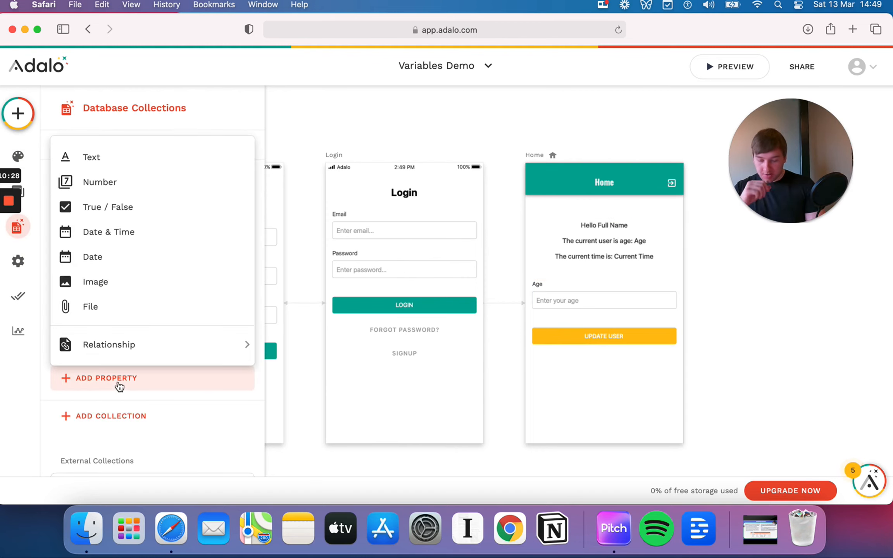
pyautogui.click(165, 216)
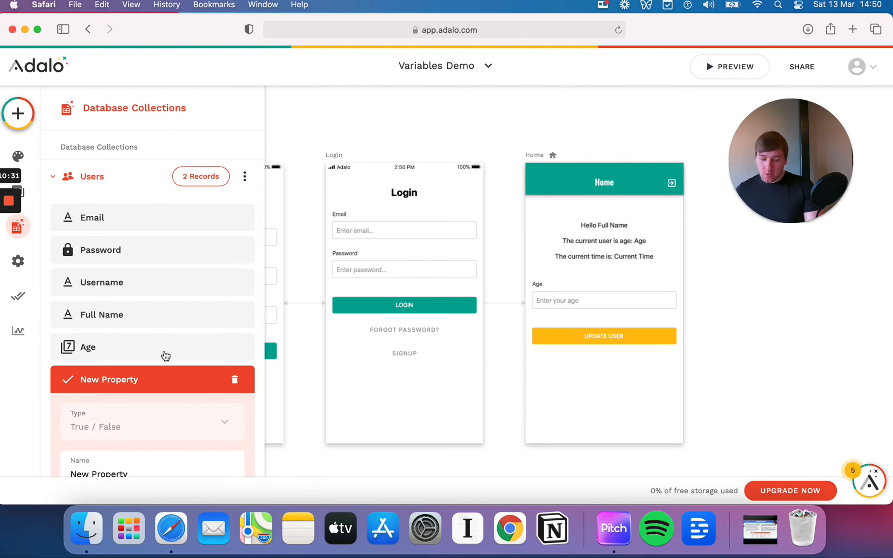
pyautogui.scroll(-1, 175, 403)
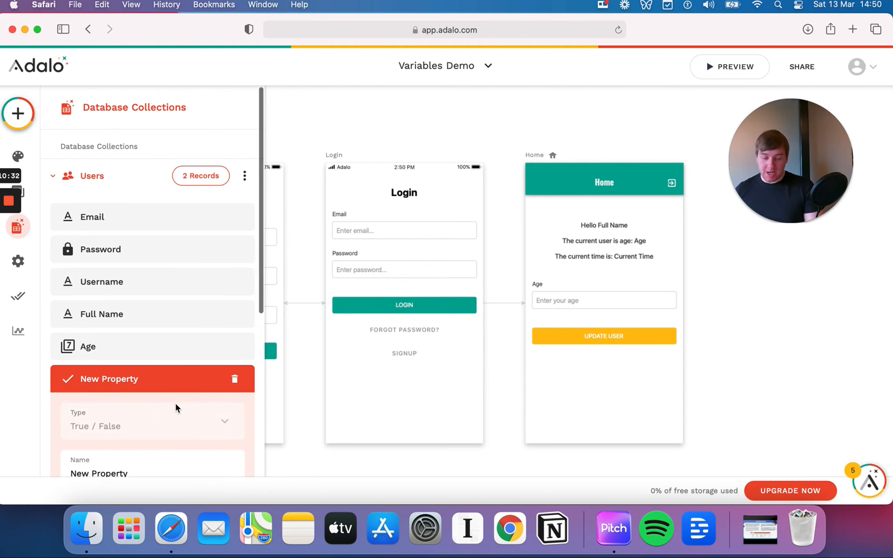
pyautogui.click(143, 465)
pyautogui.write('Is')
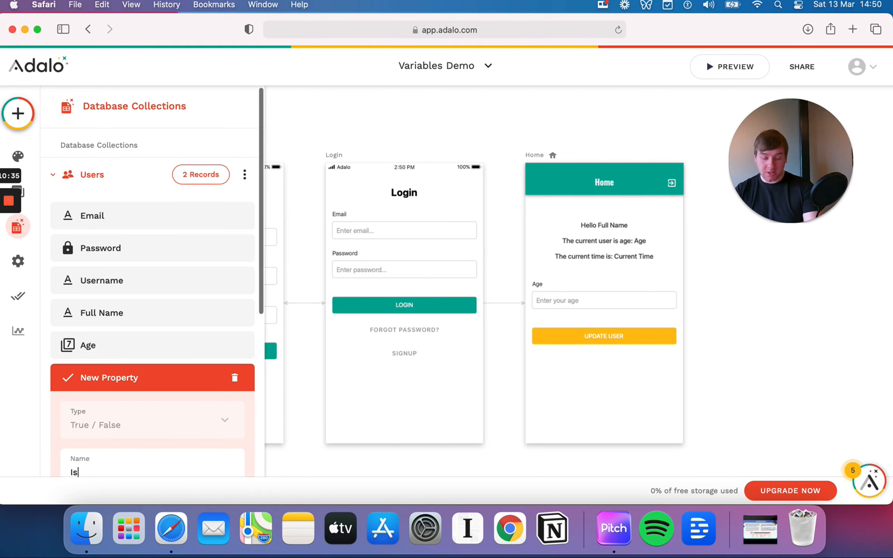
pyautogui.write('_The_User')
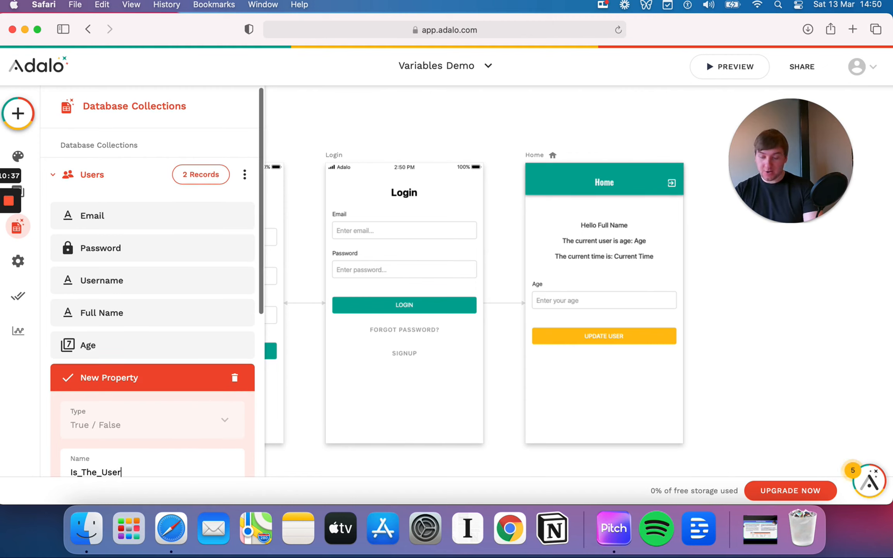
pyautogui.write('_Happy?')
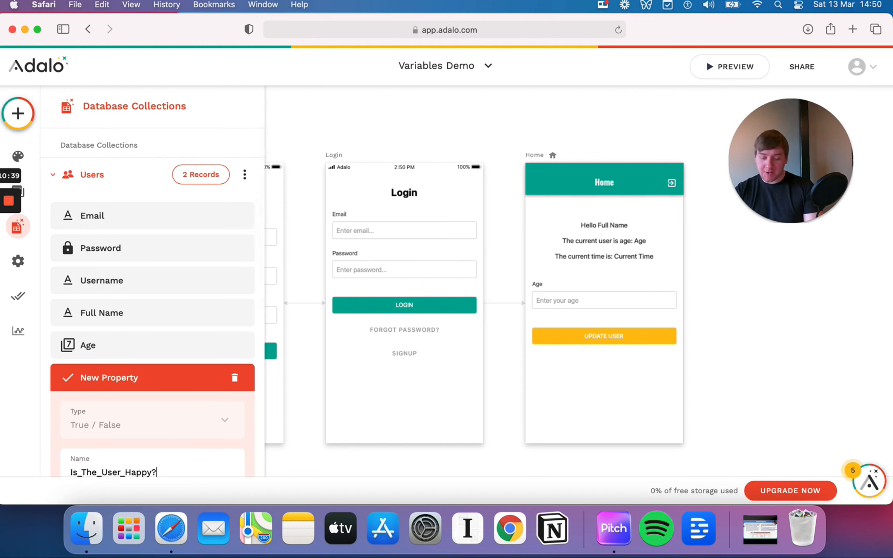
pyautogui.scroll(-3, 197, 413)
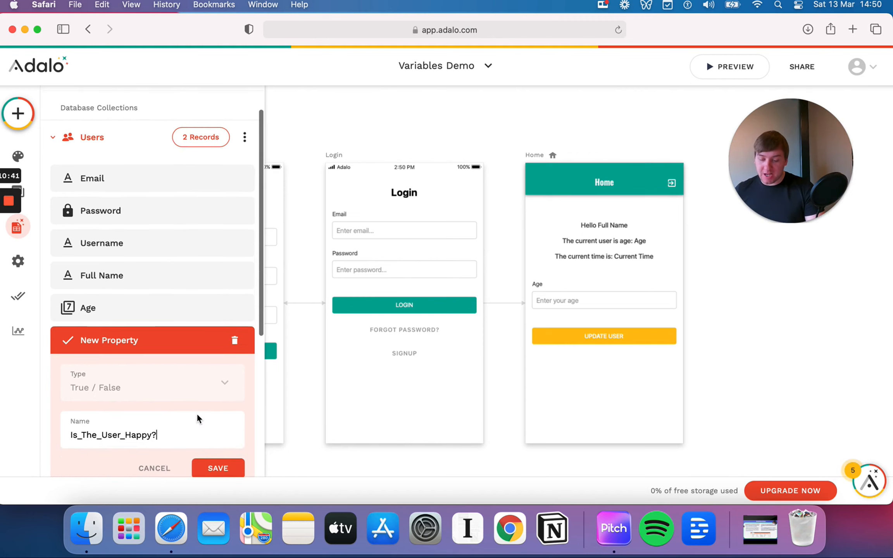
pyautogui.scroll(-1, 197, 418)
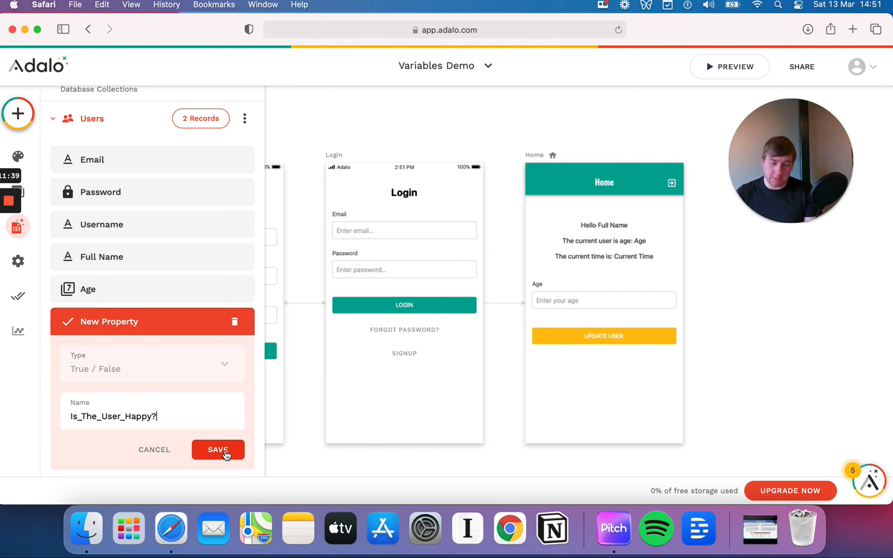
pyautogui.click(225, 452)
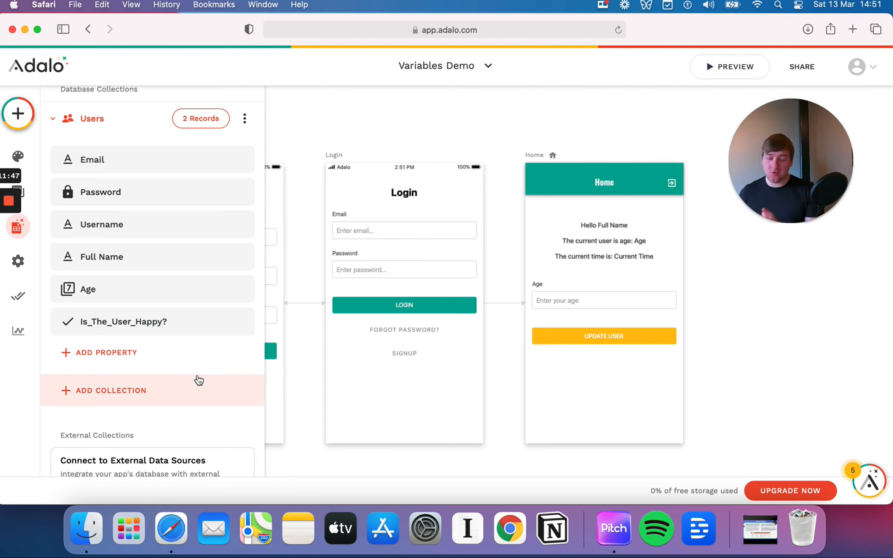
pyautogui.click(29, 235)
# Add Is_The_User_Happy? as a visible field on the Home Age form
pyautogui.click(595, 306)
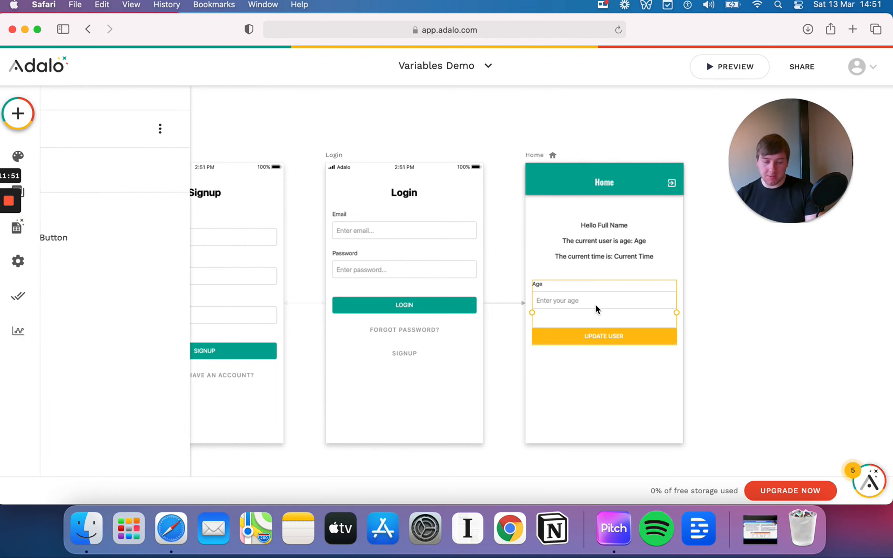
pyautogui.click(95, 296)
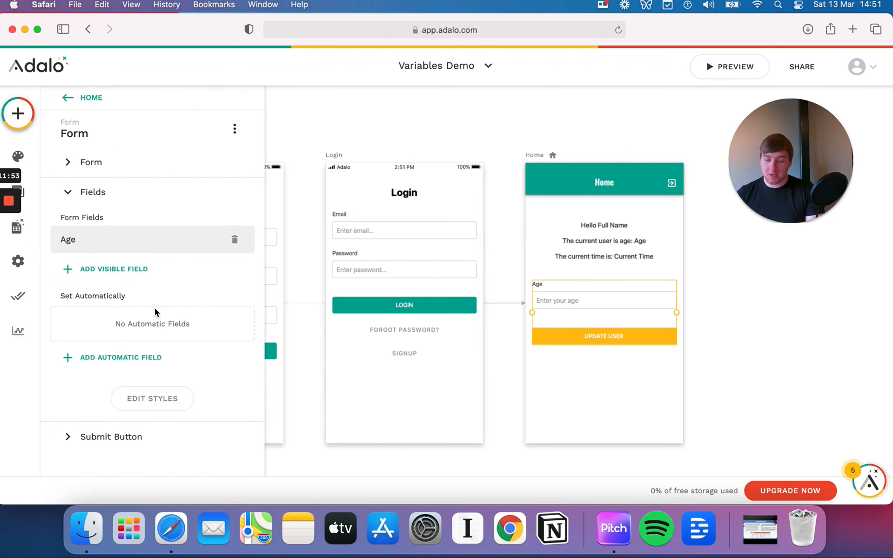
pyautogui.click(112, 273)
pyautogui.click(156, 367)
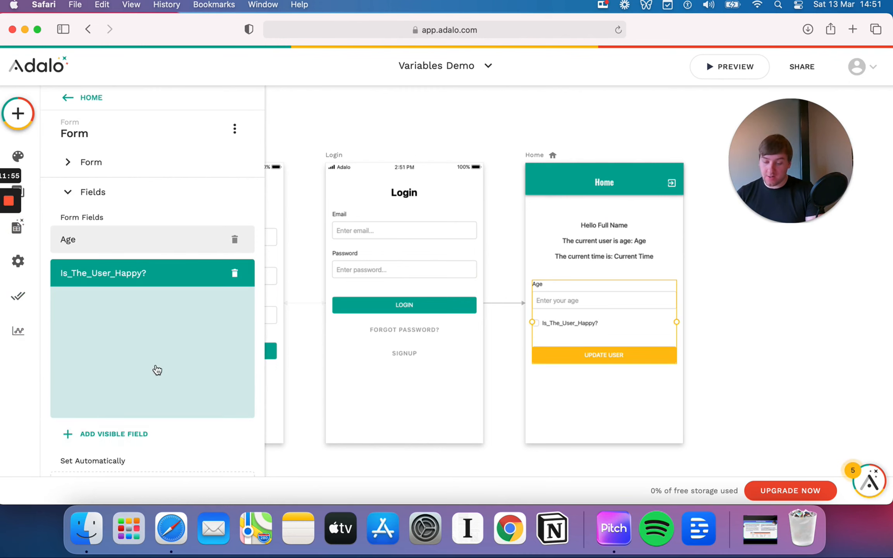
pyautogui.click(215, 397)
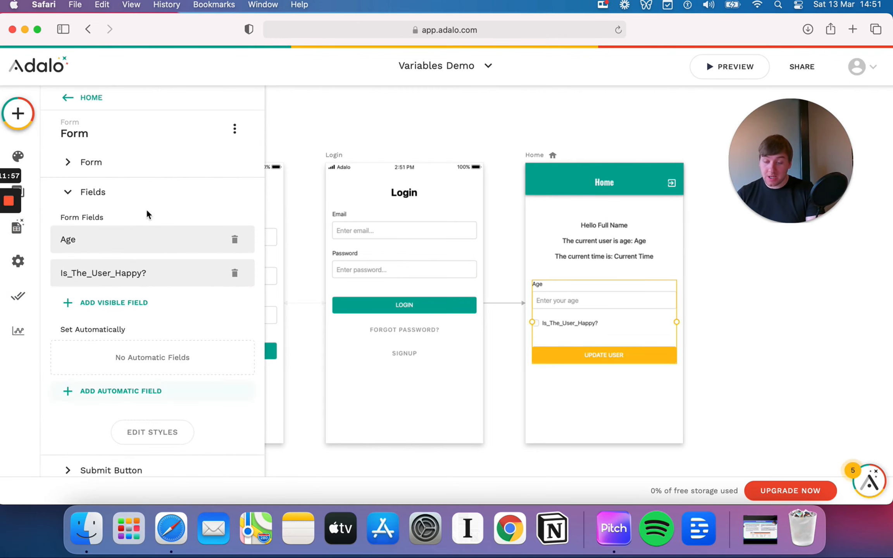
pyautogui.click(87, 175)
pyautogui.click(104, 170)
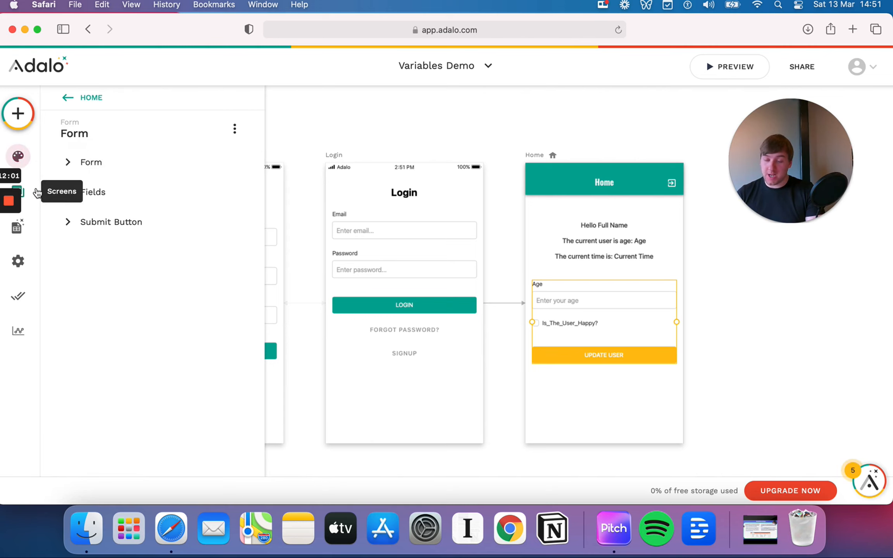
# Review the Users records, then launch the app preview
pyautogui.click(16, 226)
pyautogui.click(93, 175)
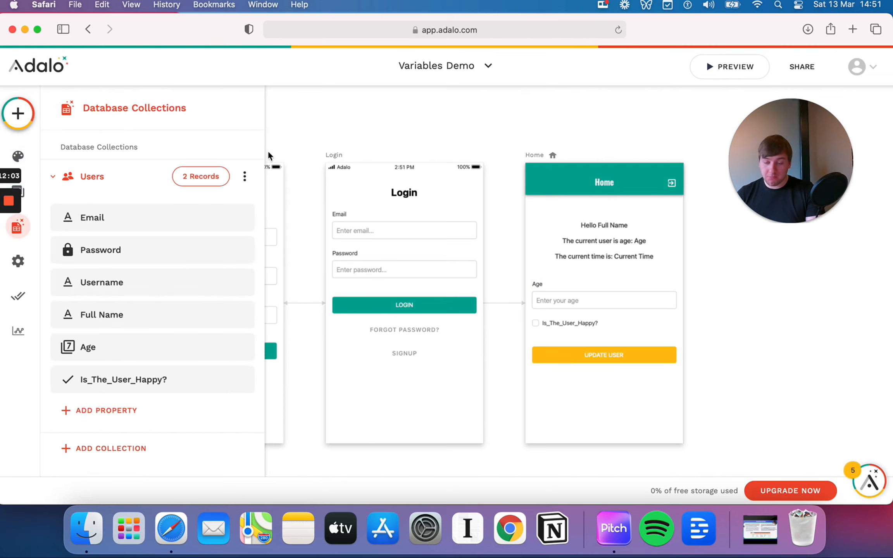
pyautogui.click(197, 176)
pyautogui.hscroll(10, 383, 287)
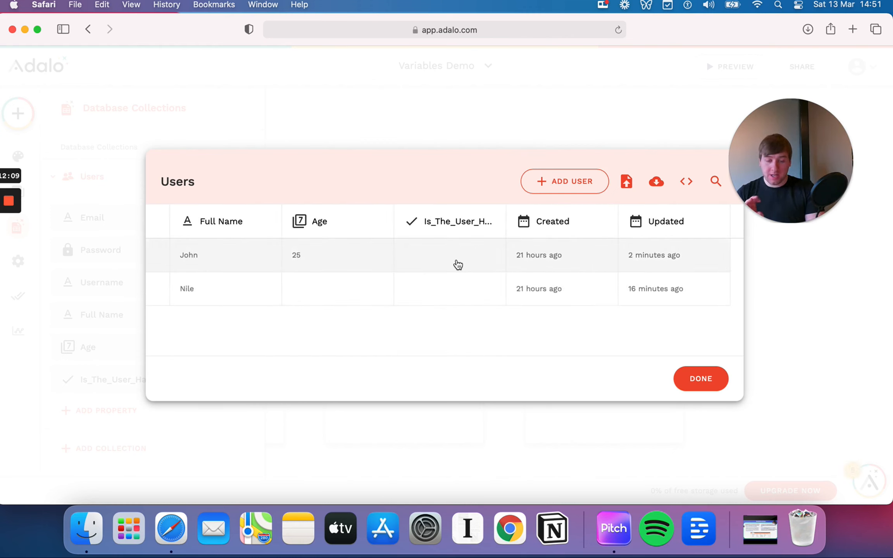
pyautogui.click(705, 375)
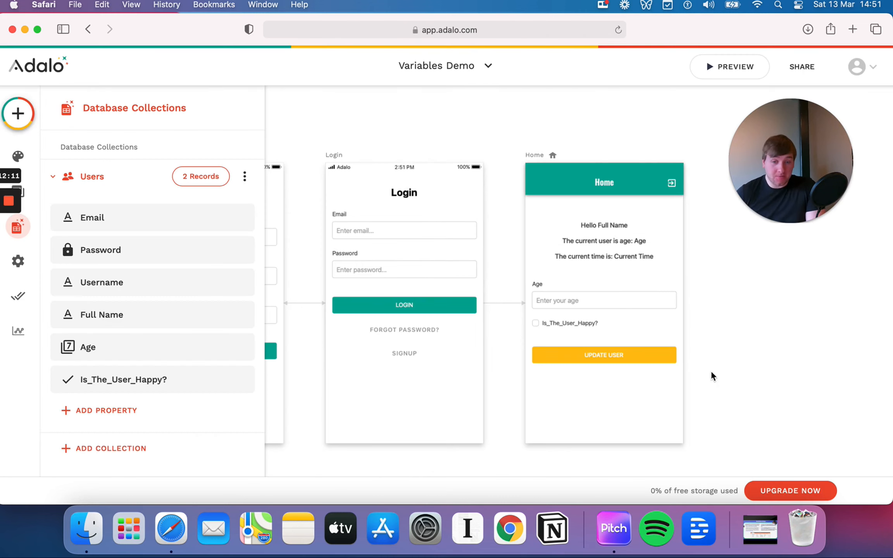
pyautogui.click(628, 263)
pyautogui.click(739, 70)
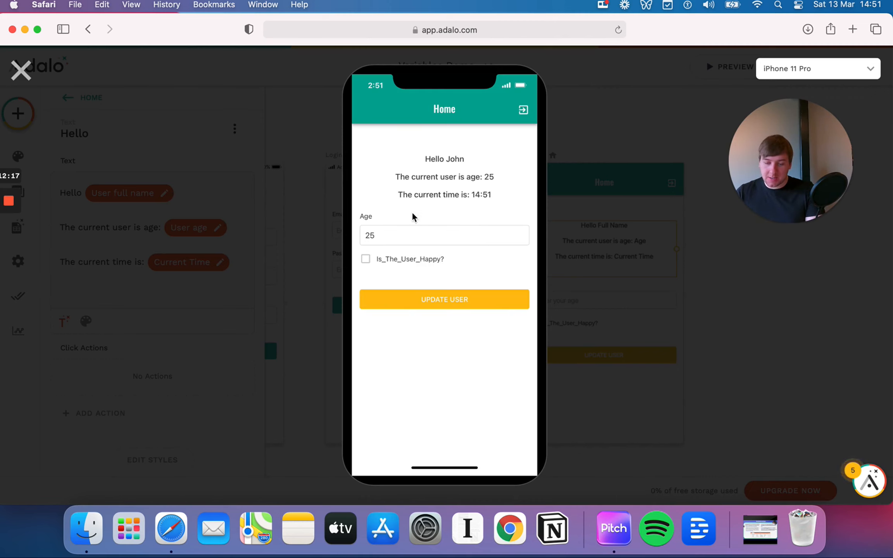
# In preview, tick Is_The_User_Happy?, change Age to 26, update the user, and close
pyautogui.click(367, 263)
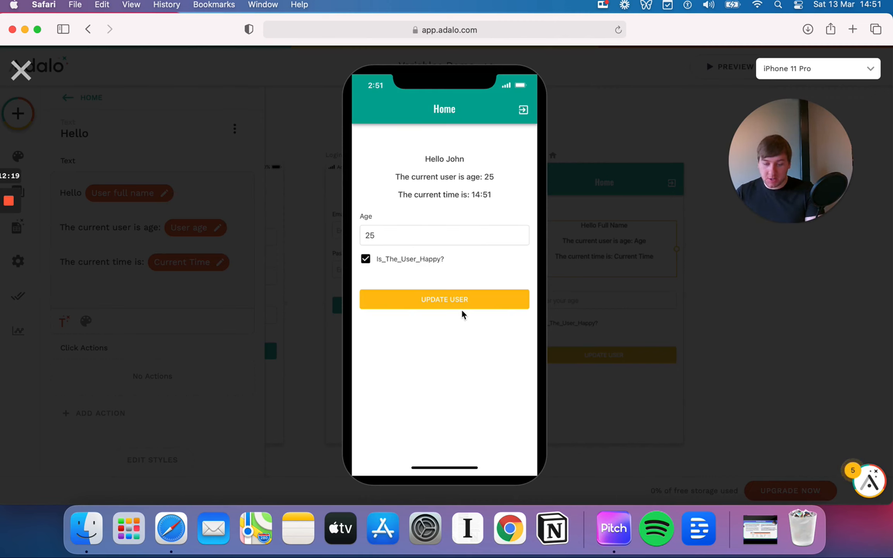
pyautogui.click(384, 233)
pyautogui.press('BackSpace')
pyautogui.write('6')
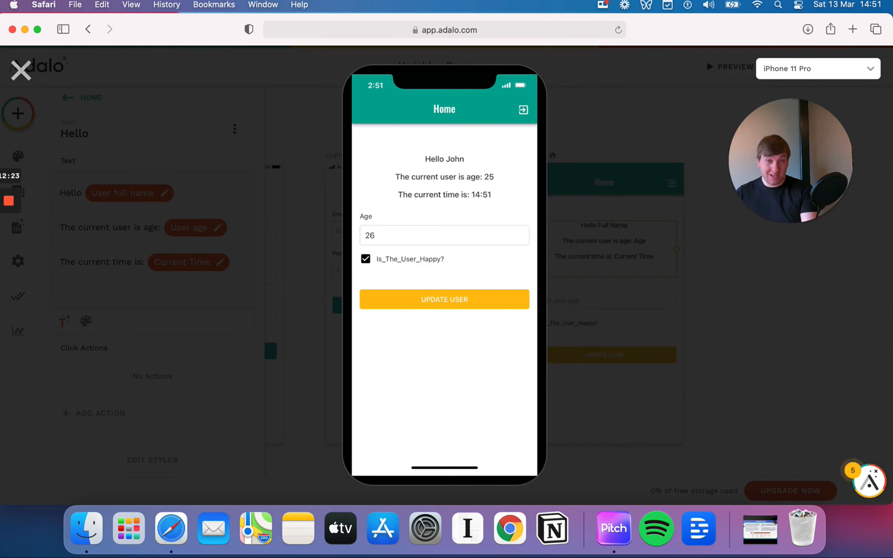
pyautogui.click(485, 302)
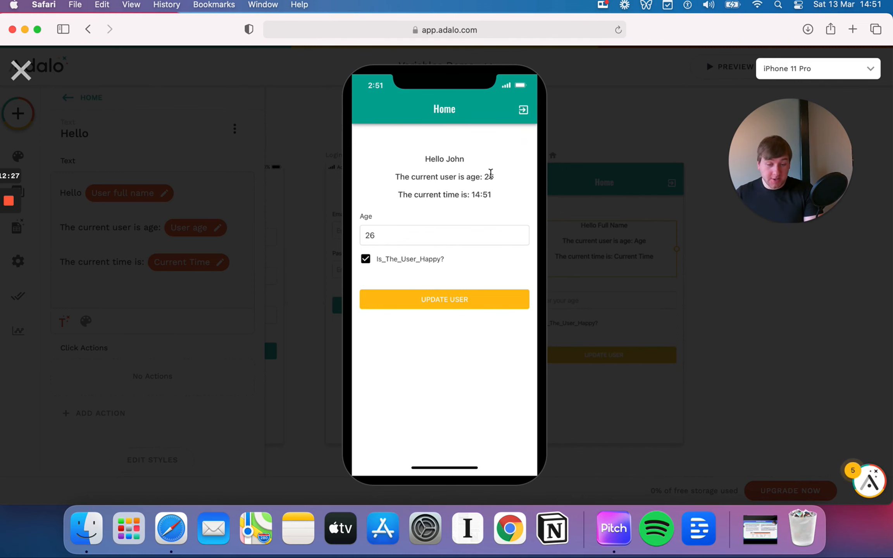
pyautogui.click(21, 73)
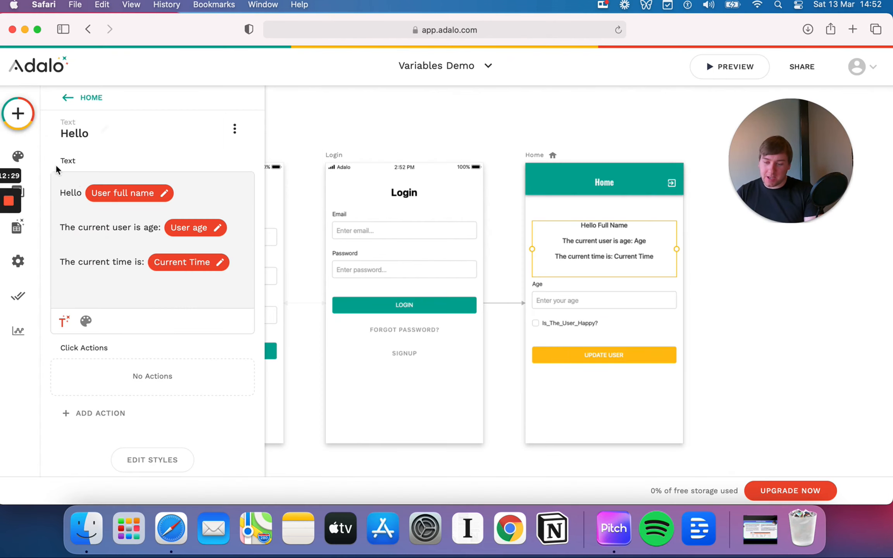
# Verify the Users records show age 26 with Is_The_User_Happy? ticked
pyautogui.click(17, 227)
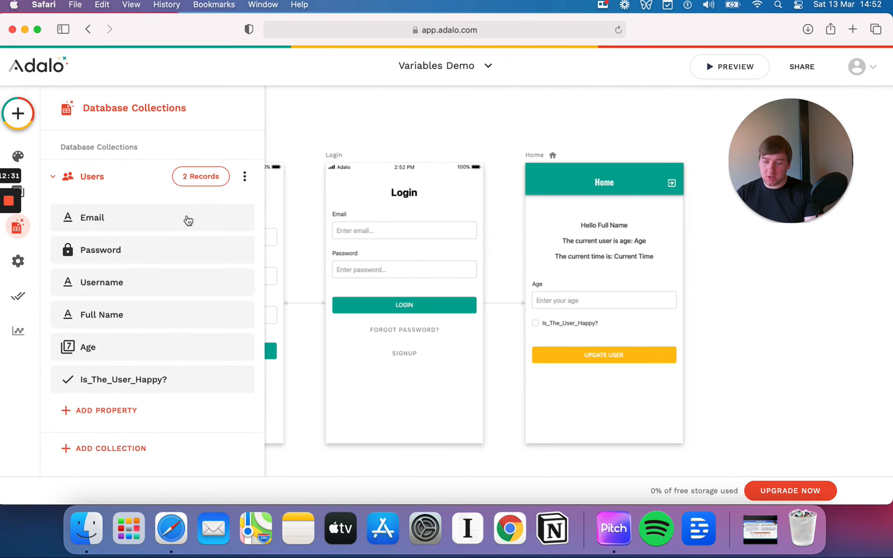
pyautogui.click(195, 178)
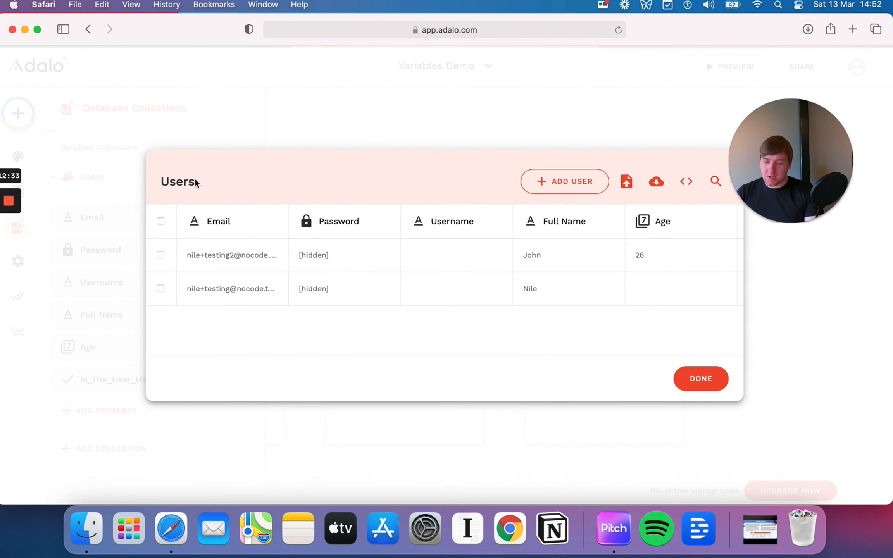
pyautogui.hscroll(8, 438, 274)
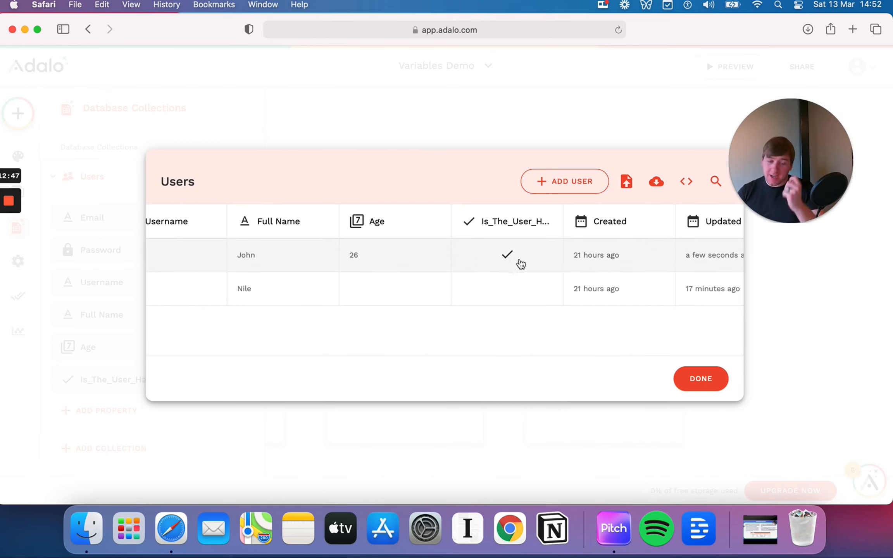
pyautogui.click(717, 375)
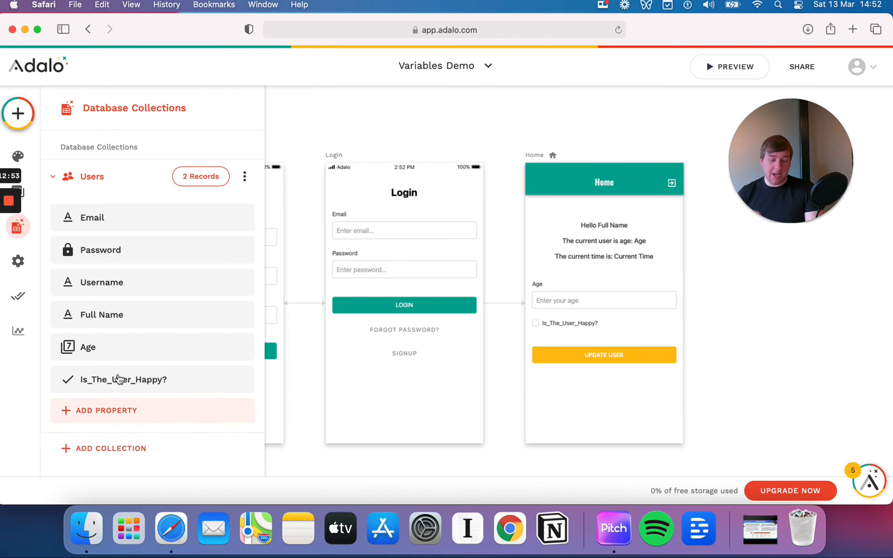
pyautogui.click(193, 177)
pyautogui.hscroll(8, 658, 264)
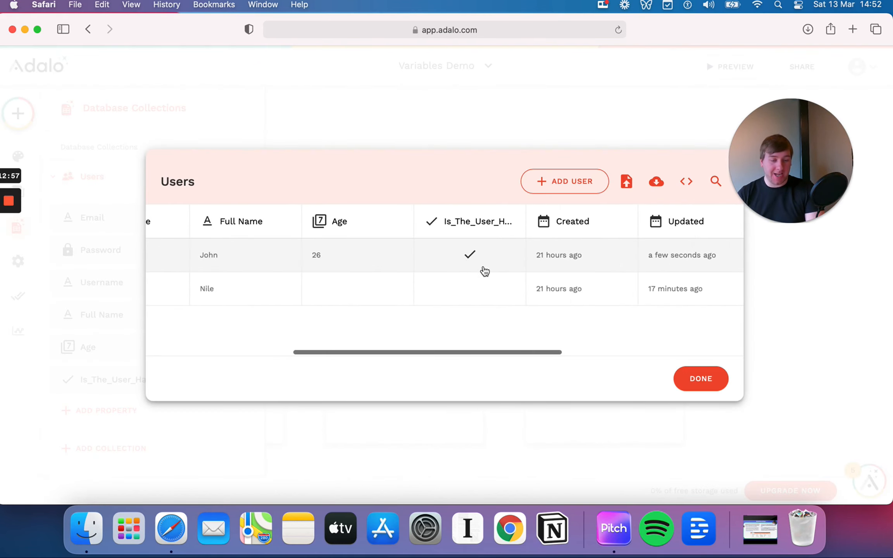
pyautogui.hscroll(-8, 407, 319)
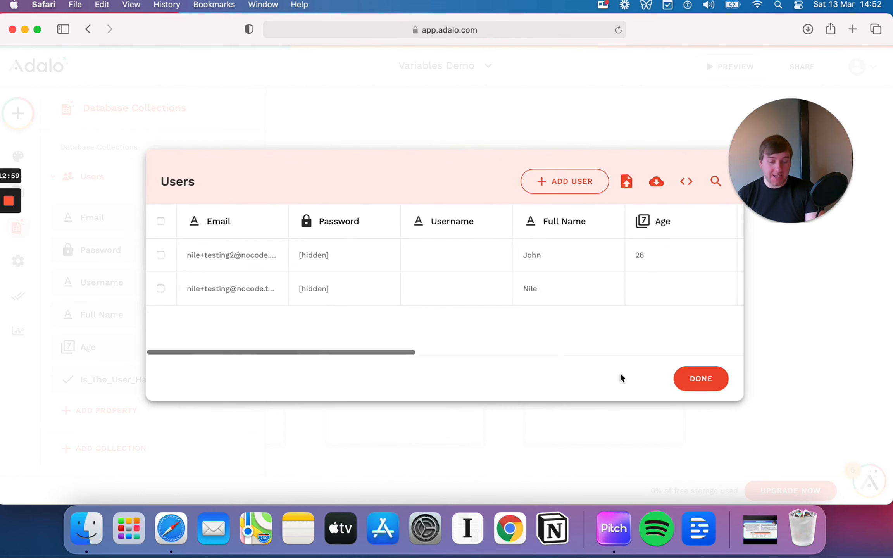
pyautogui.click(727, 382)
# Add a text line reading 'The user Is Happy' below the greeting
pyautogui.click(627, 246)
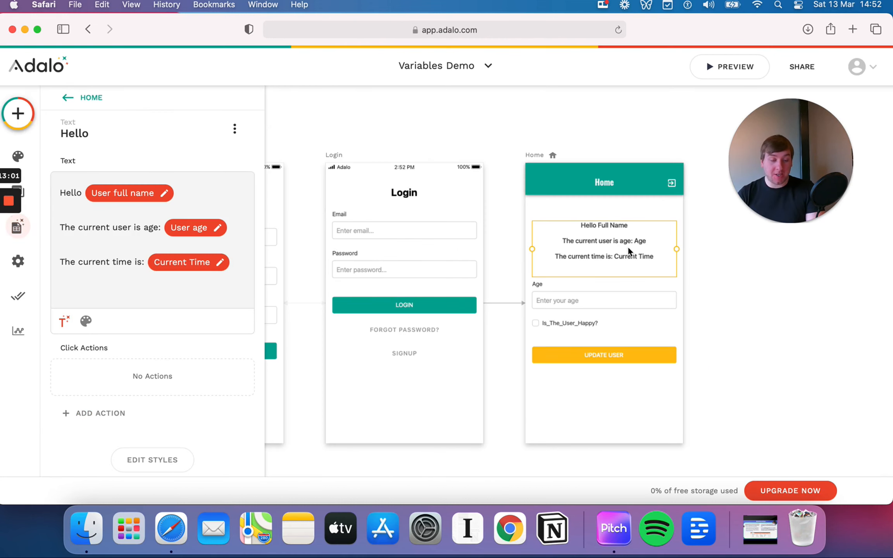
pyautogui.moveTo(627, 244); pyautogui.dragTo(626, 227)
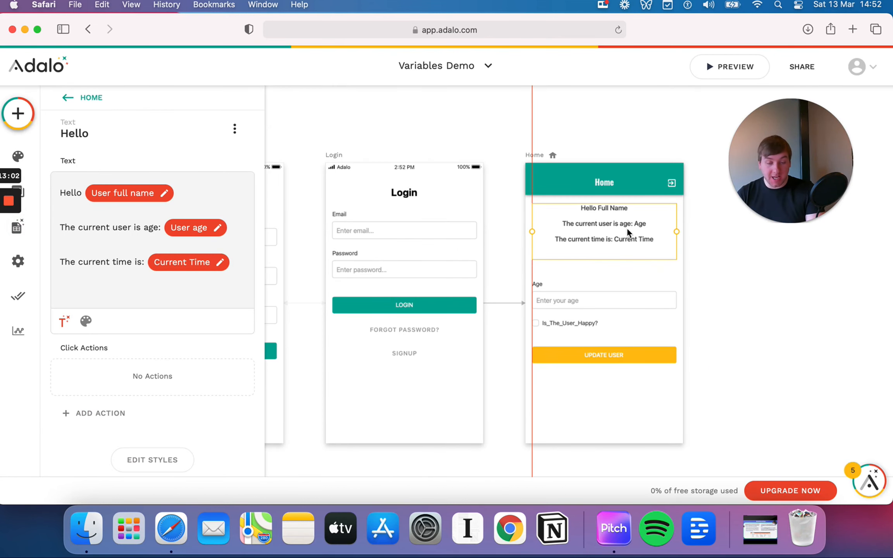
pyautogui.click(24, 116)
pyautogui.moveTo(78, 274); pyautogui.dragTo(583, 260)
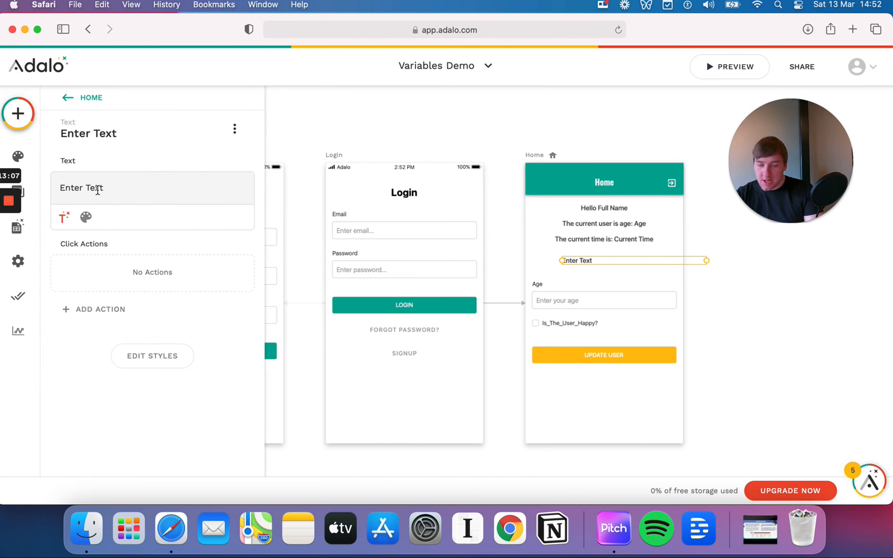
pyautogui.click(235, 129)
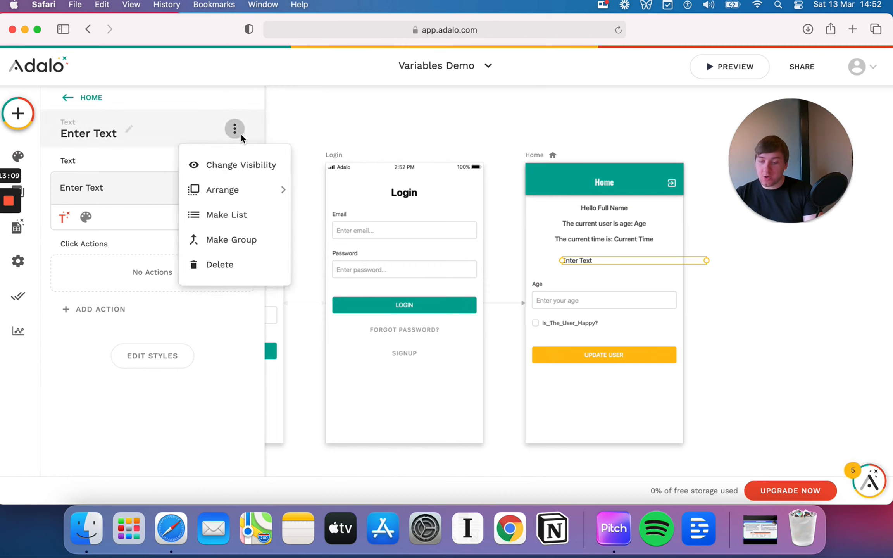
pyautogui.tripleClick(116, 187)
pyautogui.write('The user ')
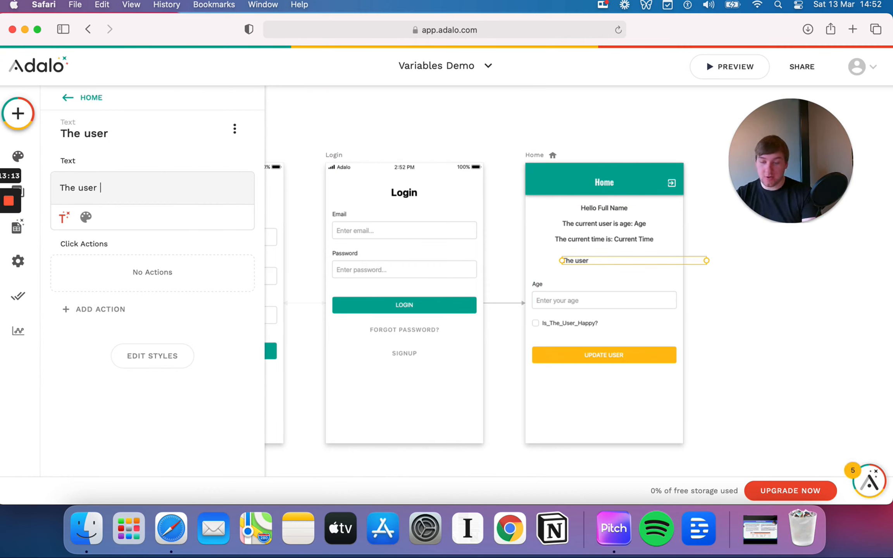
pyautogui.write('I s Happy')
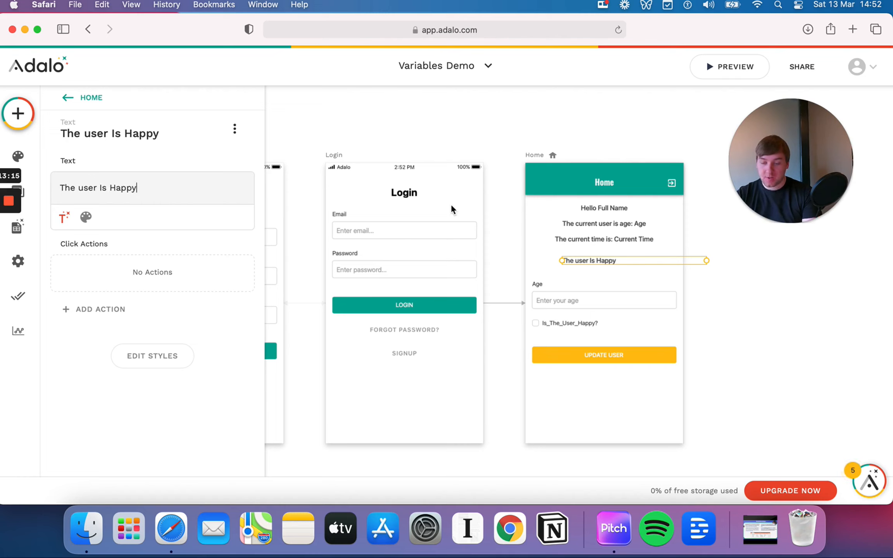
pyautogui.moveTo(612, 260); pyautogui.dragTo(591, 259)
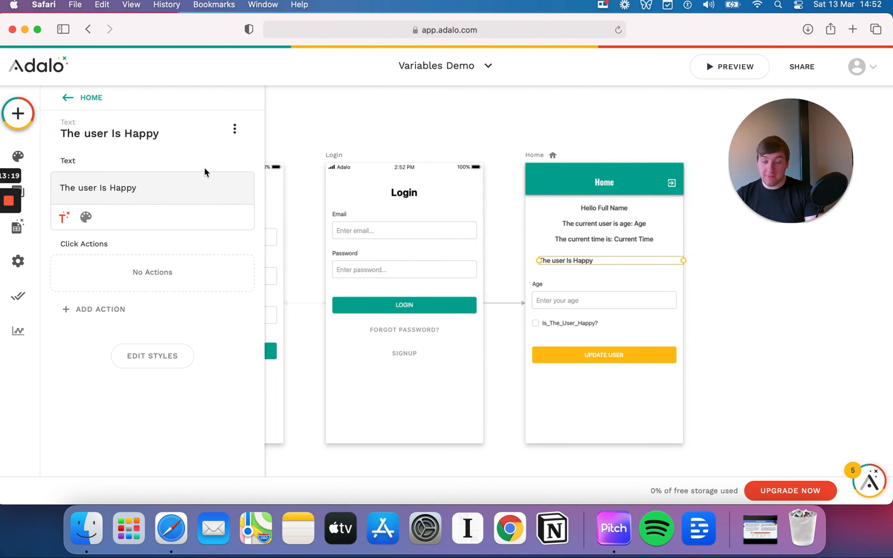
# Make the line Sometimes Visible when Logged In User > Is_The_User_Happy? is true
pyautogui.click(235, 128)
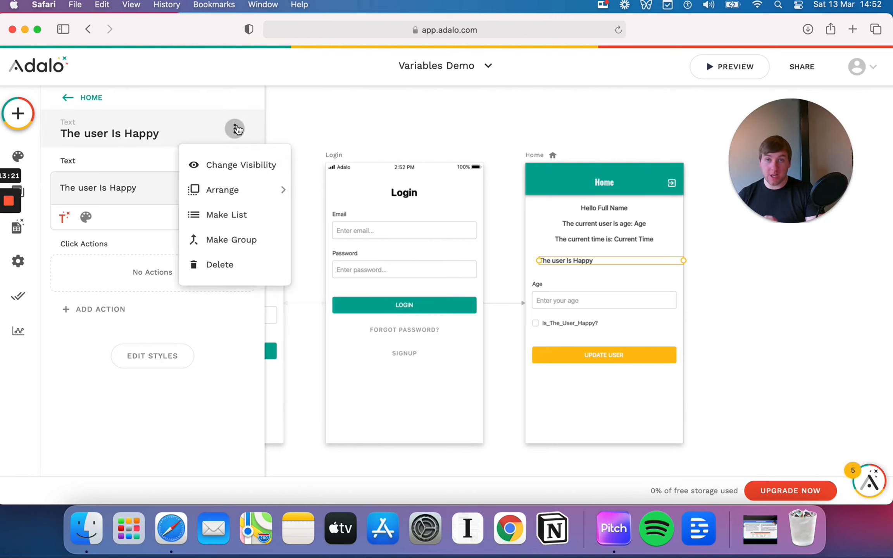
pyautogui.click(245, 172)
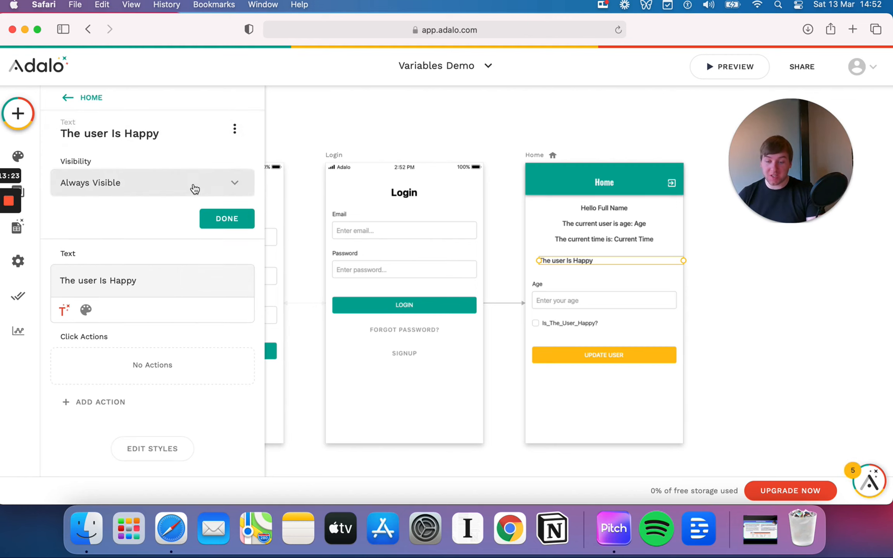
pyautogui.click(175, 182)
pyautogui.click(137, 241)
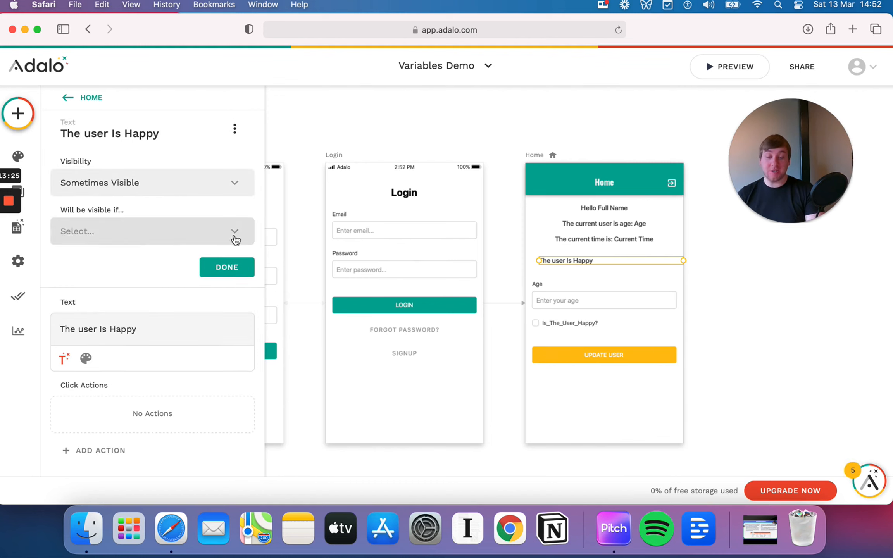
pyautogui.click(177, 231)
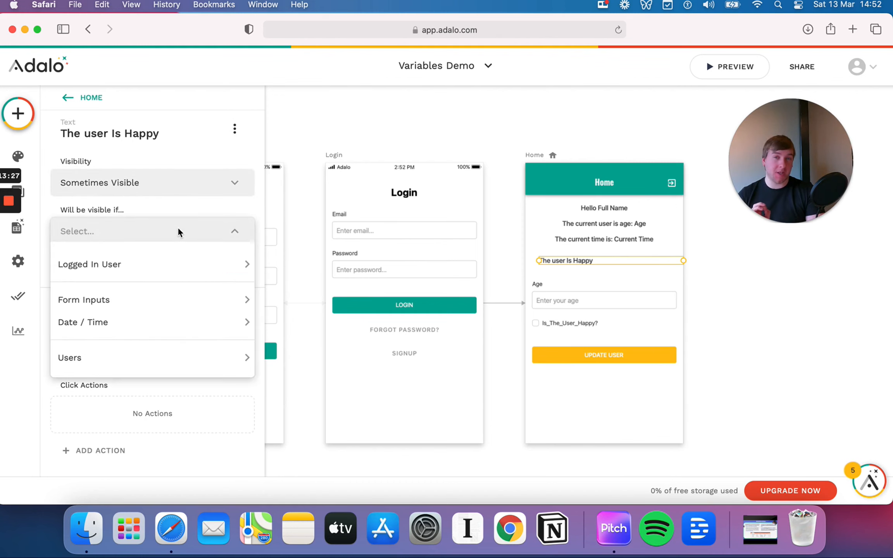
pyautogui.moveTo(150, 263)
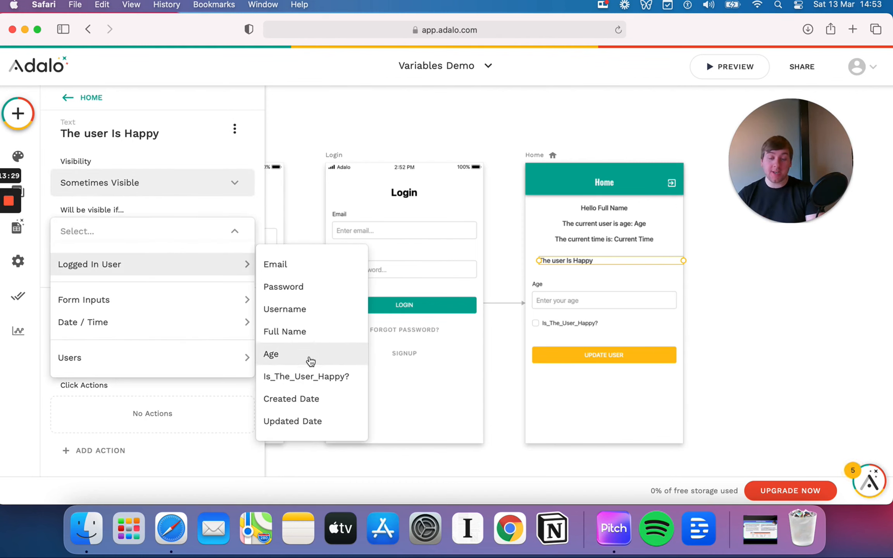
pyautogui.click(310, 375)
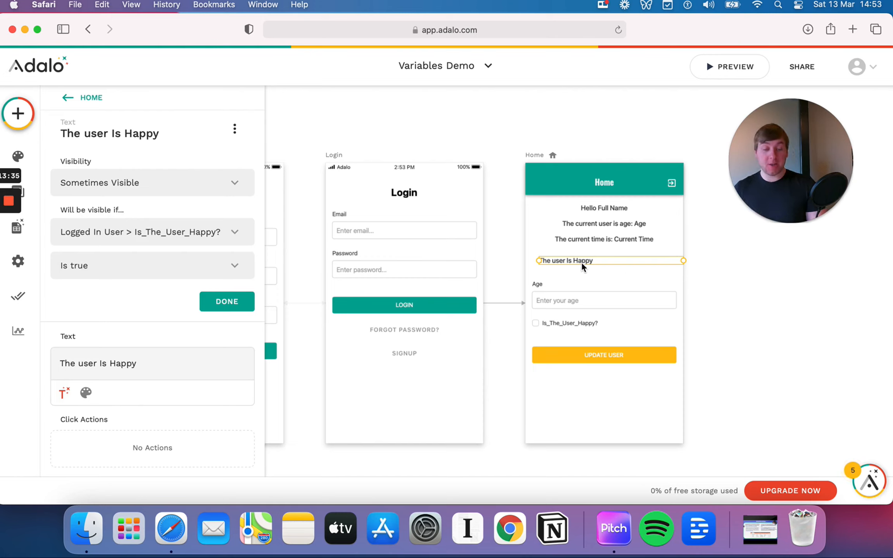
pyautogui.click(227, 302)
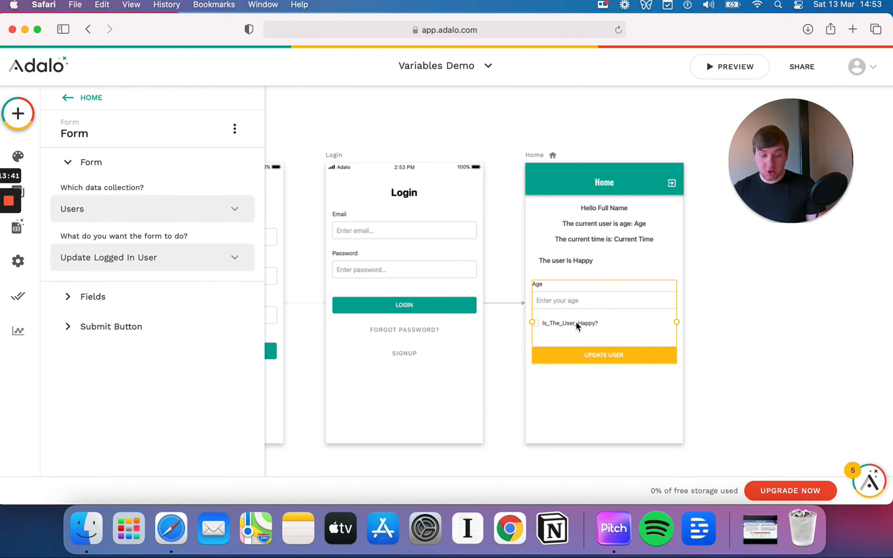
# Turn off Required for the form's Is_The_User_Happy? field
pyautogui.click(98, 295)
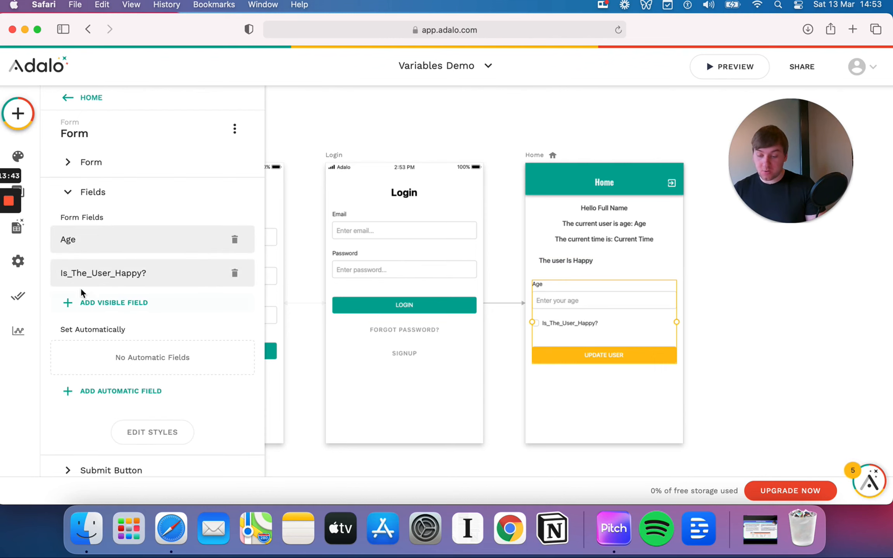
pyautogui.click(113, 274)
pyautogui.click(226, 360)
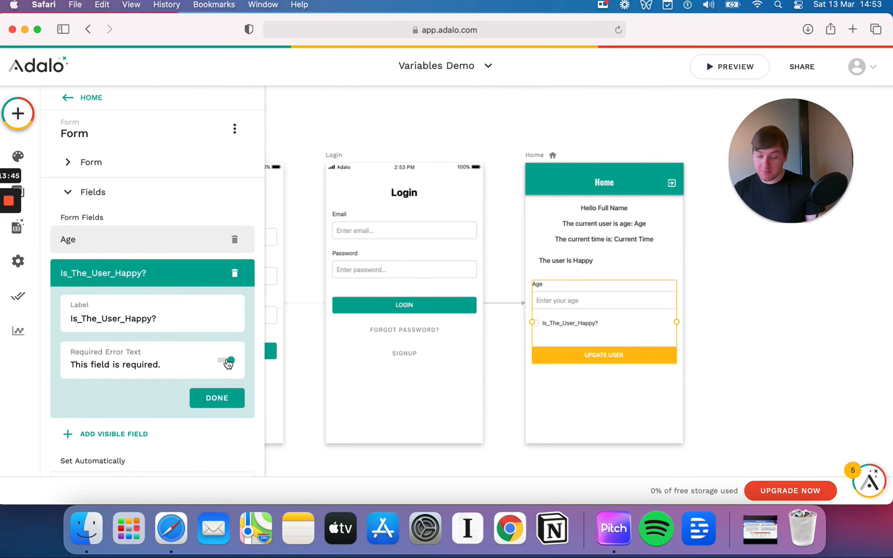
pyautogui.click(223, 398)
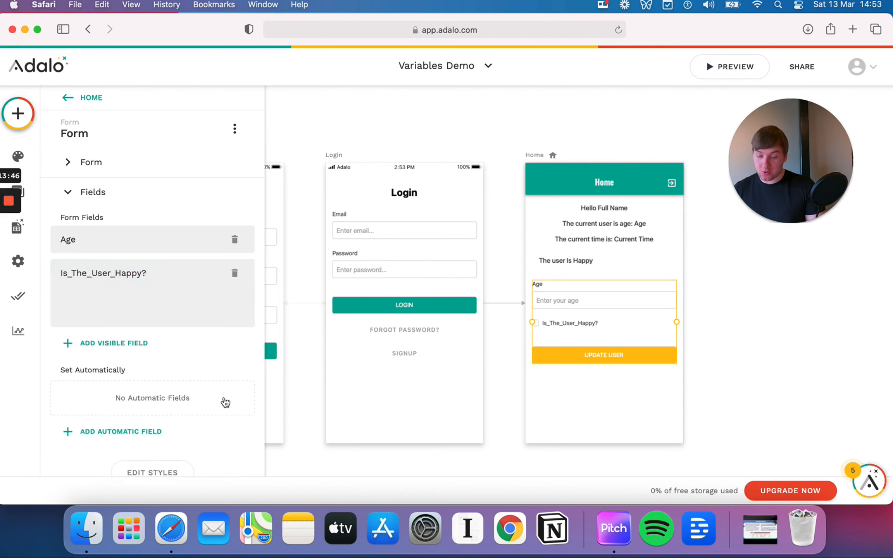
pyautogui.click(130, 96)
pyautogui.click(500, 128)
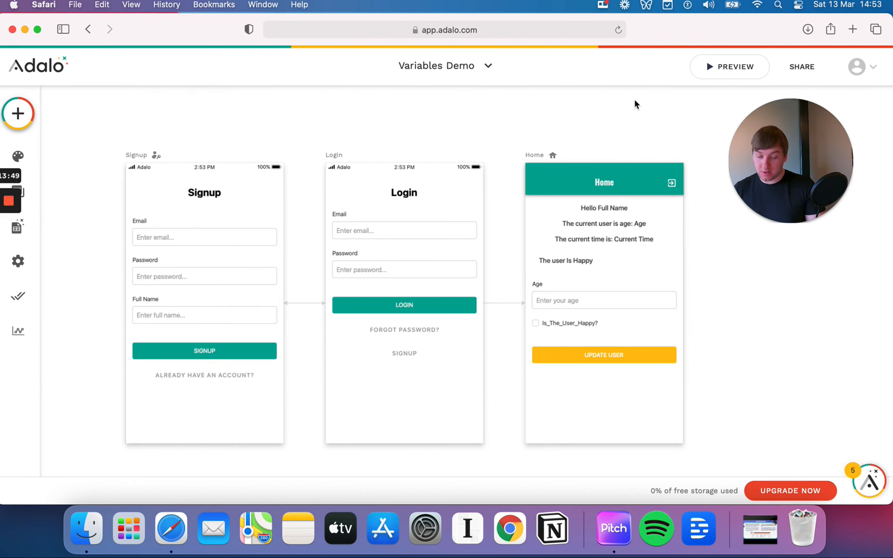
pyautogui.click(731, 67)
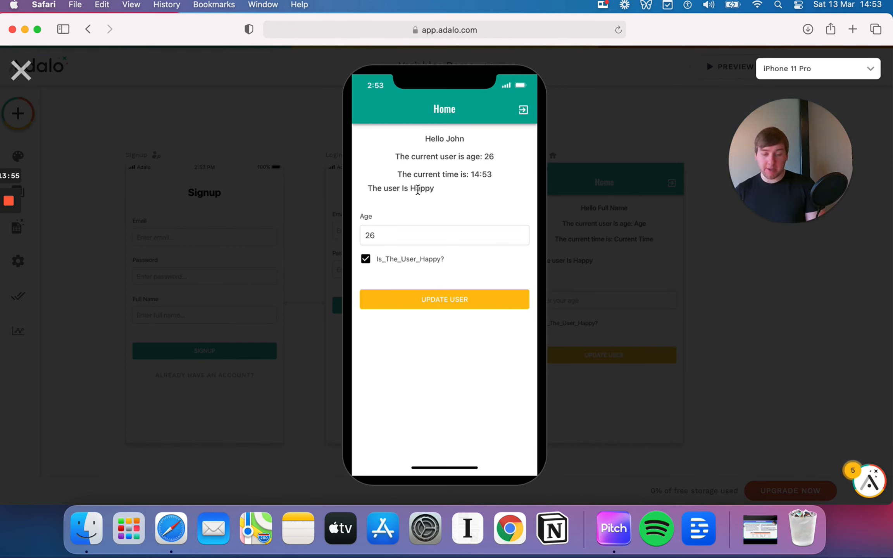
pyautogui.click(366, 259)
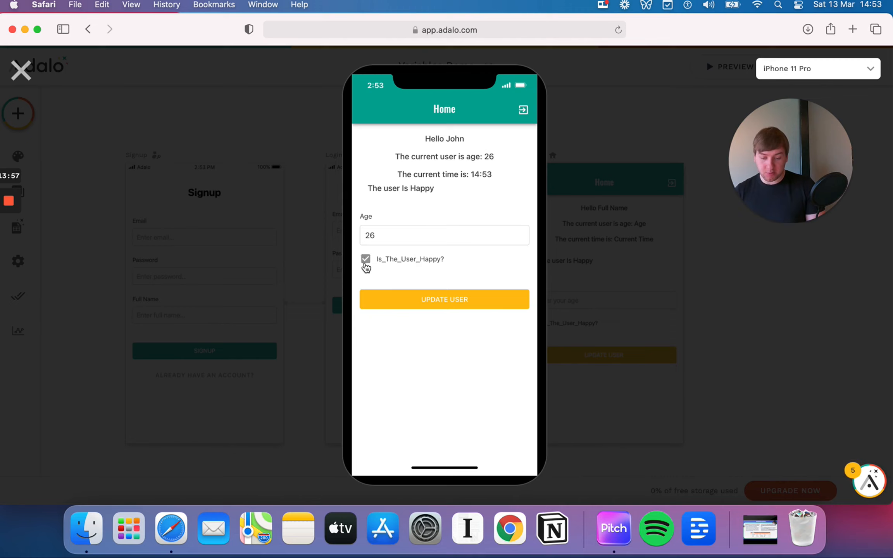
pyautogui.click(439, 305)
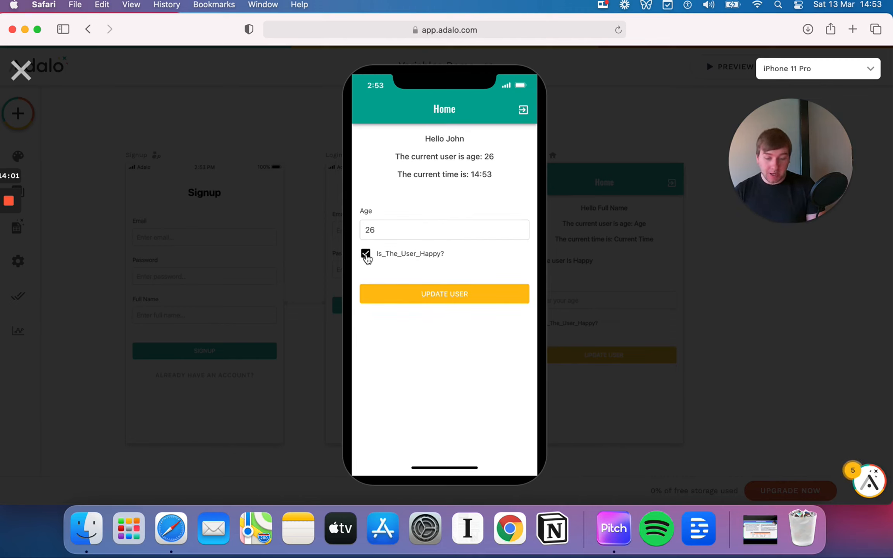
pyautogui.click(415, 297)
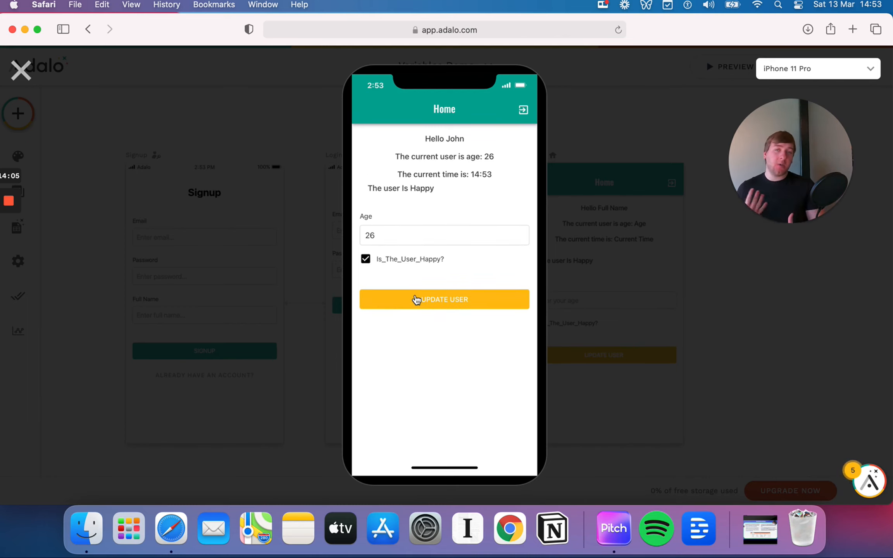
pyautogui.click(21, 70)
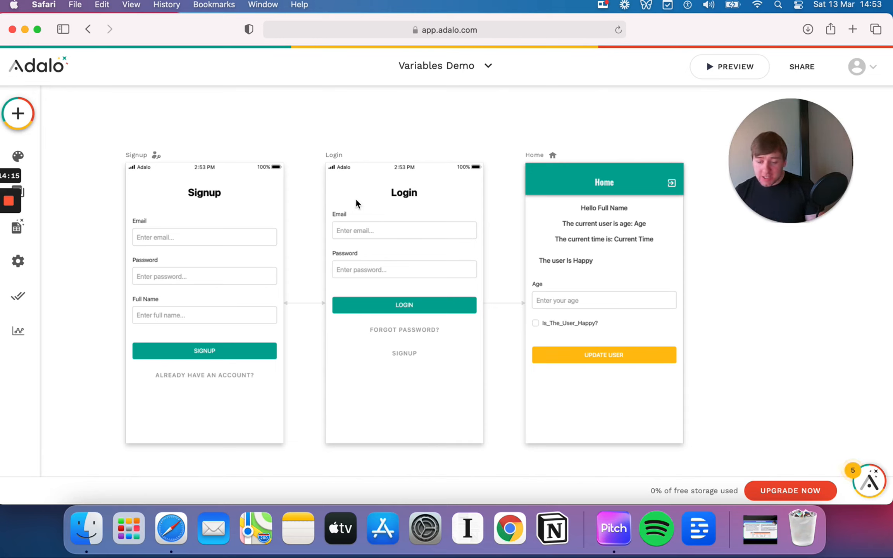
# Create a new database collection named Milestones
pyautogui.click(33, 240)
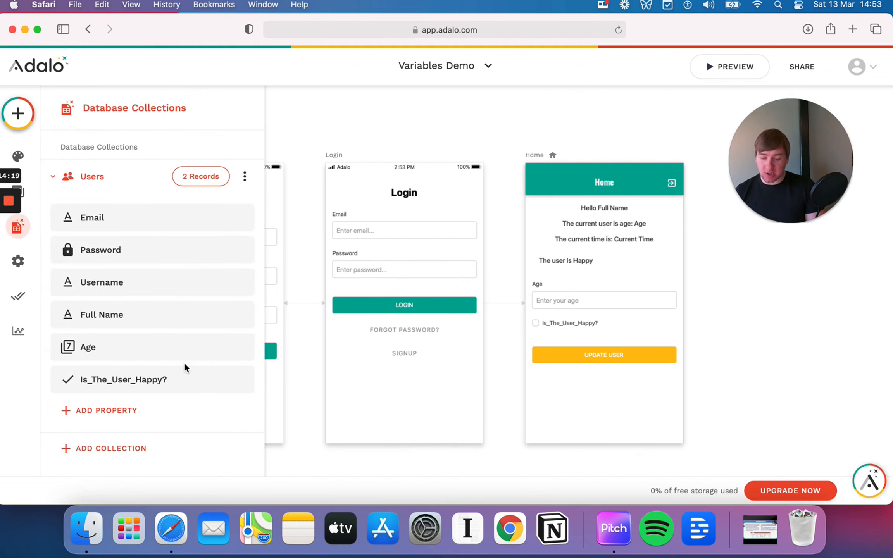
pyautogui.click(146, 447)
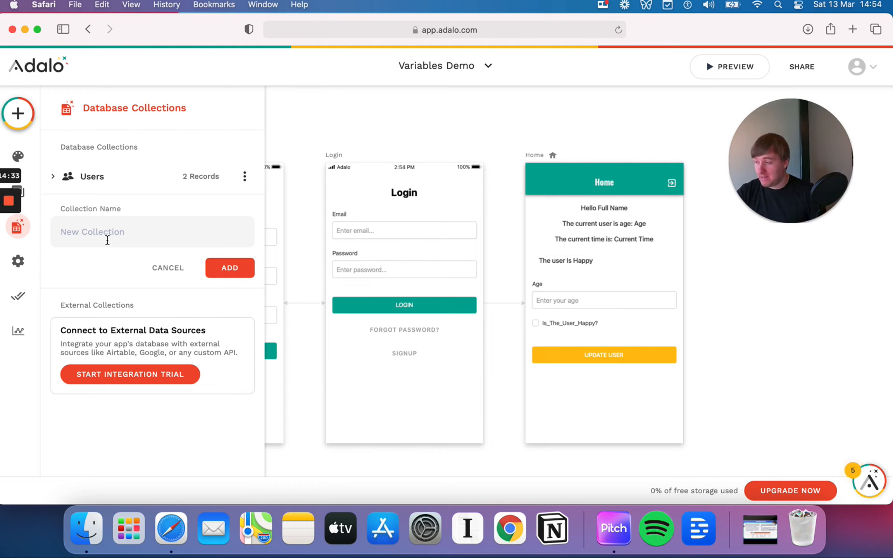
pyautogui.write('Milestones')
pyautogui.click(220, 279)
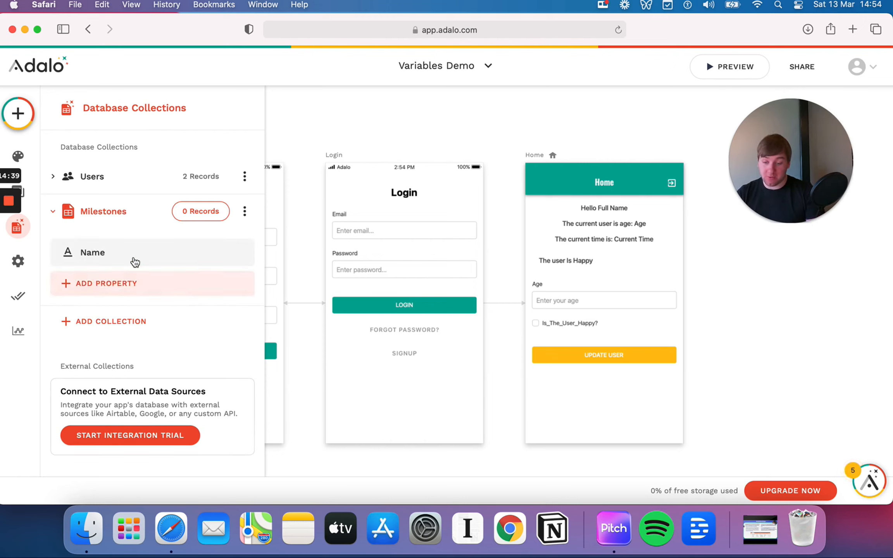
# Save the Milestones Name property as text, then reopen the Milestones collection
pyautogui.click(125, 253)
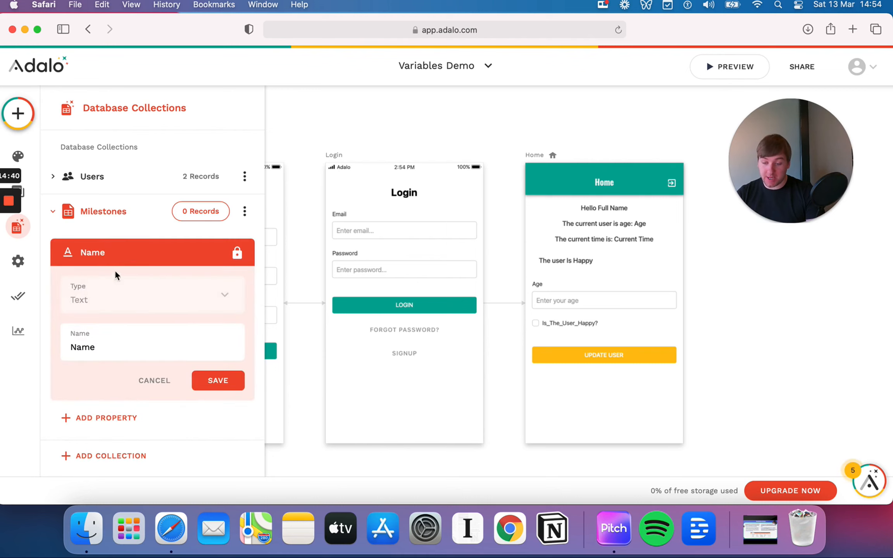
pyautogui.click(218, 380)
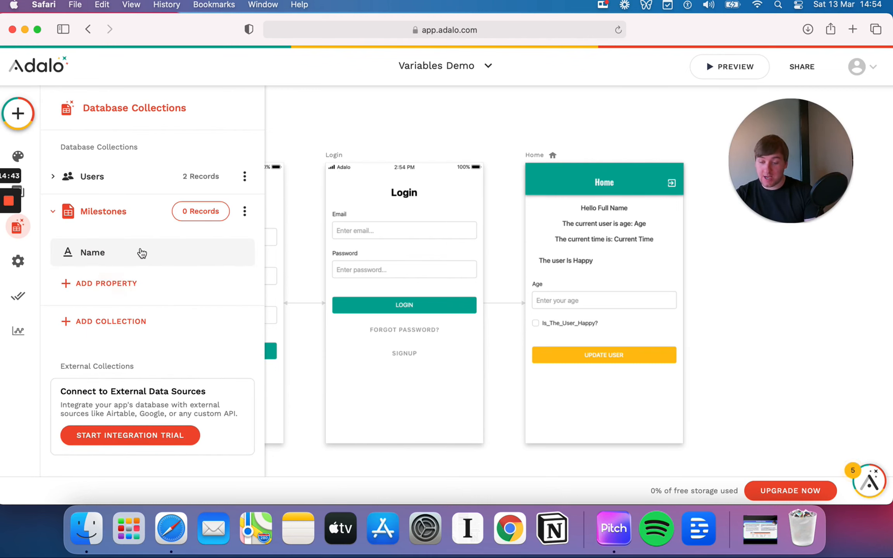
pyautogui.click(89, 212)
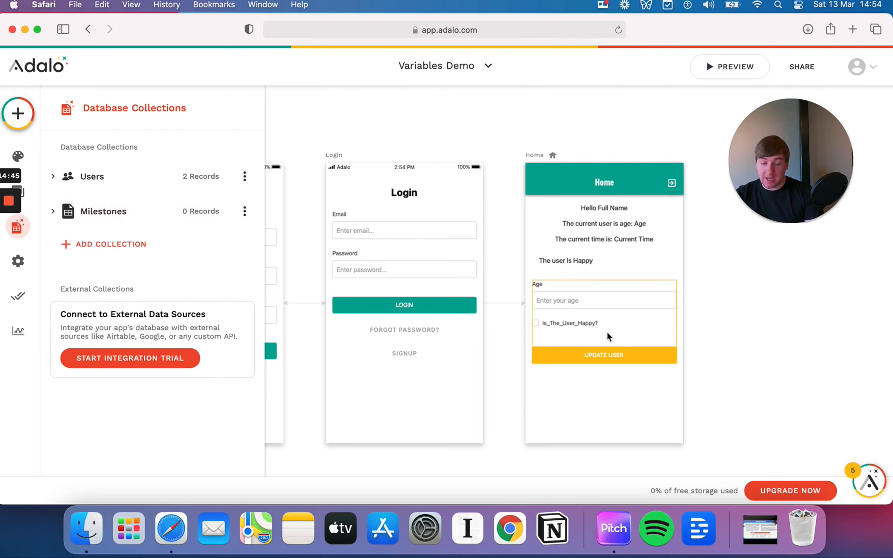
pyautogui.click(619, 320)
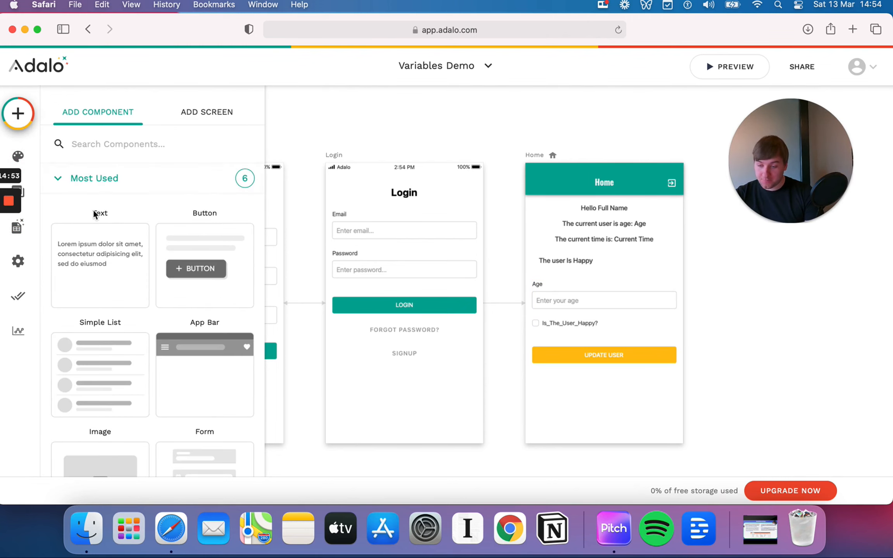
pyautogui.click(32, 234)
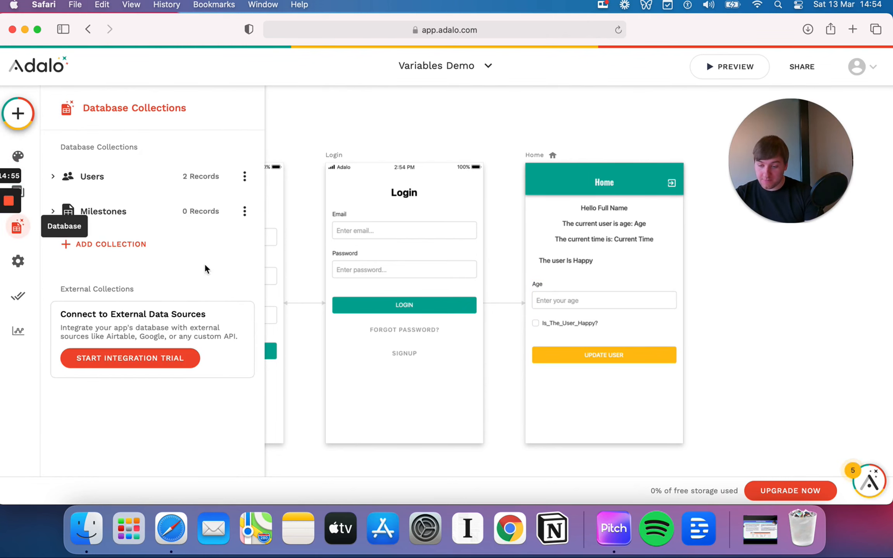
pyautogui.click(128, 210)
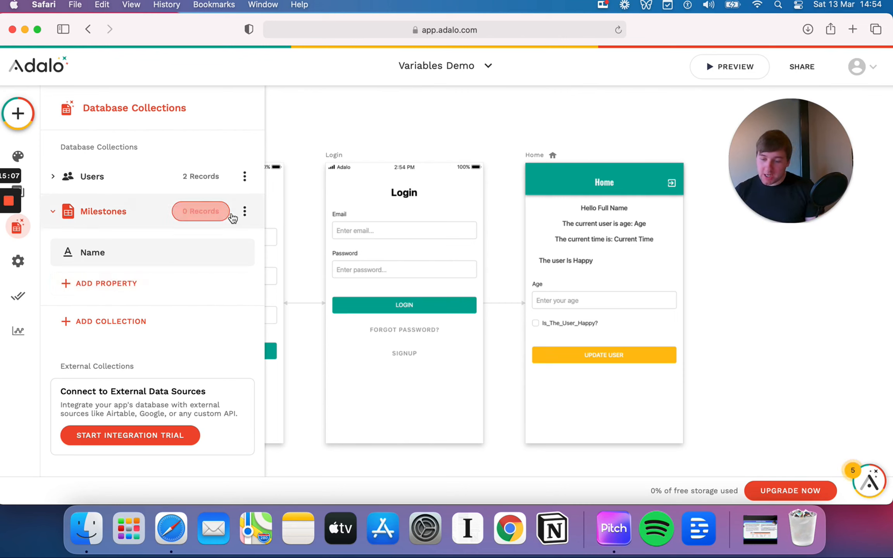
# Add a Users relationship property to Milestones where one user has multiple milestones, and save it
pyautogui.click(185, 284)
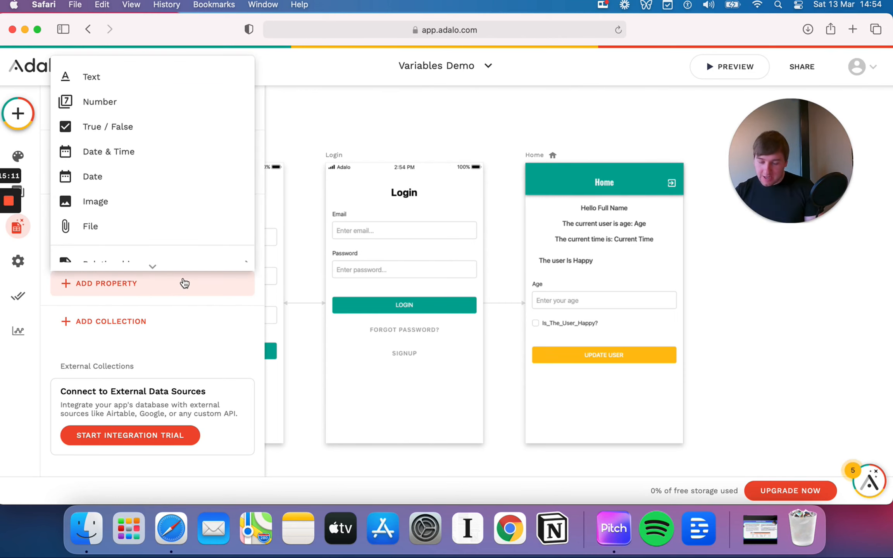
pyautogui.moveTo(167, 260)
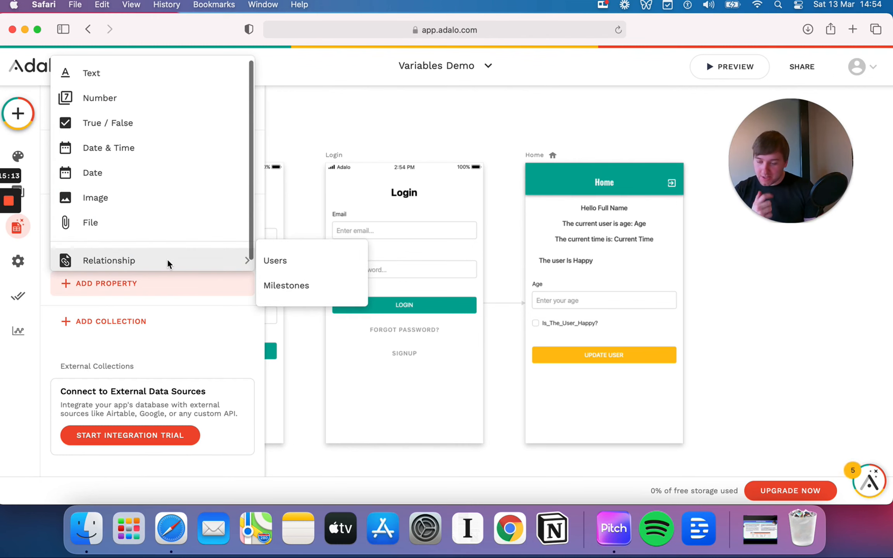
pyautogui.click(308, 268)
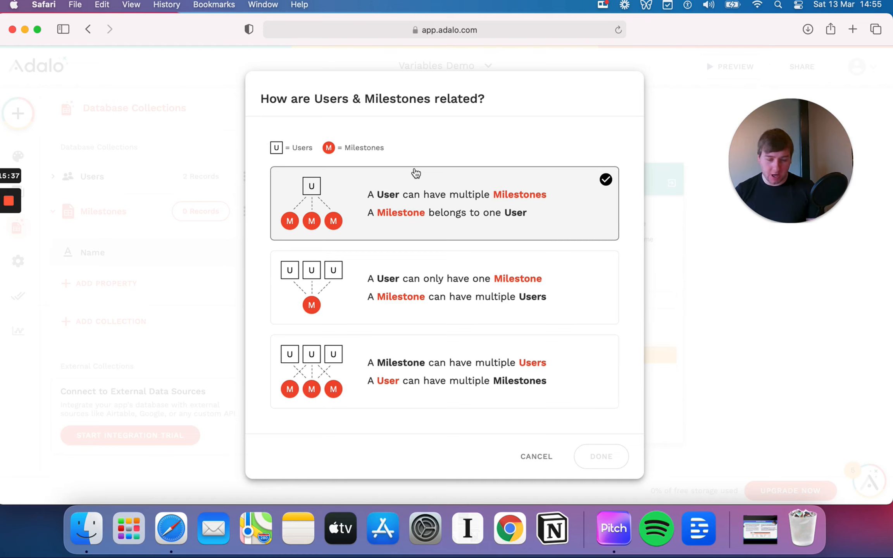
pyautogui.click(492, 256)
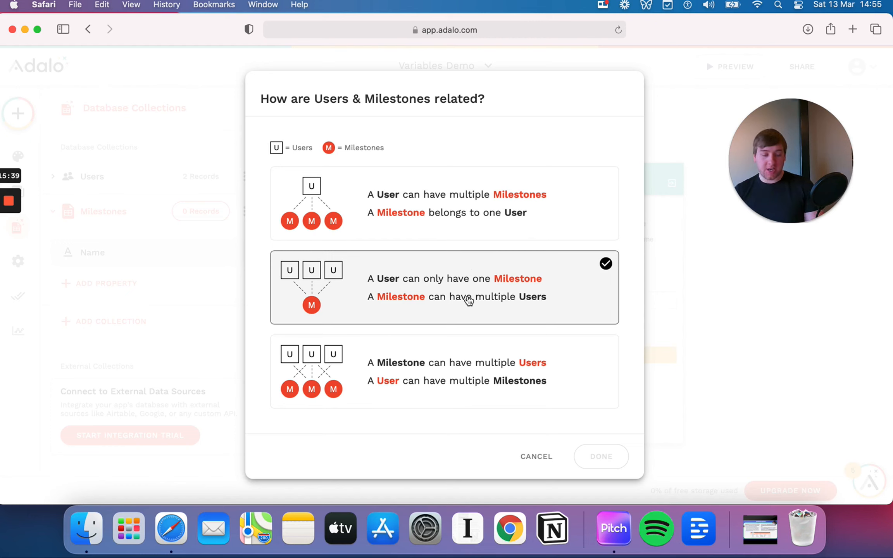
pyautogui.click(474, 355)
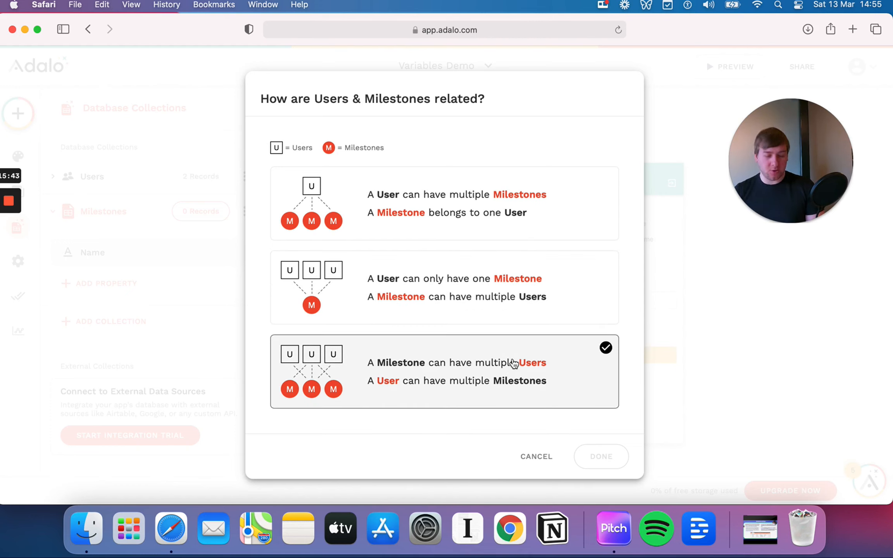
pyautogui.click(564, 230)
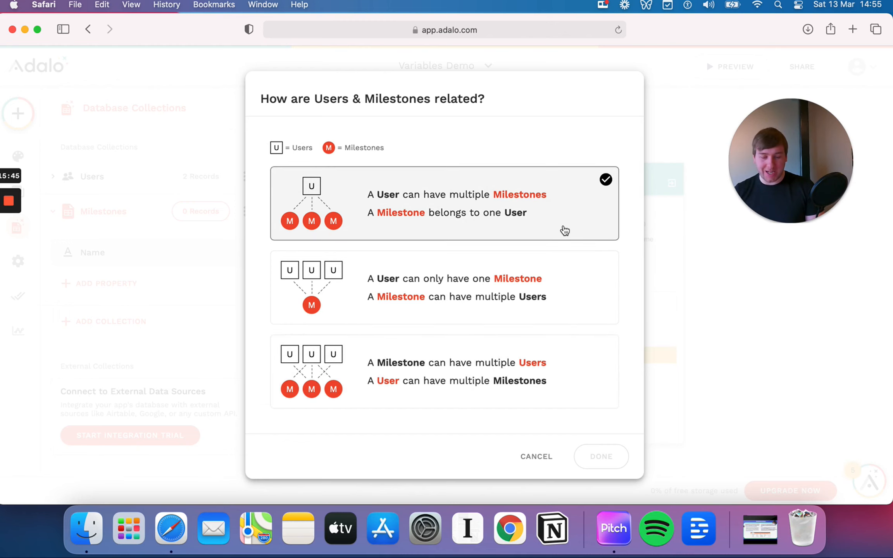
pyautogui.click(536, 377)
pyautogui.click(562, 215)
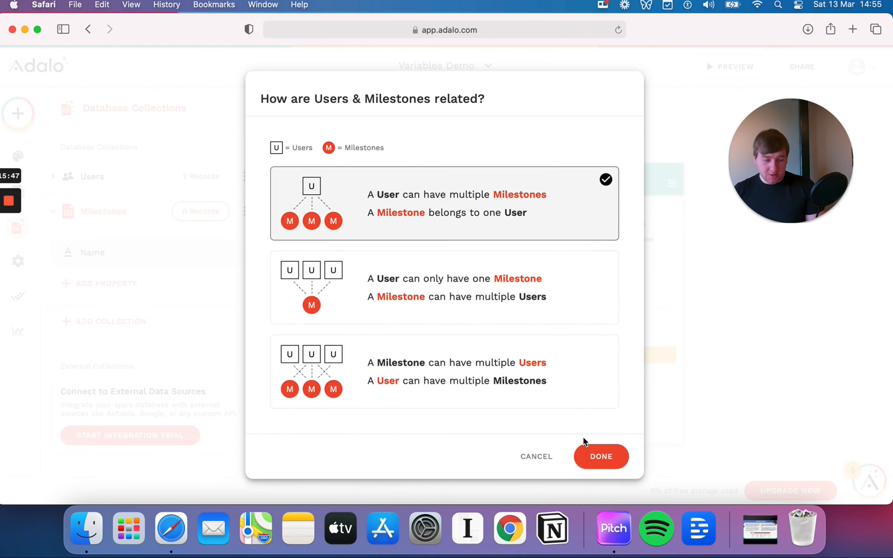
pyautogui.click(587, 453)
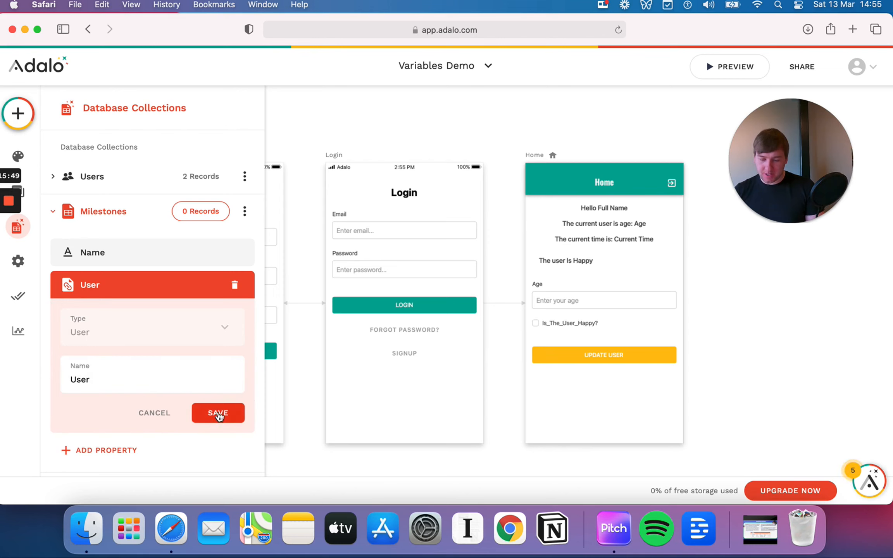
pyautogui.click(218, 413)
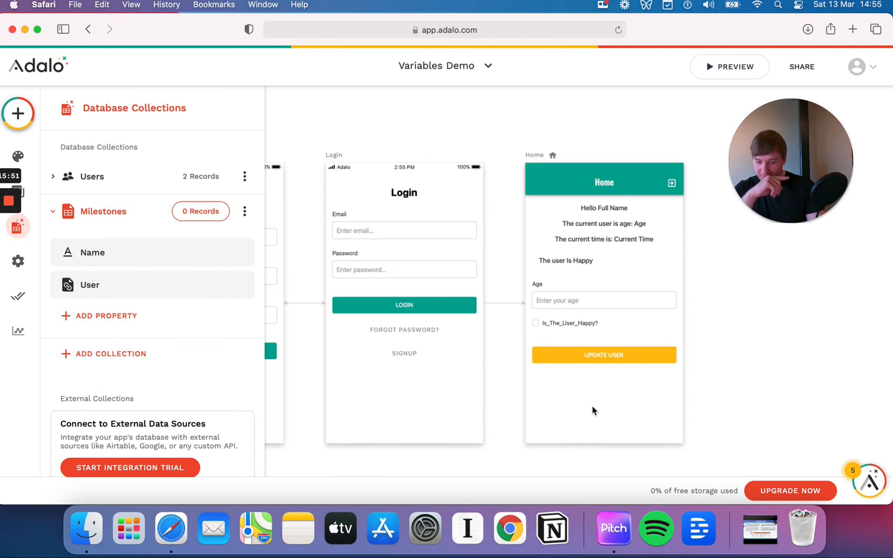
# Delete the Age update form from the Home screen
pyautogui.moveTo(609, 332)
pyautogui.mouseDown()
pyautogui.moveTo(613, 311)
pyautogui.moveTo(616, 321)
pyautogui.mouseUp()
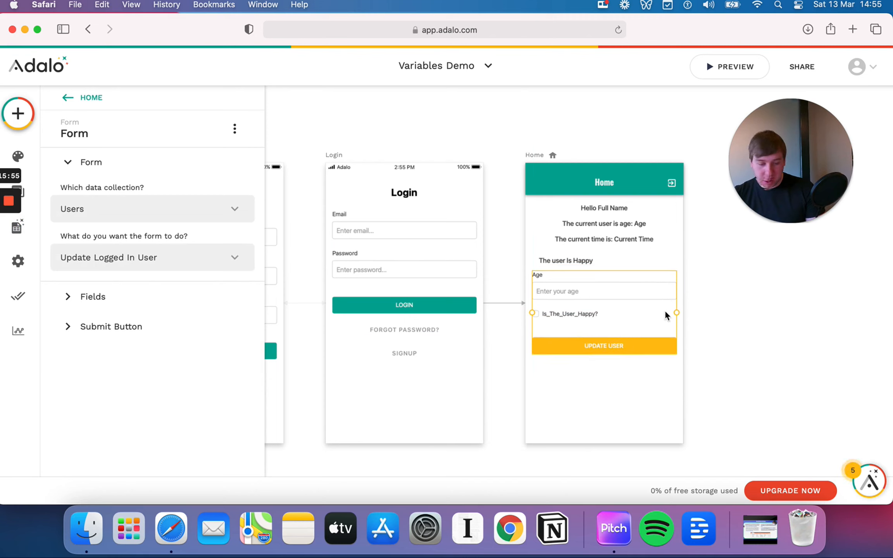
pyautogui.click(234, 128)
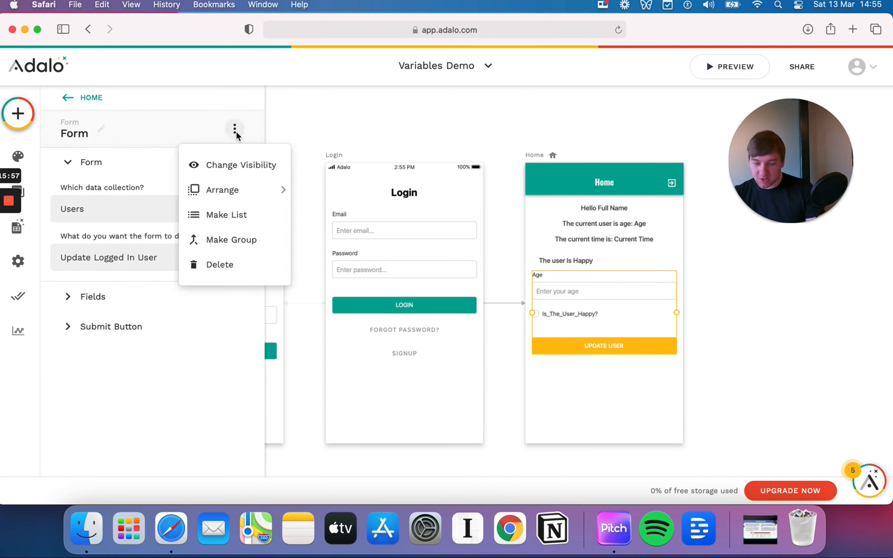
pyautogui.click(243, 268)
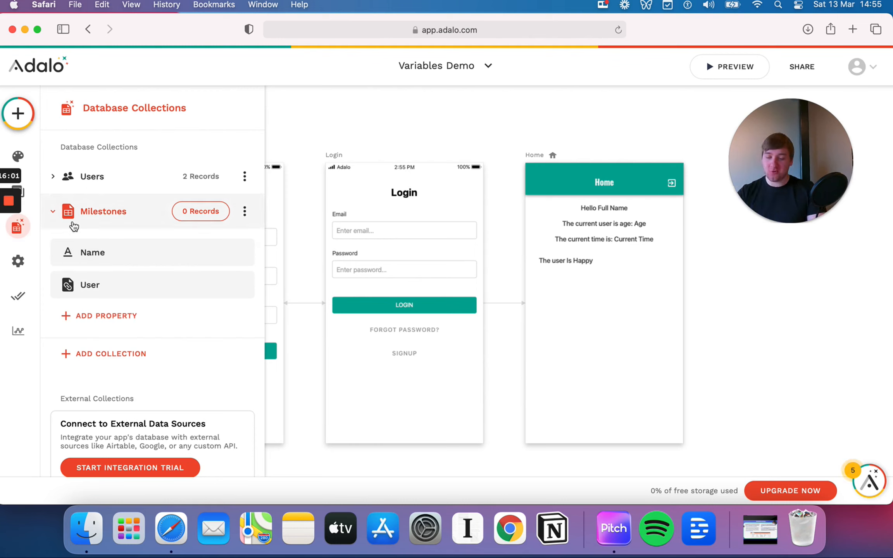
# Review the 2 records in the Users collection's table, then close it
pyautogui.click(57, 213)
pyautogui.click(90, 211)
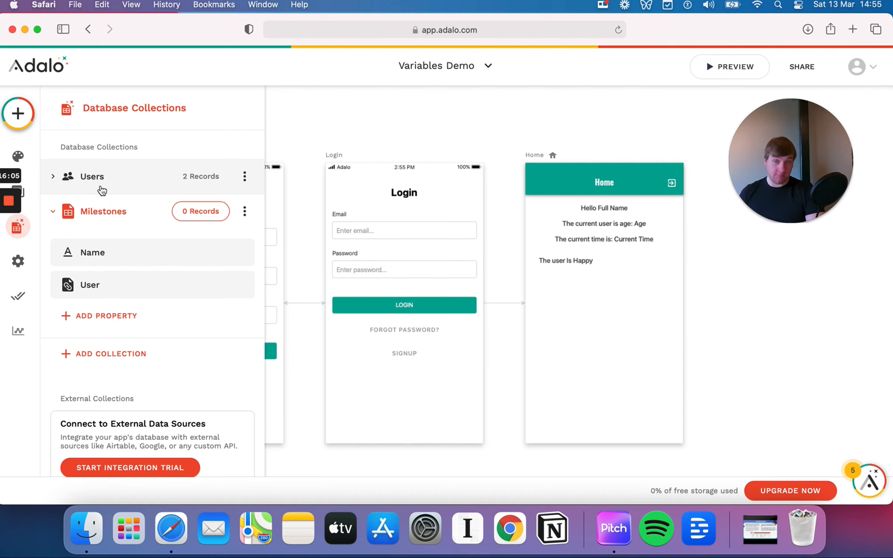
pyautogui.click(86, 186)
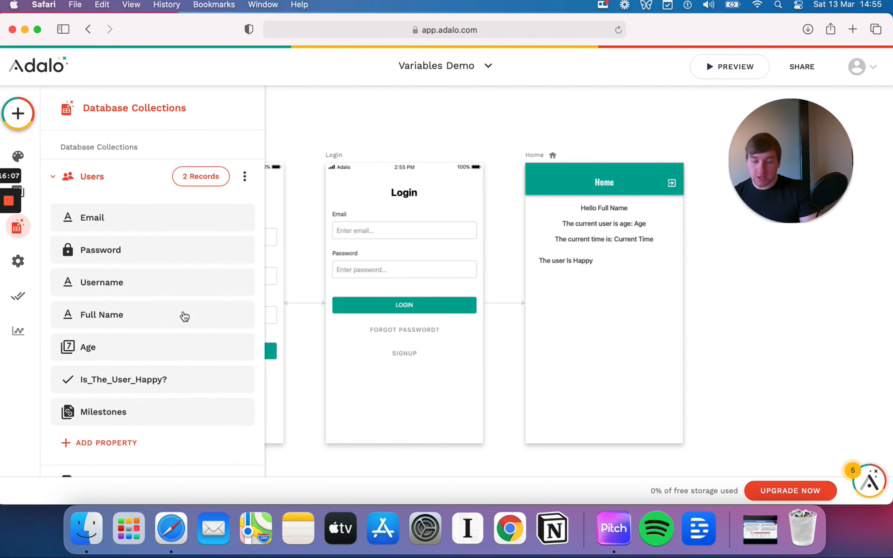
pyautogui.click(212, 179)
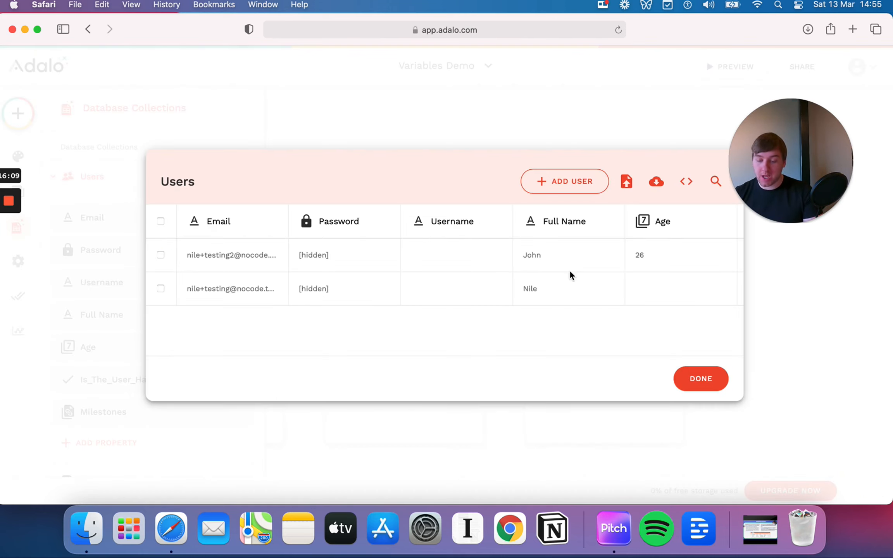
pyautogui.hscroll(10, 612, 273)
pyautogui.hscroll(10, 613, 273)
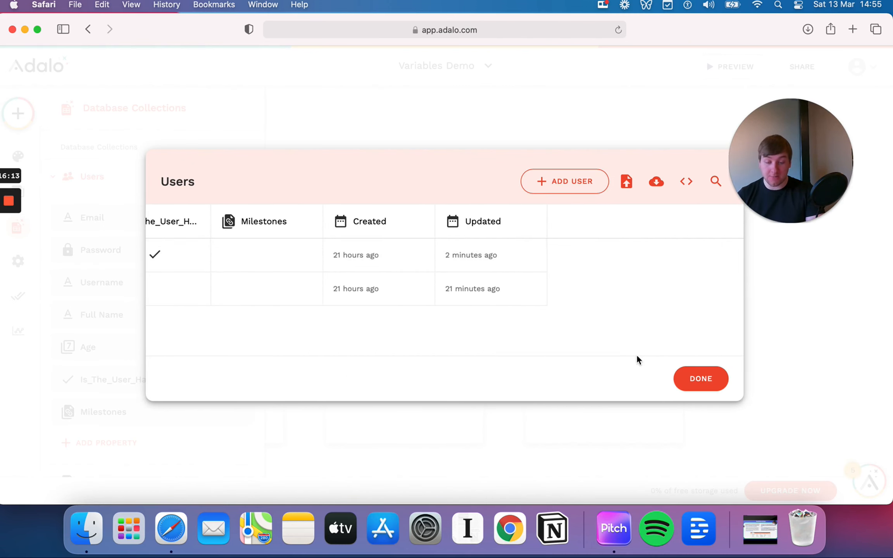
pyautogui.click(692, 383)
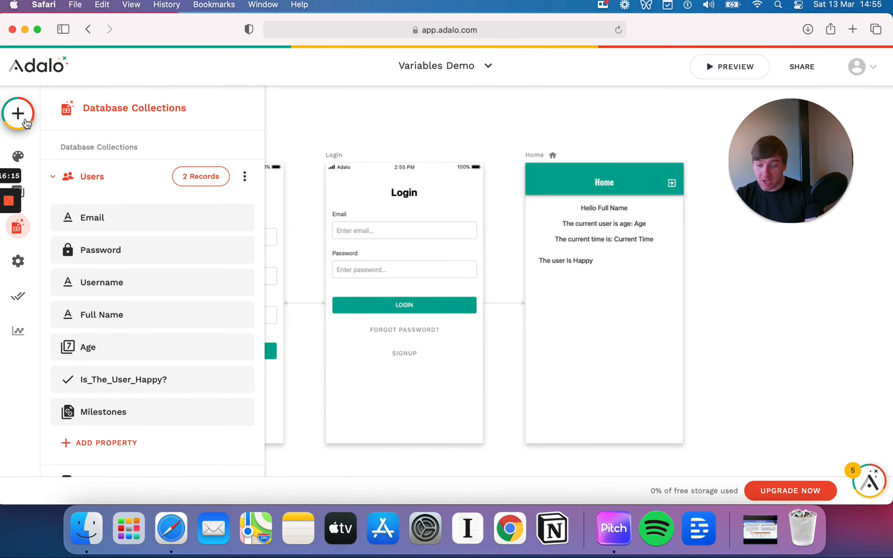
pyautogui.click(26, 127)
# Drop a new Form onto the Home screen and link it to the Milestones collection
pyautogui.moveTo(207, 441)
pyautogui.mouseDown()
pyautogui.moveTo(209, 448)
pyautogui.moveTo(223, 432)
pyautogui.mouseUp()
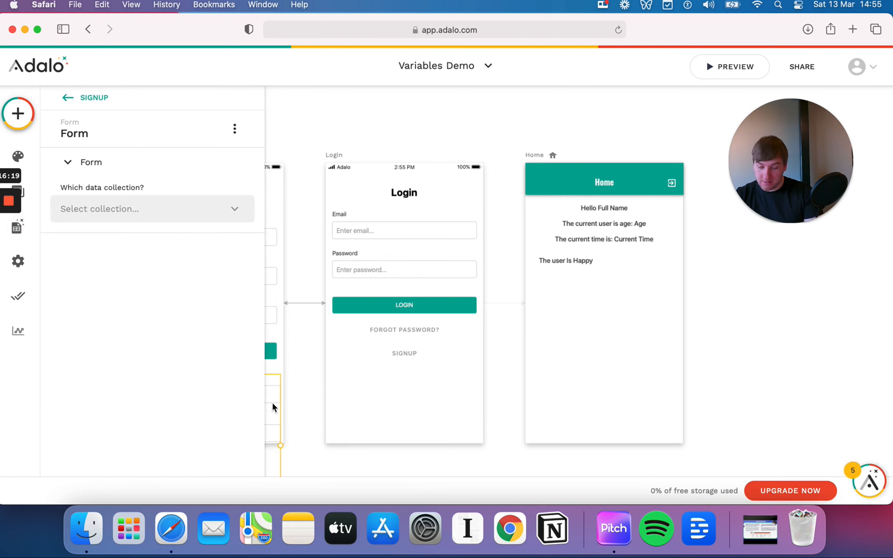
pyautogui.moveTo(273, 406); pyautogui.dragTo(668, 315)
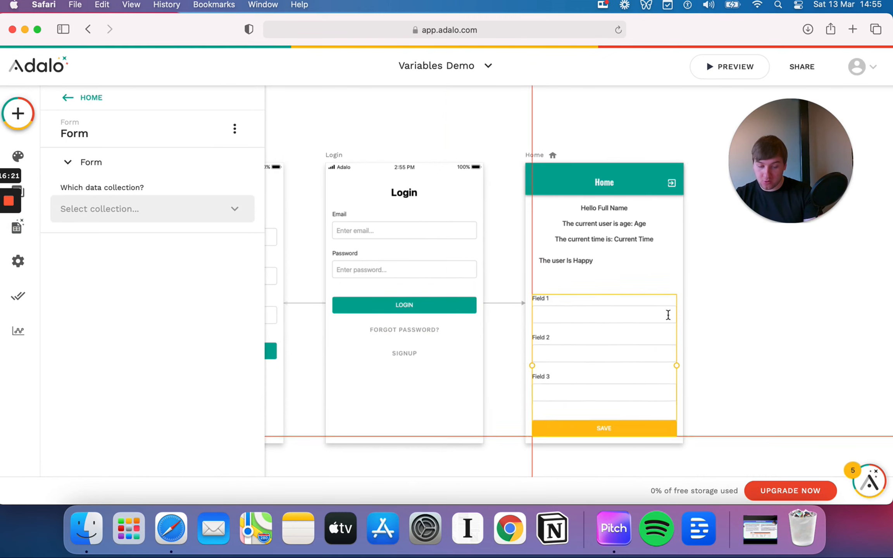
pyautogui.click(170, 215)
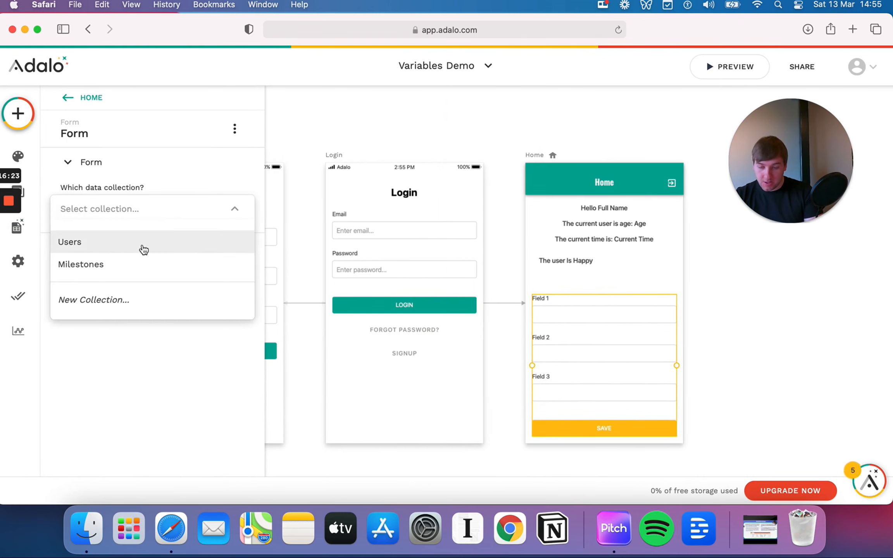
pyautogui.click(124, 265)
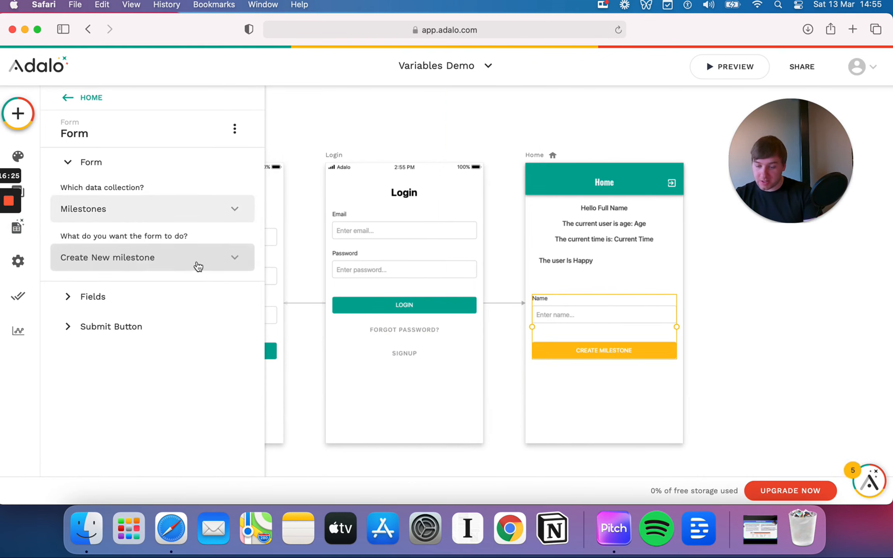
pyautogui.click(135, 263)
# Make the form create new milestones and relabel its Name field 'Milestone:'
pyautogui.click(104, 291)
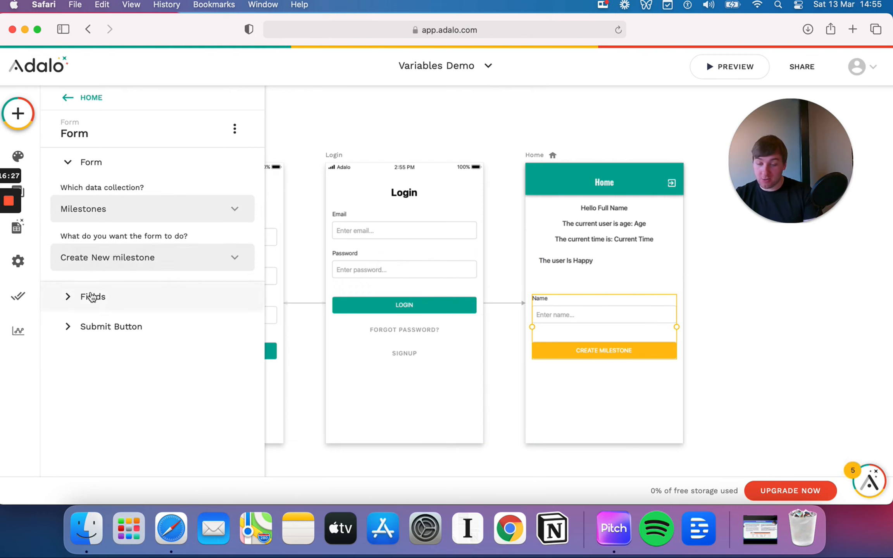
pyautogui.click(70, 299)
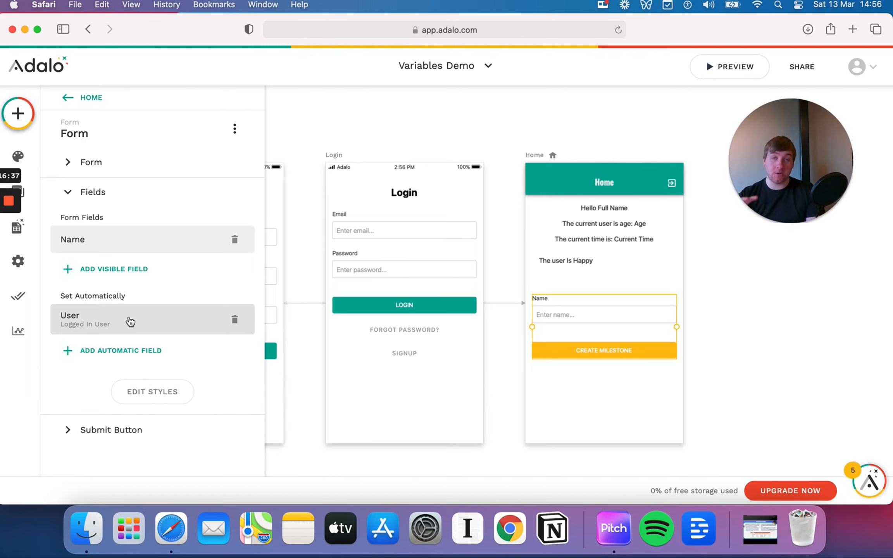
pyautogui.click(115, 240)
pyautogui.click(76, 278)
pyautogui.write('Mile')
pyautogui.press('Delete')
pyautogui.press('Delete')
pyautogui.press('Delete')
pyautogui.press('Delete')
pyautogui.write('stone:')
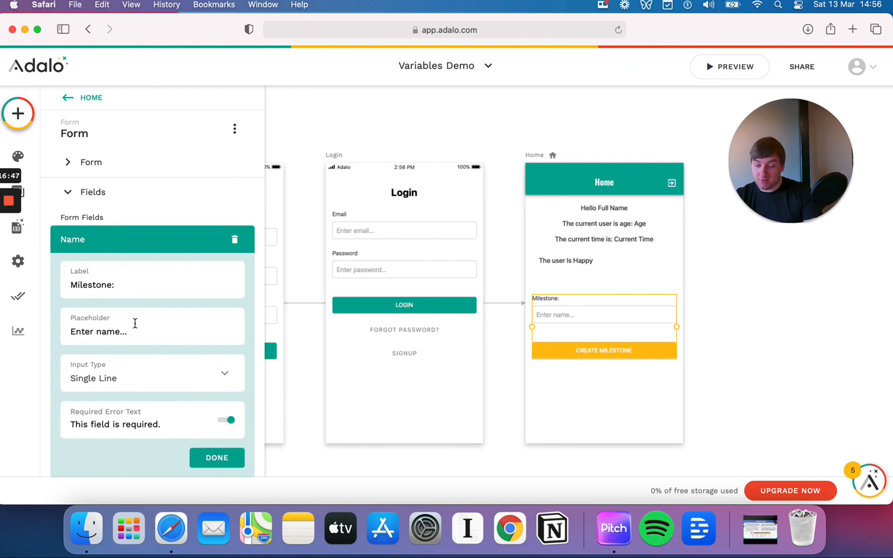
# Change the Name field's placeholder to 'Enter the Milestone' and finish editing
pyautogui.doubleClick(117, 331)
pyautogui.write('the Milestone')
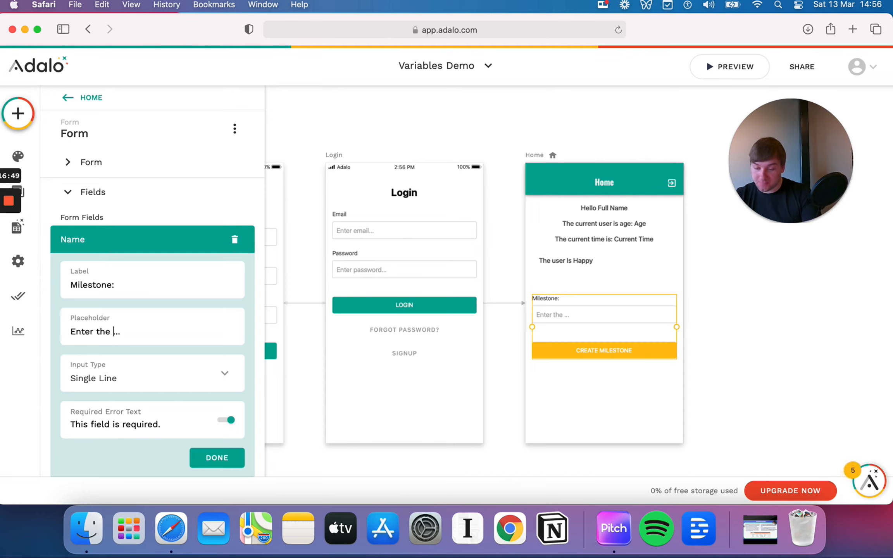
pyautogui.press('BackSpace')
pyautogui.press('BackSpace')
pyautogui.press('BackSpace')
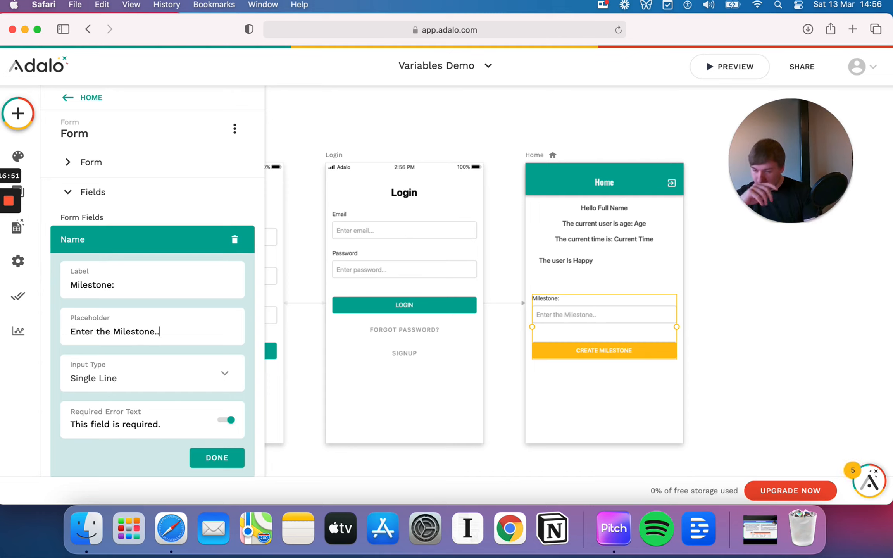
pyautogui.click(226, 465)
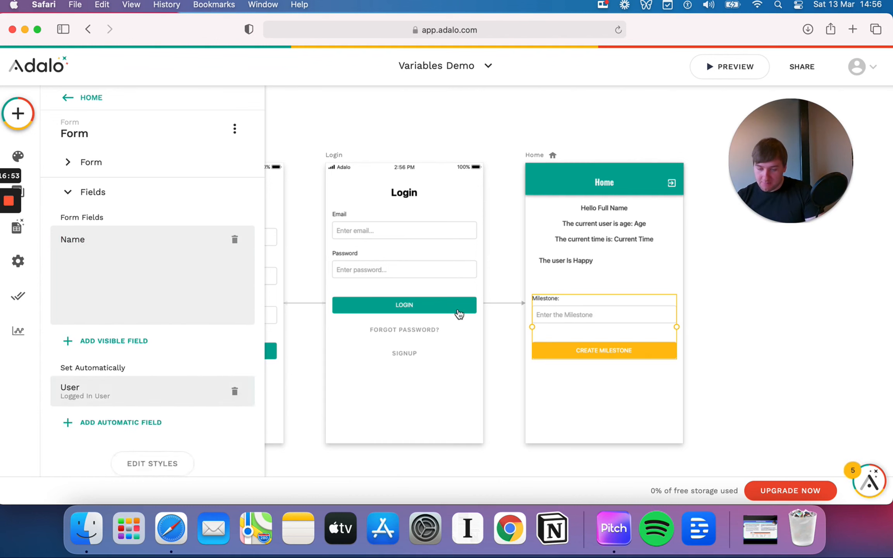
pyautogui.click(593, 239)
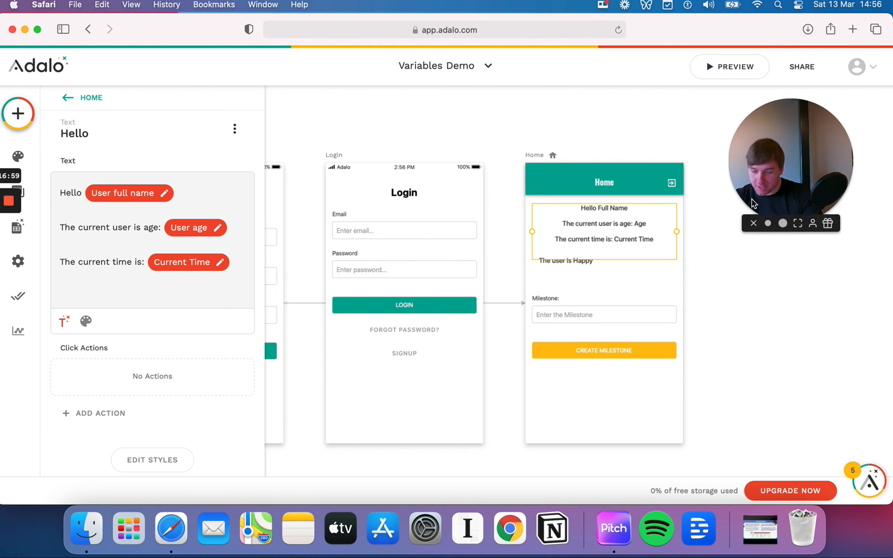
# Delete the 'The user Is Happy' text and move the milestone form to the top of Home
pyautogui.click(714, 224)
pyautogui.press('BackSpace')
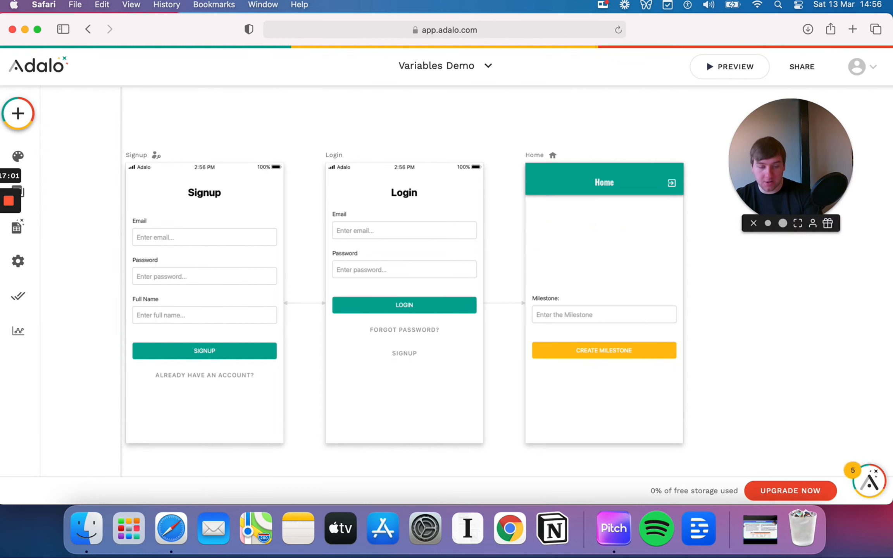
pyautogui.moveTo(586, 322); pyautogui.dragTo(584, 234)
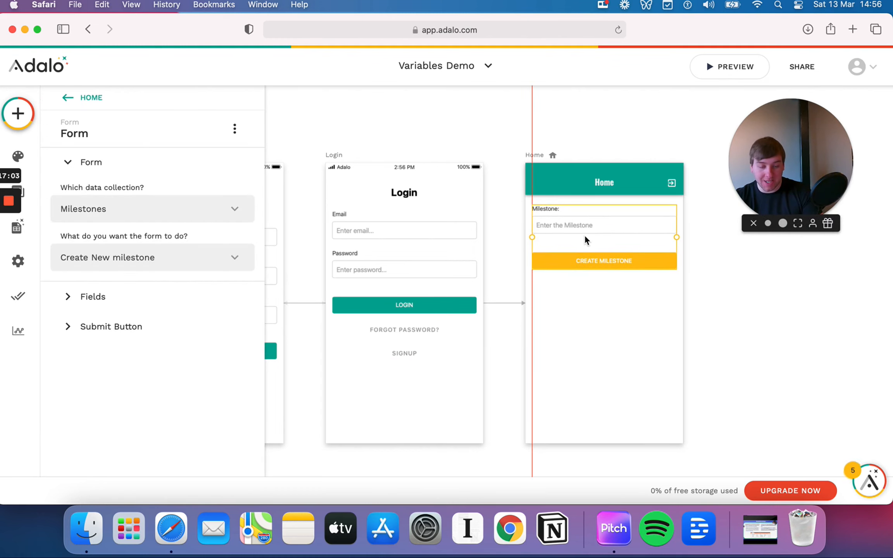
# Add a Simple List showing Milestones, filtered to Logged In User > Milestones
pyautogui.click(28, 124)
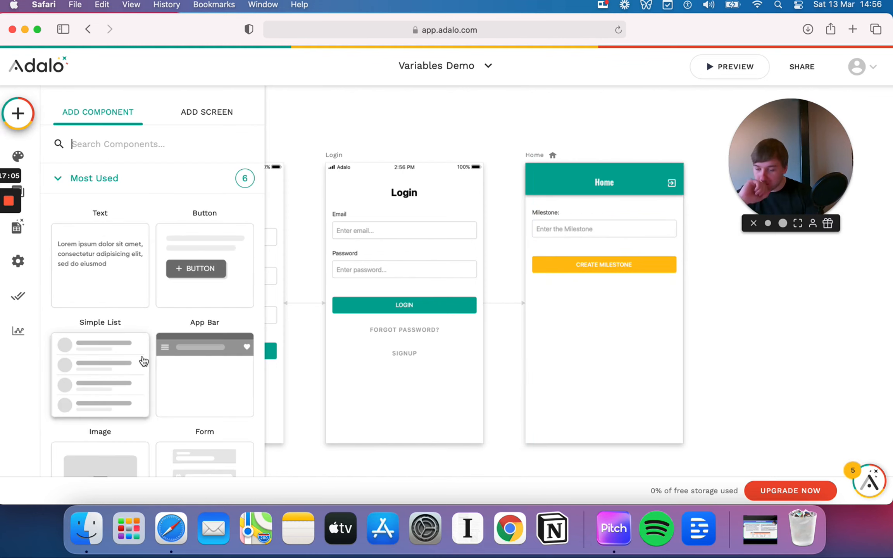
pyautogui.moveTo(119, 385); pyautogui.dragTo(612, 353)
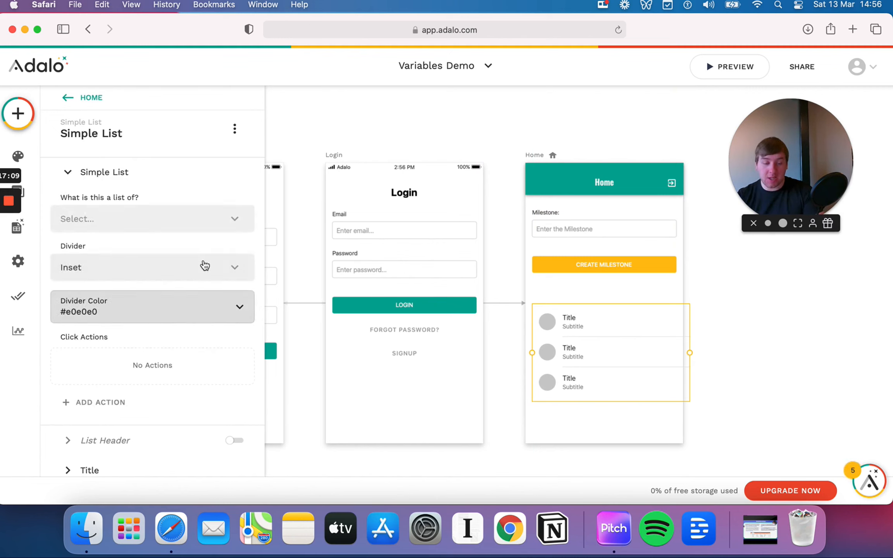
pyautogui.click(114, 220)
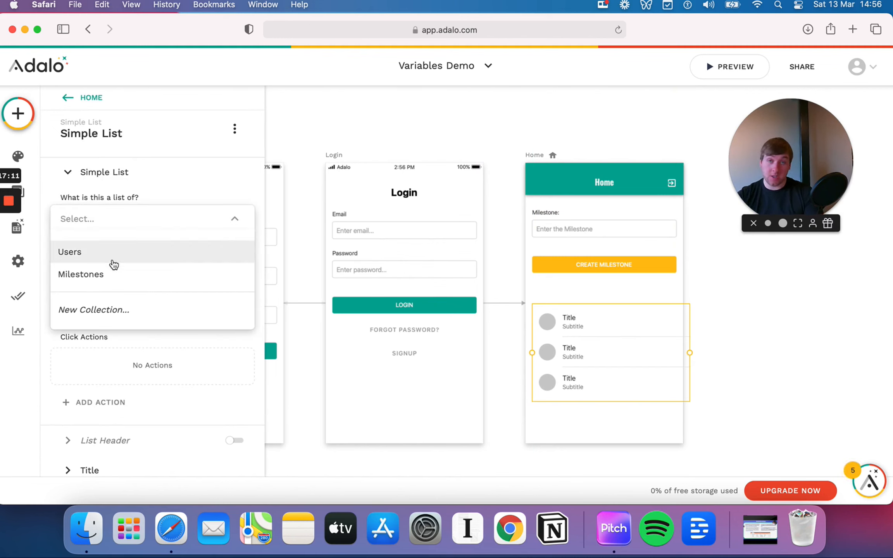
pyautogui.click(114, 276)
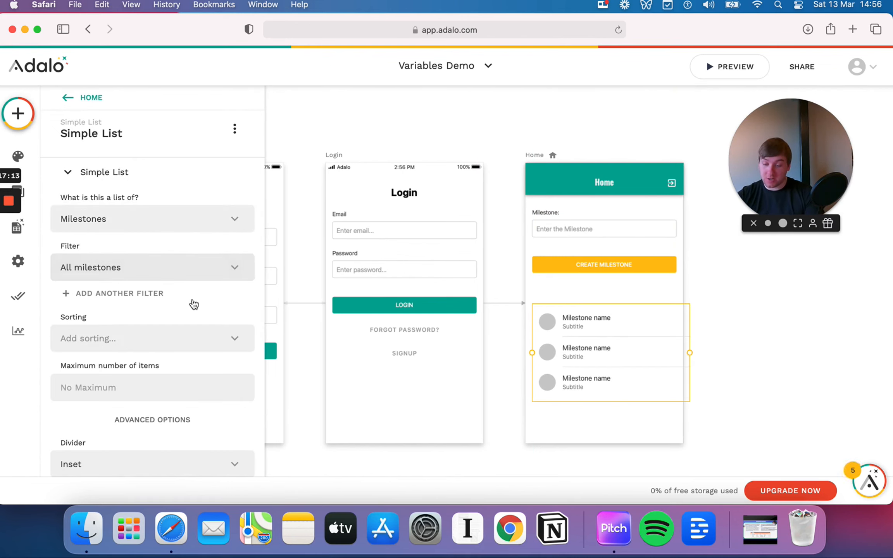
pyautogui.click(106, 267)
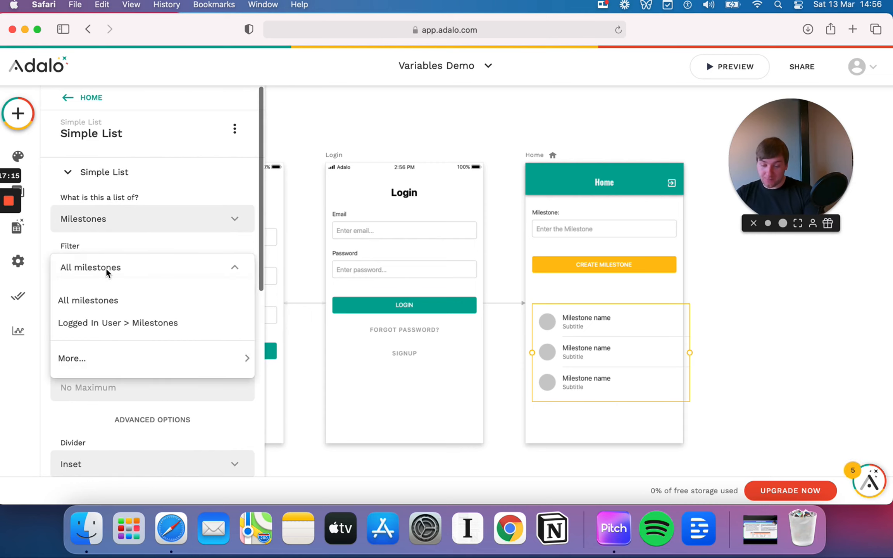
pyautogui.click(123, 323)
# Snap the milestone list to the screen's left edge, recheck the form and list, and preview the app
pyautogui.click(614, 299)
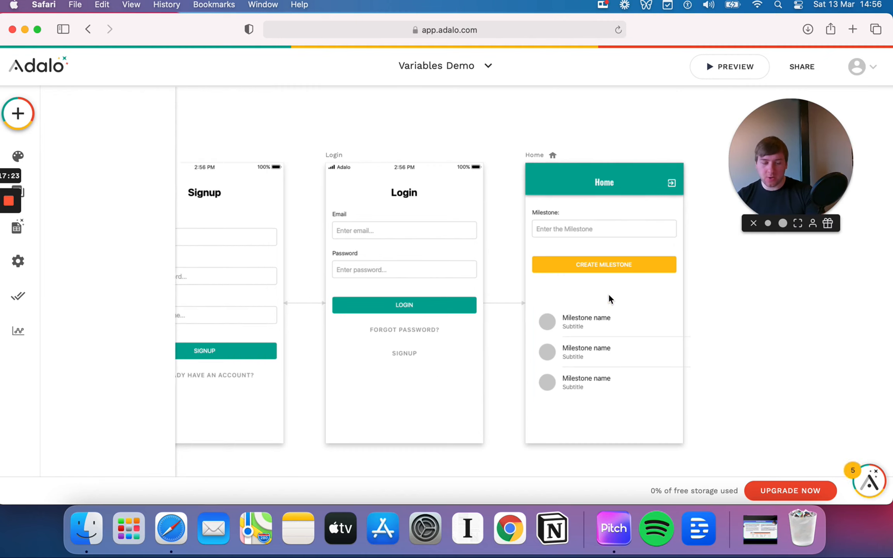
pyautogui.click(608, 341)
pyautogui.moveTo(600, 345); pyautogui.dragTo(604, 342)
pyautogui.click(651, 296)
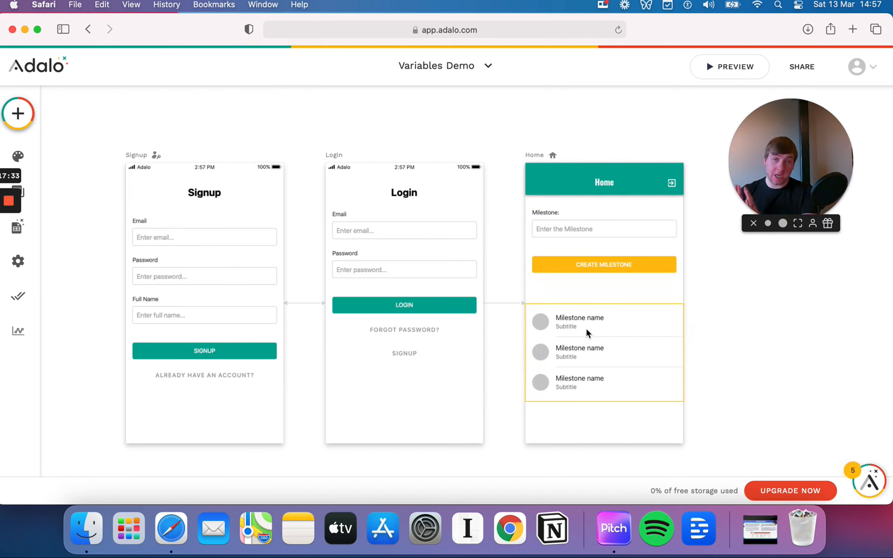
pyautogui.click(605, 241)
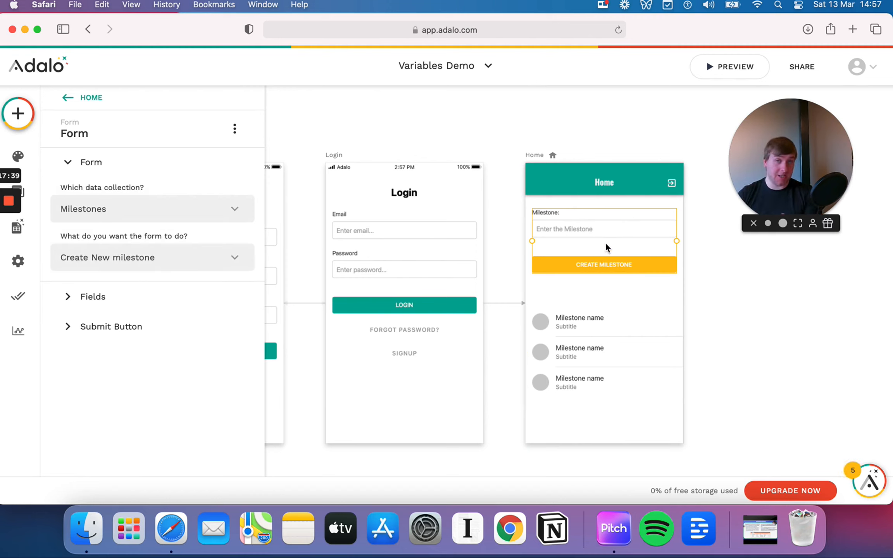
pyautogui.click(612, 329)
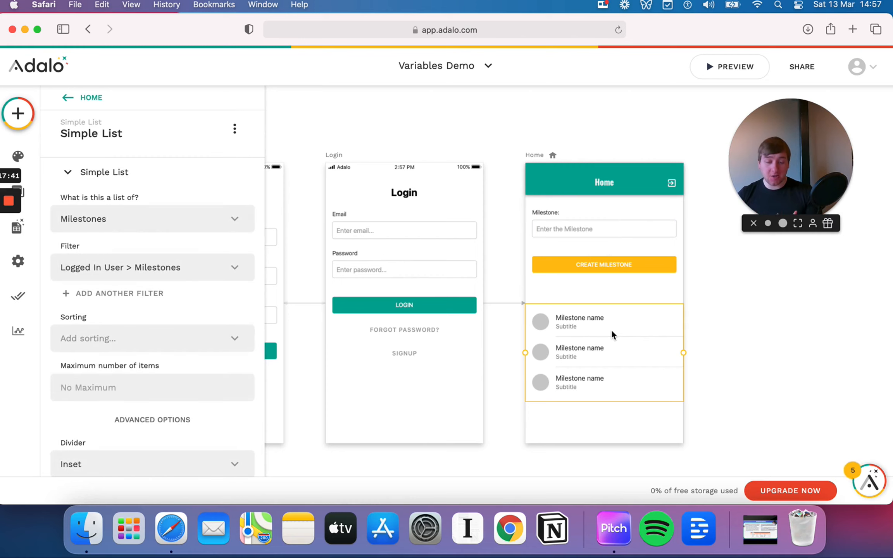
pyautogui.click(614, 294)
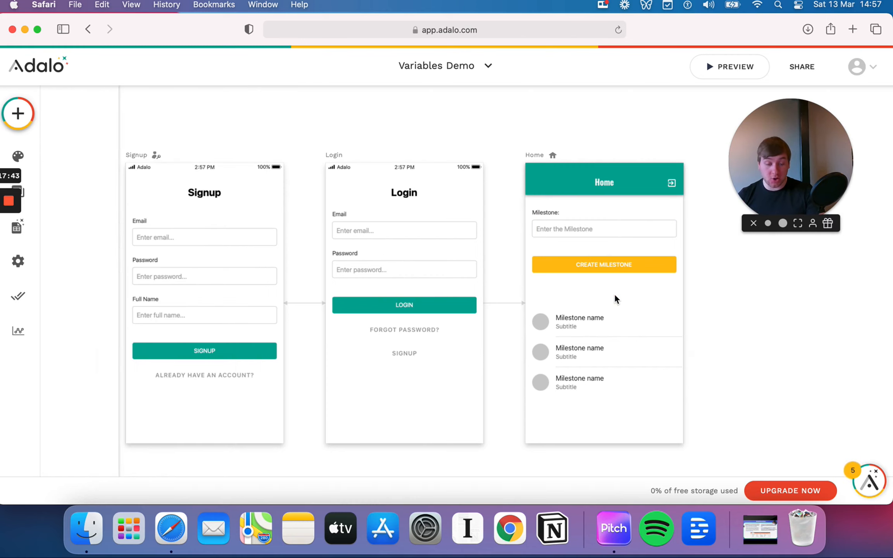
pyautogui.click(726, 68)
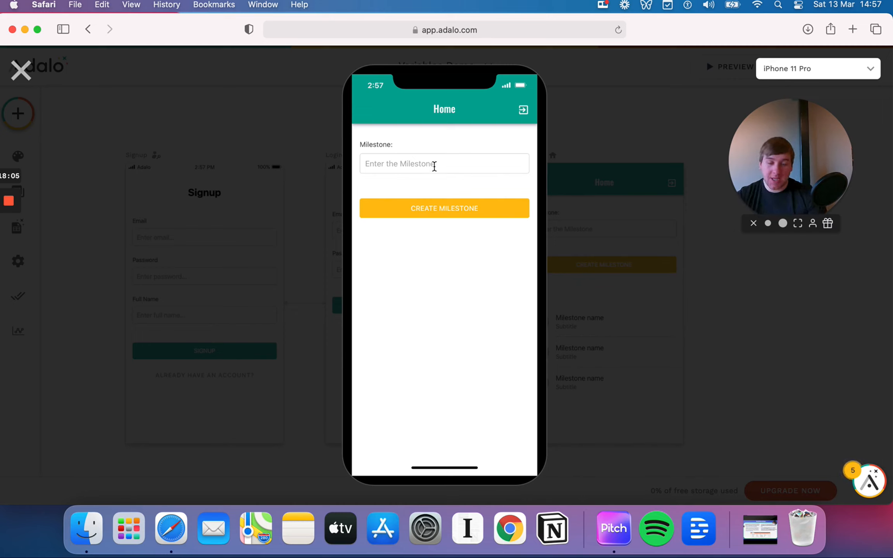
# Create the milestones 'Got first house', 'Got first car' and 'Filmed NoCode video in one take' in the preview
pyautogui.write('Got first house')
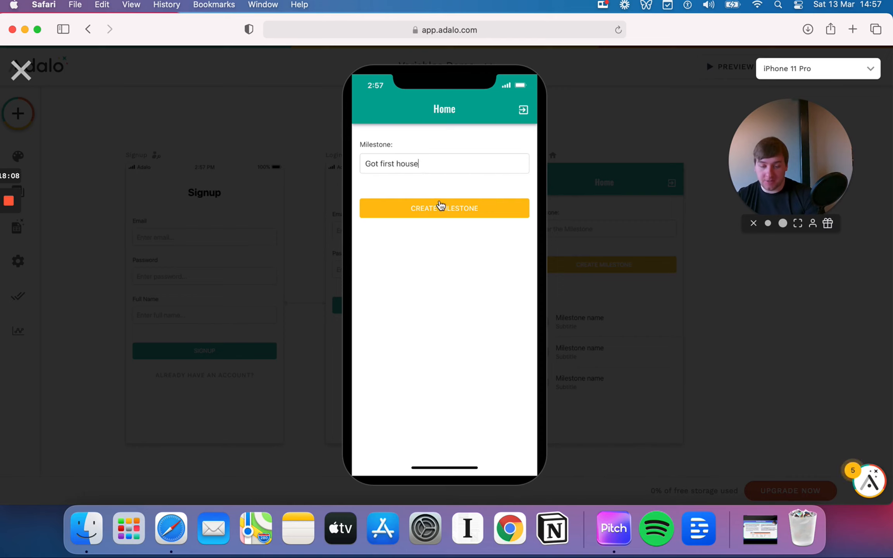
pyautogui.click(441, 205)
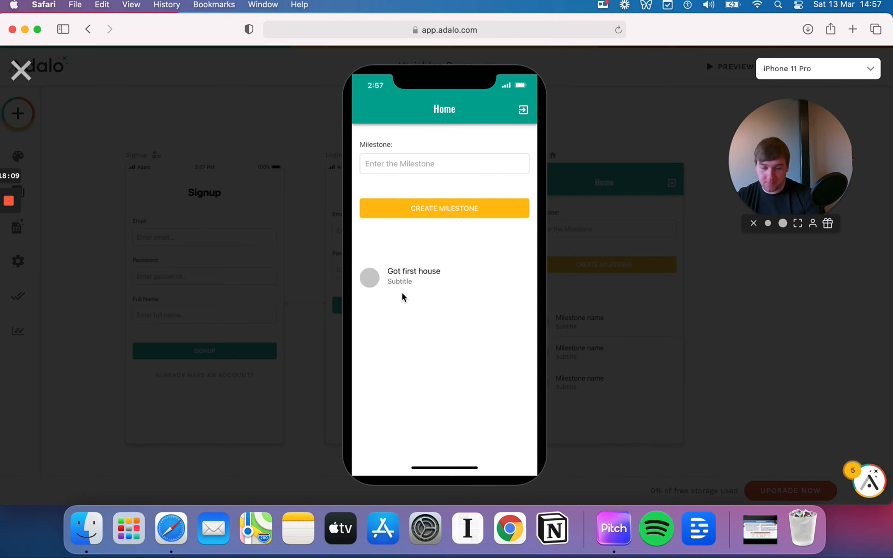
pyautogui.write('Got first car')
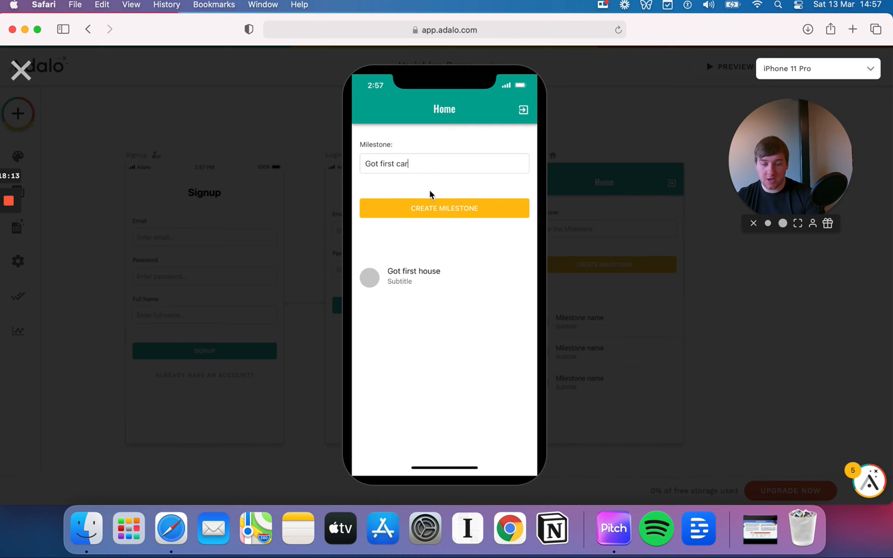
pyautogui.click(434, 206)
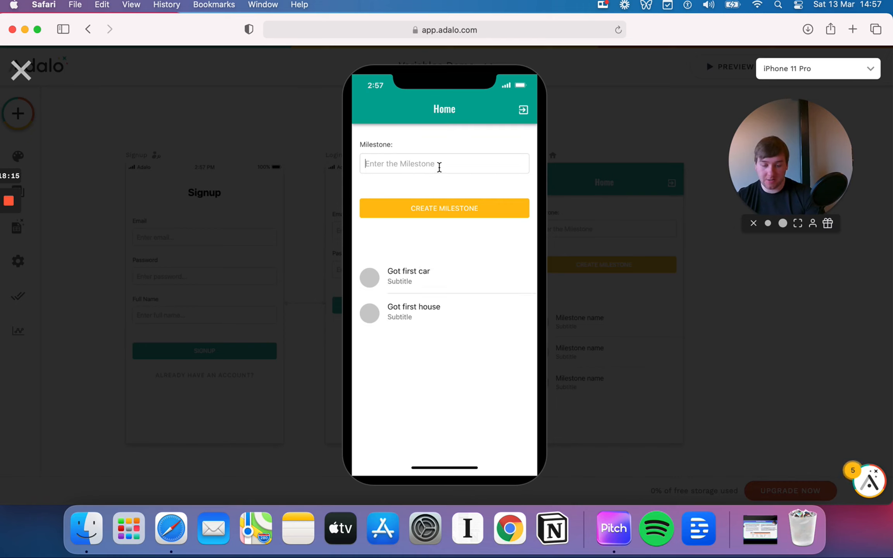
pyautogui.write('Filme')
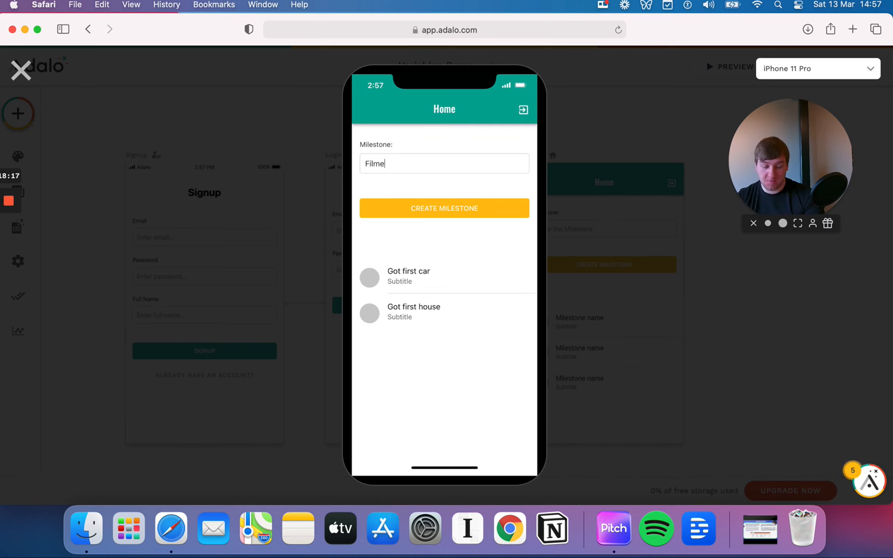
pyautogui.write('d NoCode video in one take')
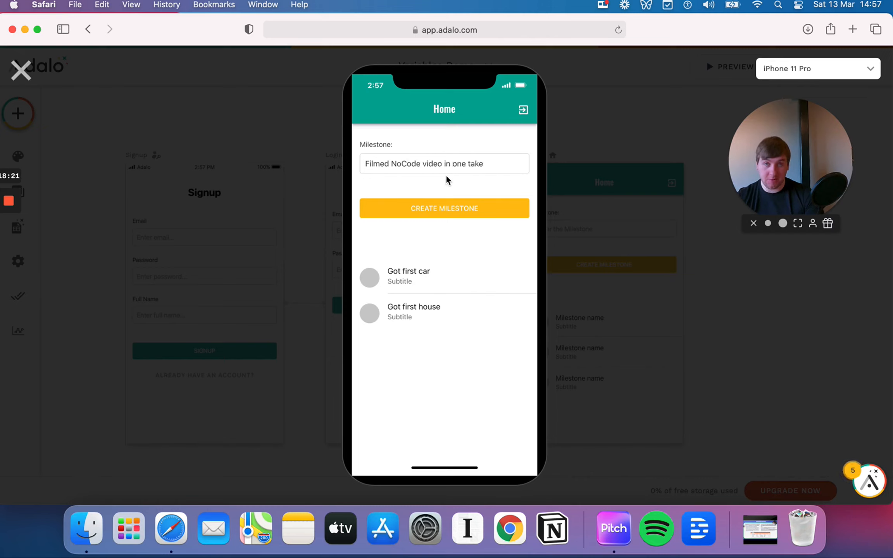
pyautogui.click(448, 206)
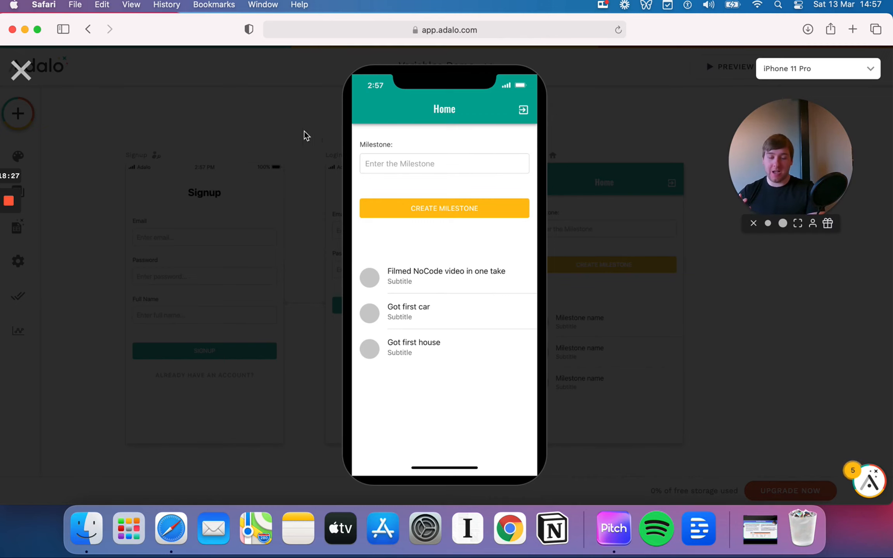
pyautogui.click(23, 71)
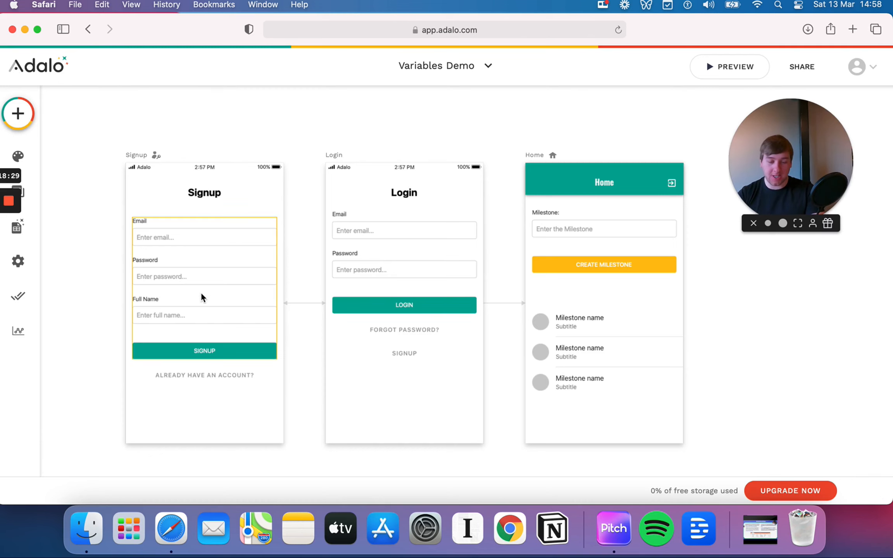
# Open the Users records and confirm the user row lists all 3 milestones, then save and close
pyautogui.click(34, 228)
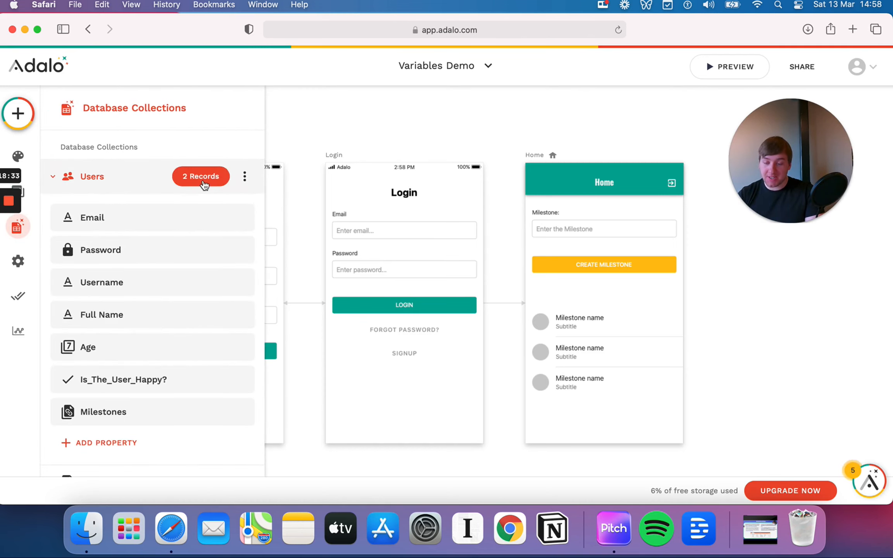
pyautogui.click(204, 181)
pyautogui.hscroll(5, 538, 283)
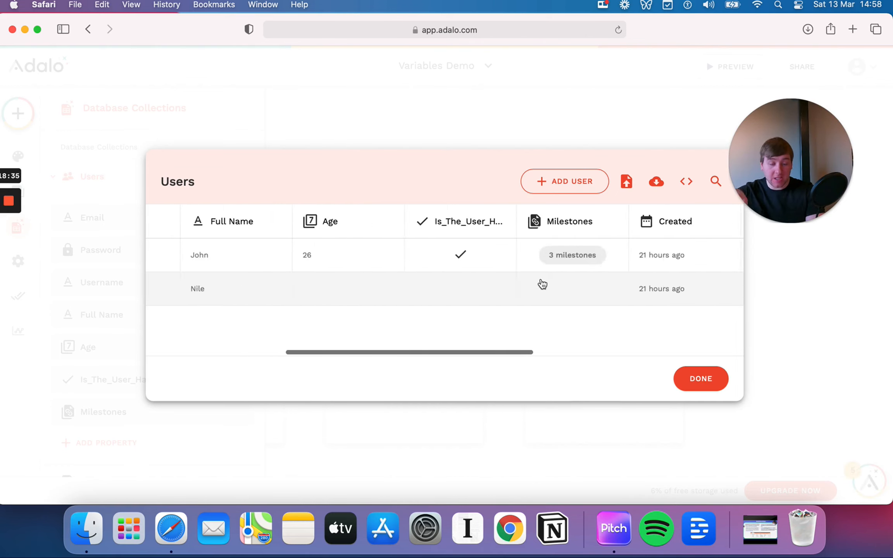
pyautogui.hscroll(6, 542, 284)
pyautogui.hscroll(-3, 402, 253)
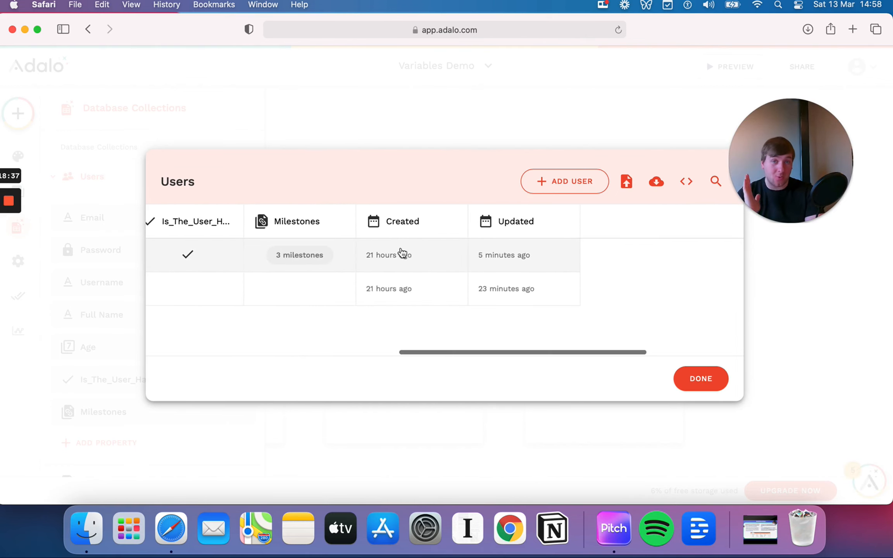
pyautogui.click(361, 256)
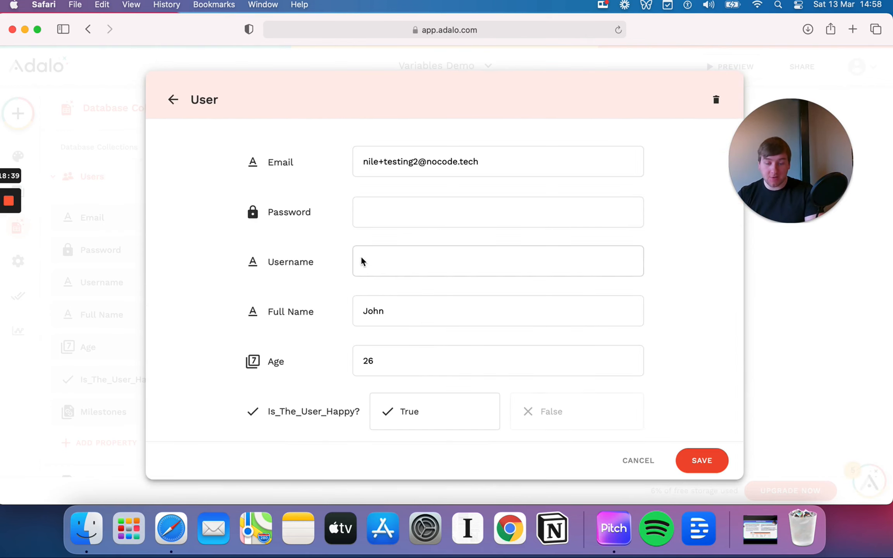
pyautogui.scroll(-2, 394, 337)
pyautogui.scroll(-2, 395, 338)
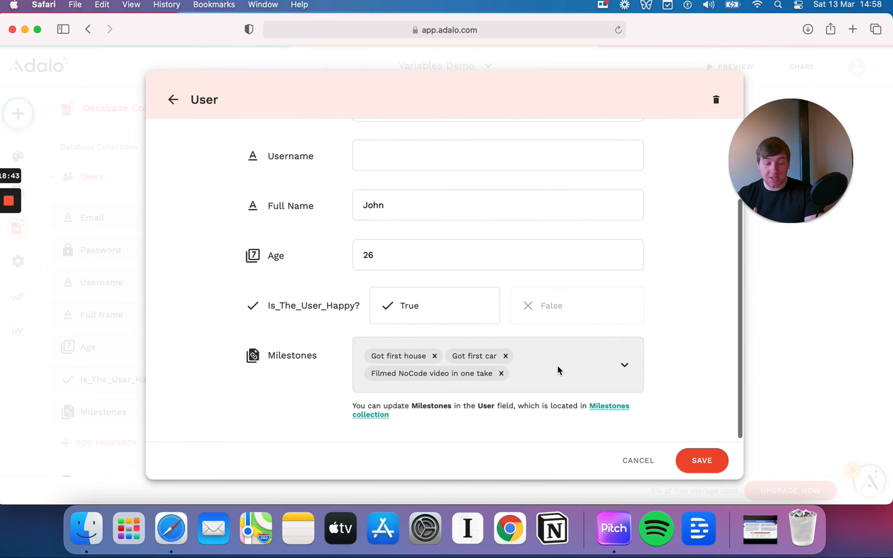
pyautogui.click(711, 467)
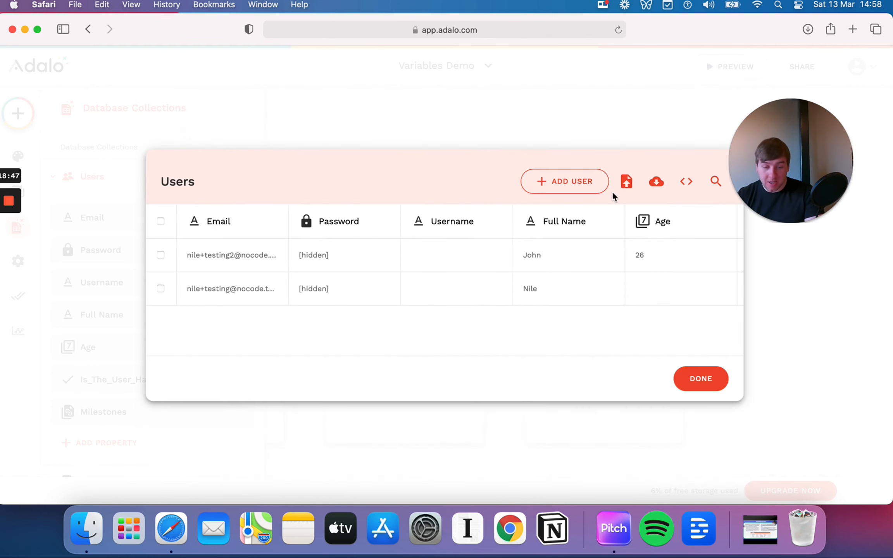
pyautogui.click(693, 378)
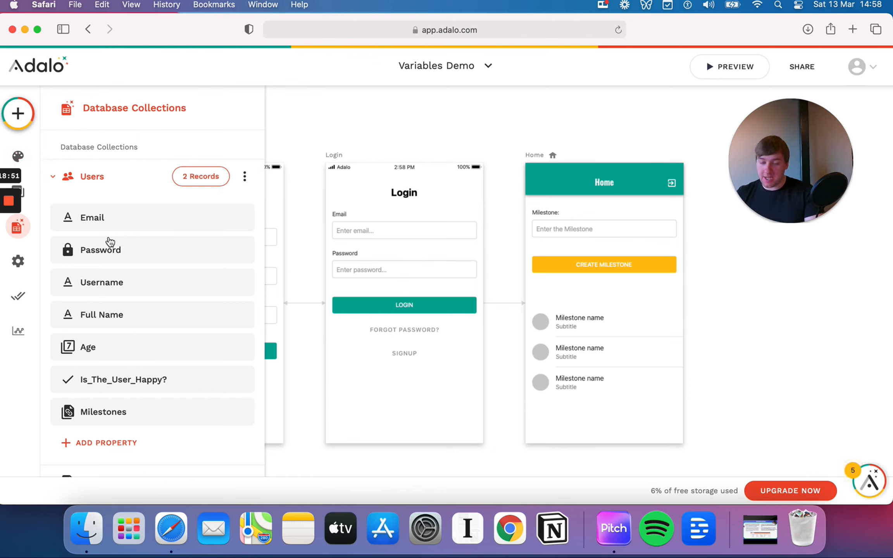
# Briefly view the Add Property type choices, then close the database collections panel
pyautogui.click(17, 228)
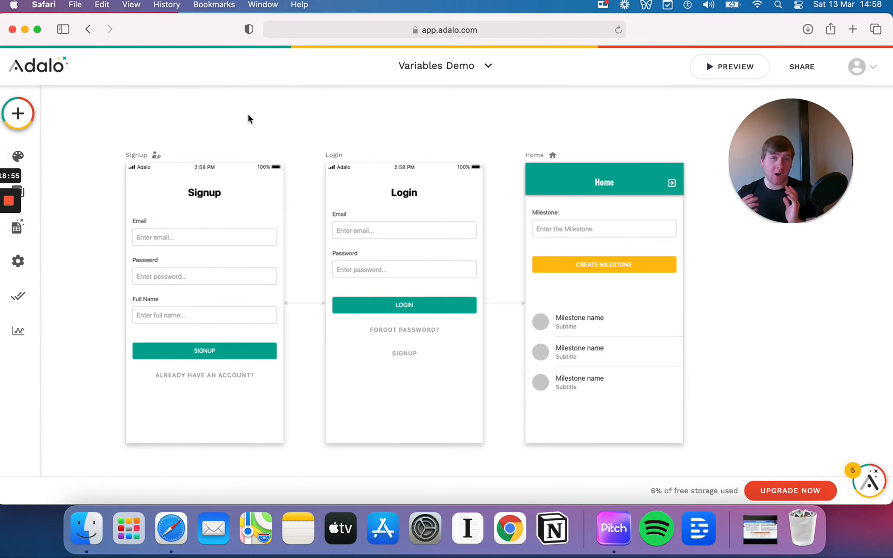
pyautogui.click(16, 228)
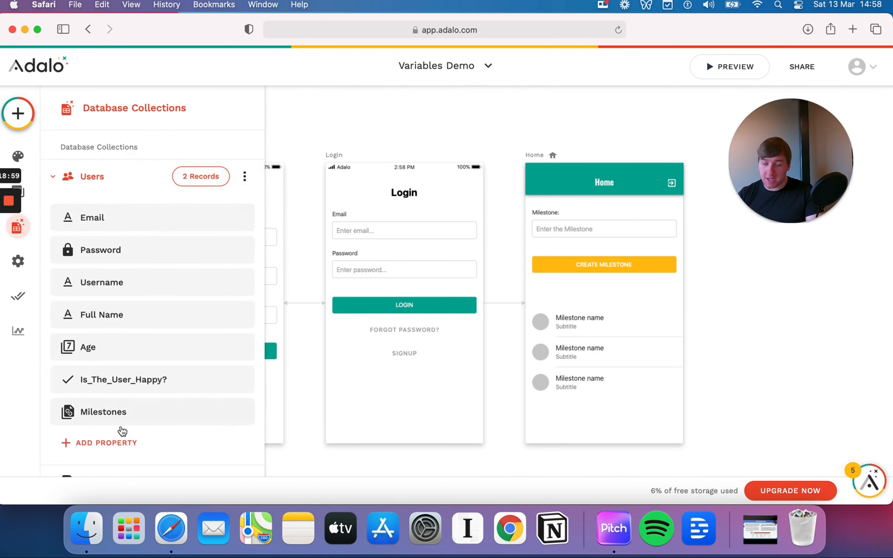
pyautogui.click(123, 443)
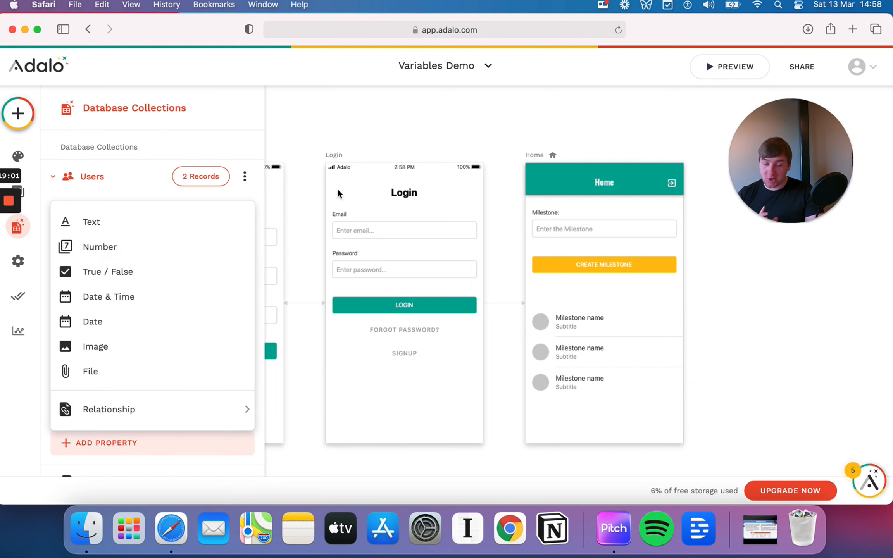
pyautogui.click(391, 141)
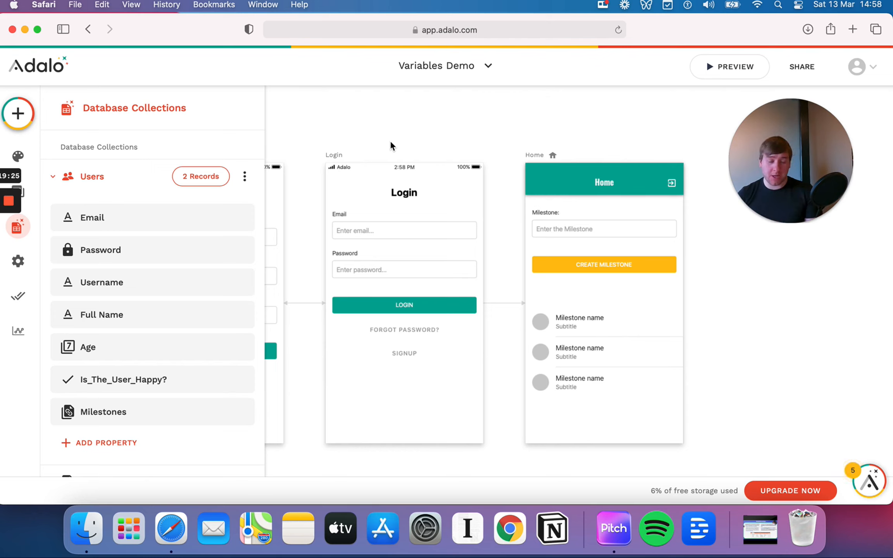
pyautogui.click(391, 143)
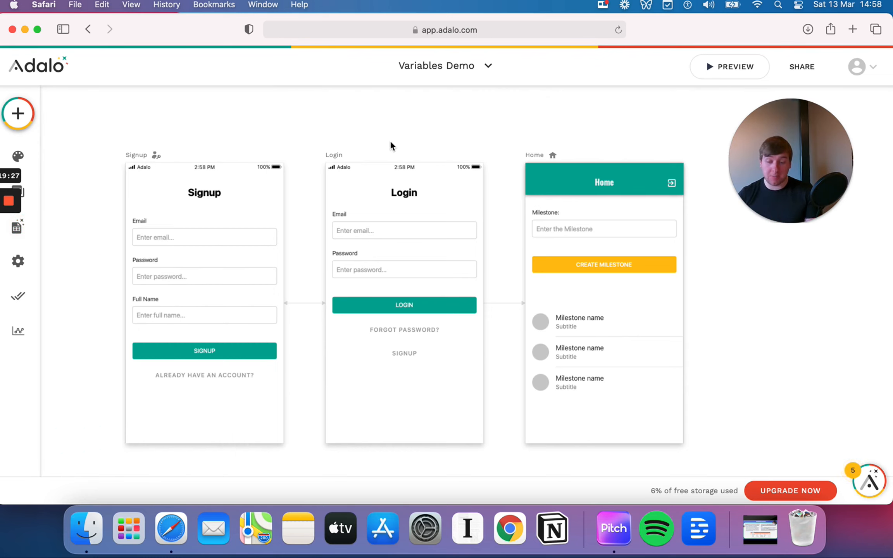